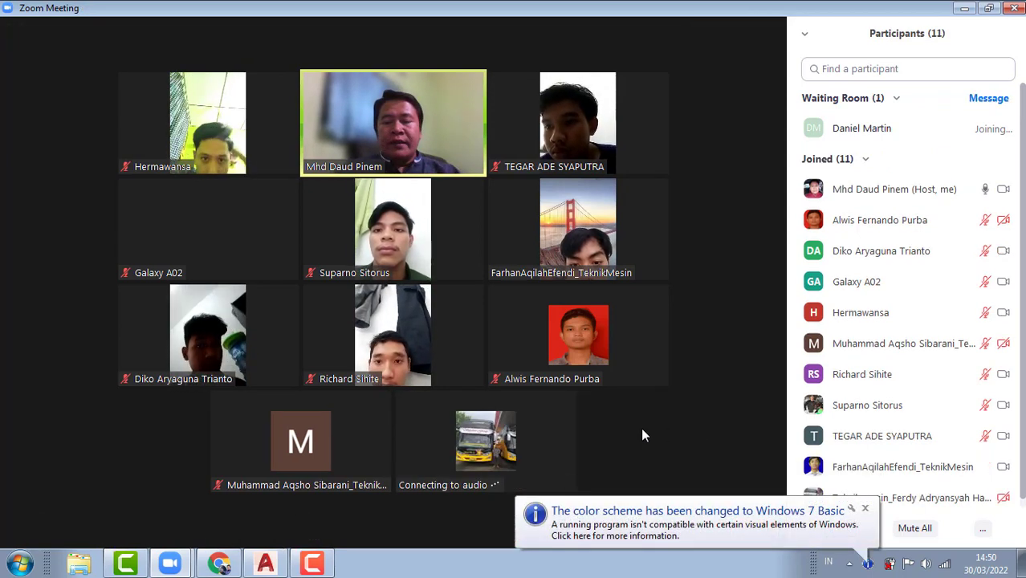
Mute all current and new meeting participants, still allowing them to unmute themselves, and admit everyone from the waiting room.
click(856, 512)
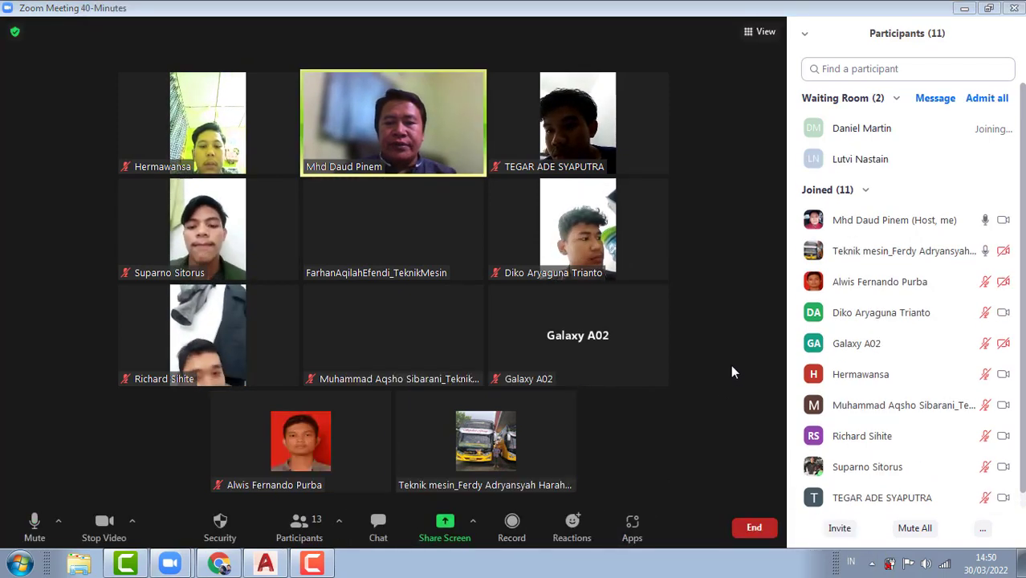
click(907, 527)
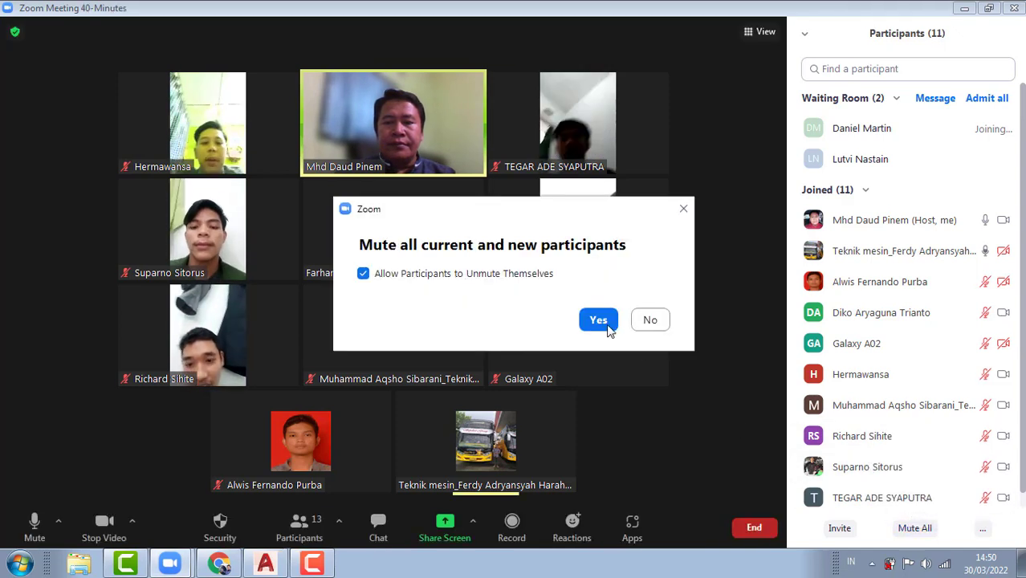
click(598, 320)
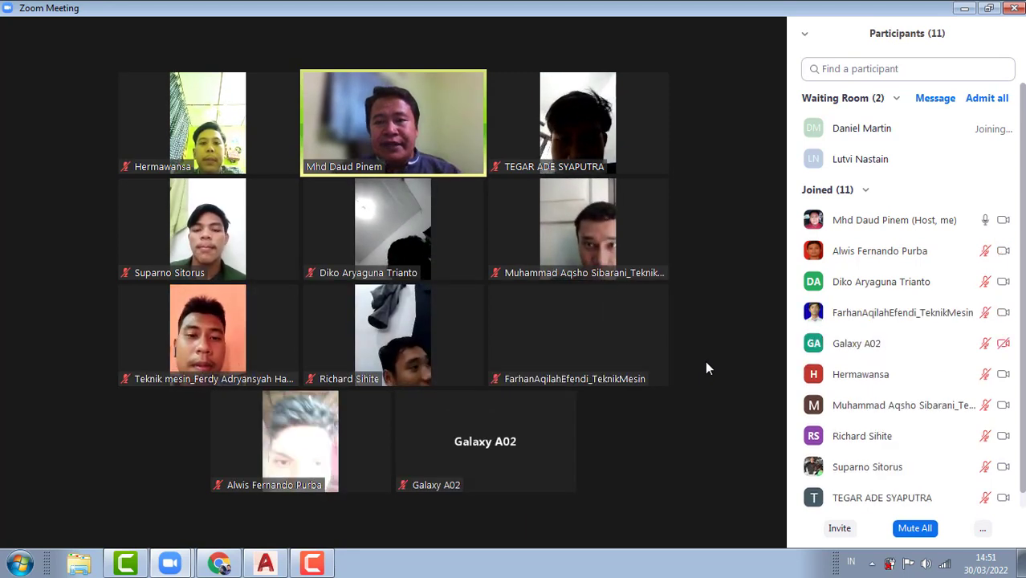
click(976, 103)
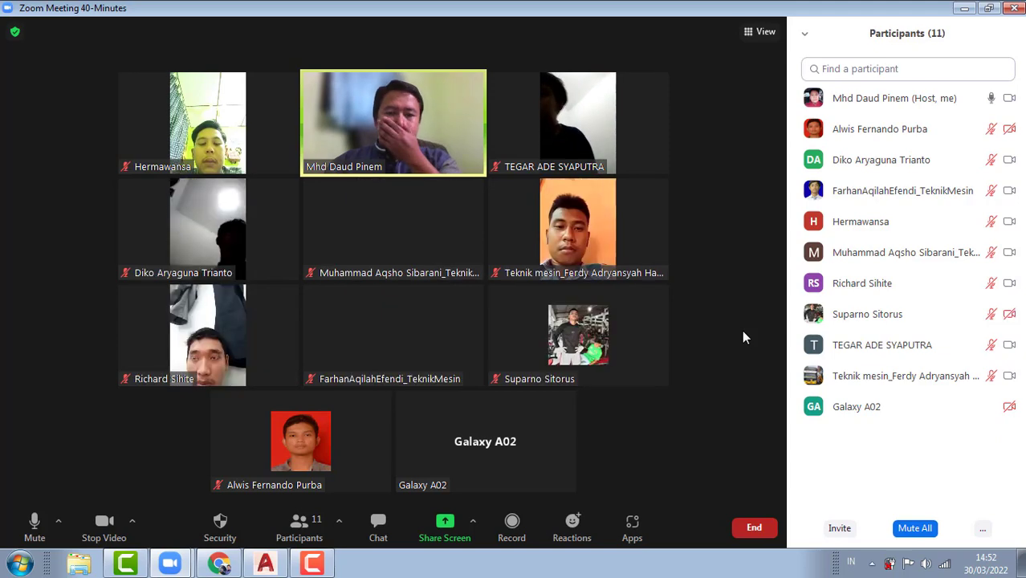
Share the Autodesk AutoCAD 2021 drawing window with the meeting and admit the two participants entering the waiting room.
click(445, 530)
click(265, 289)
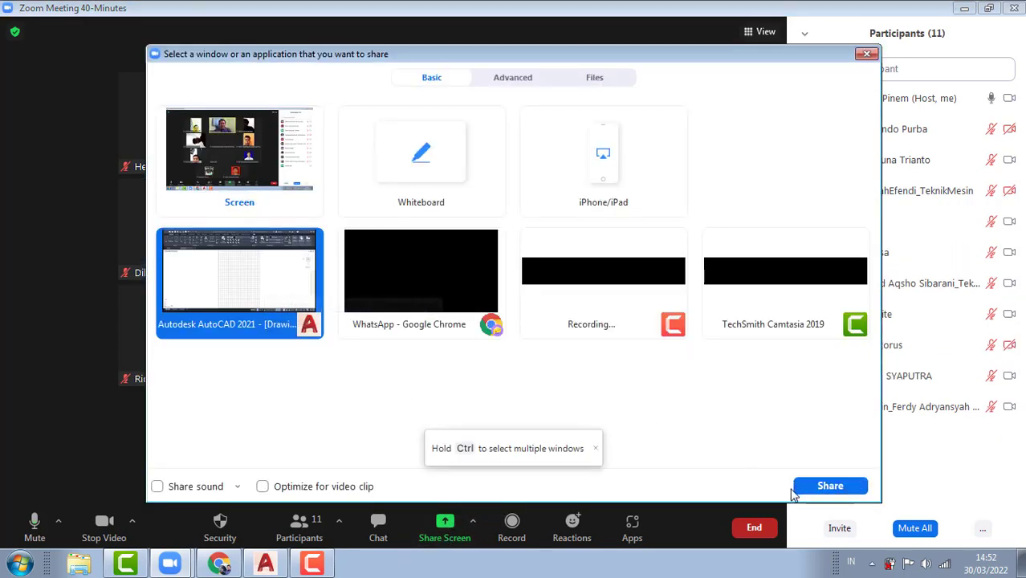
click(829, 487)
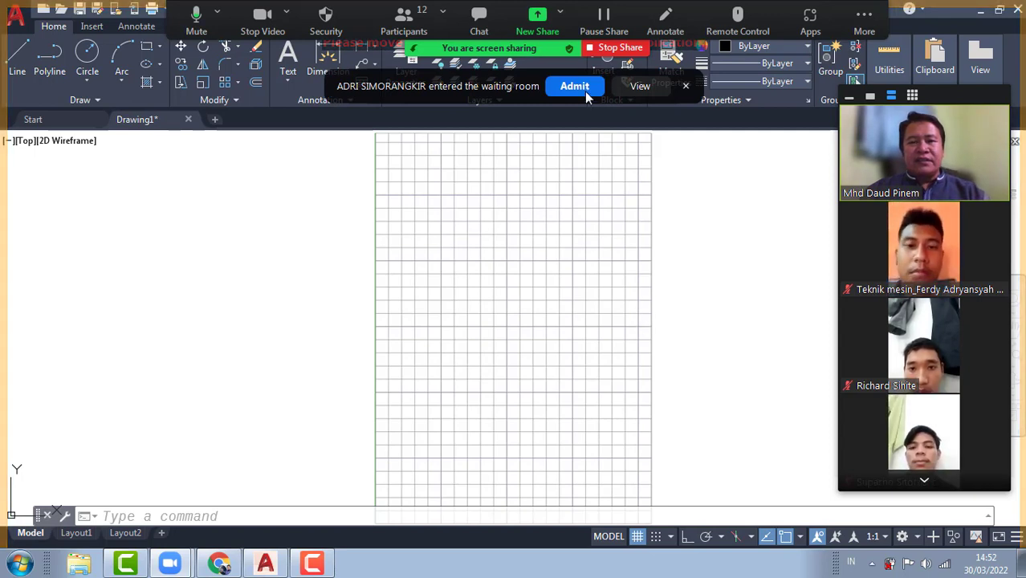
click(584, 87)
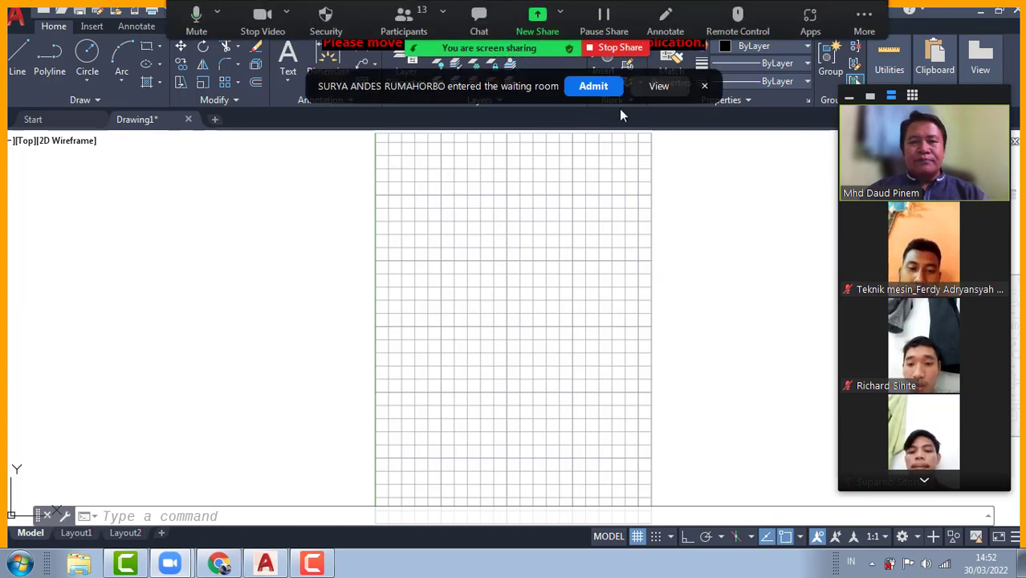
click(594, 85)
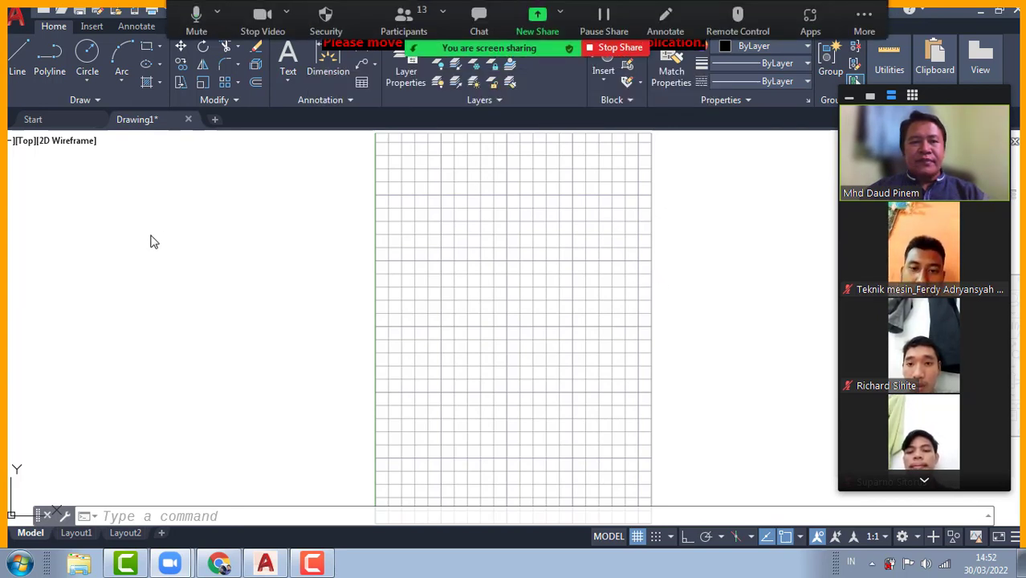
Switch the model view of Drawing1 from Top to SE Isometric.
click(76, 143)
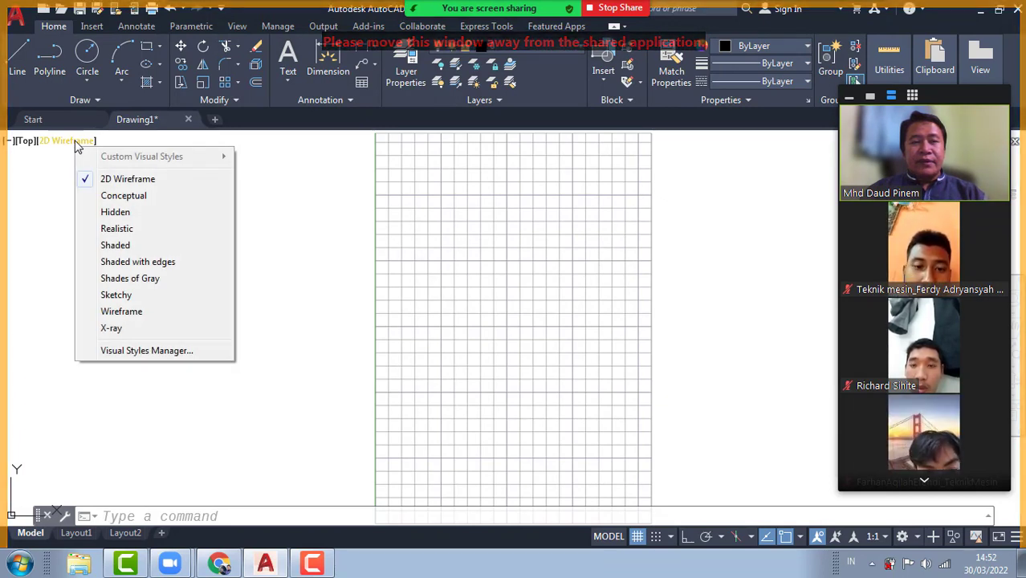
click(26, 143)
click(26, 143)
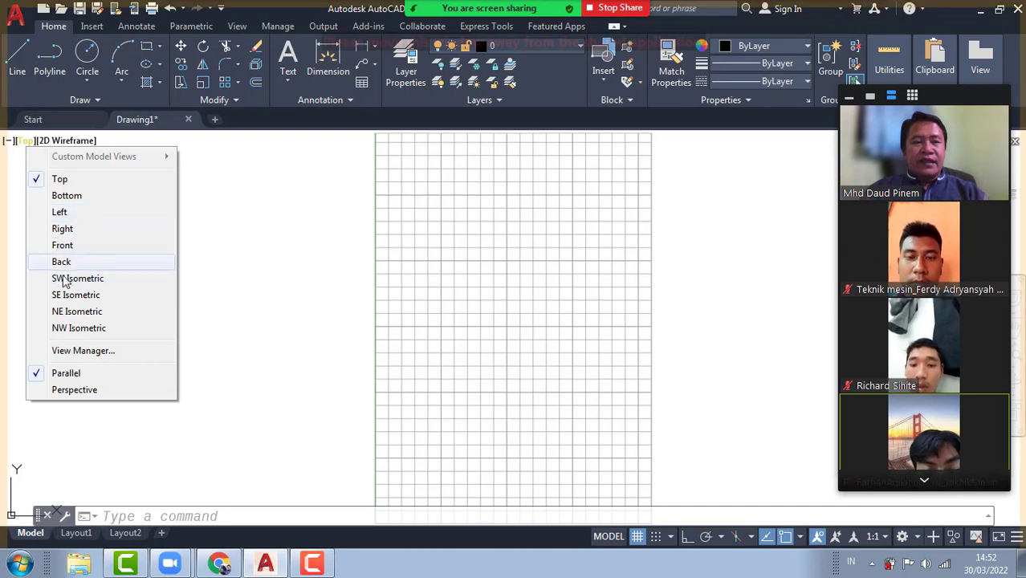
click(66, 296)
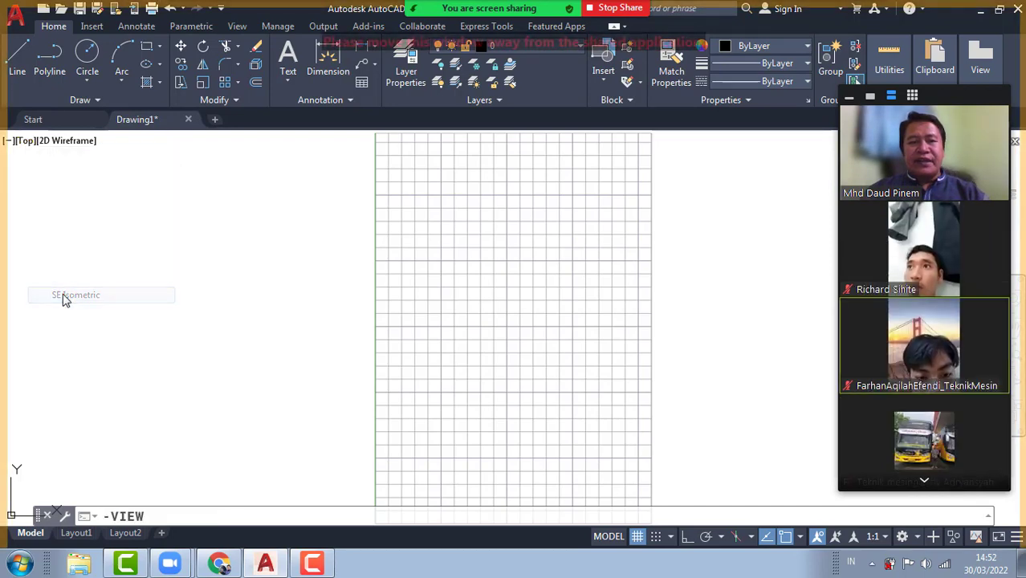
scroll(476, 328, up, 1)
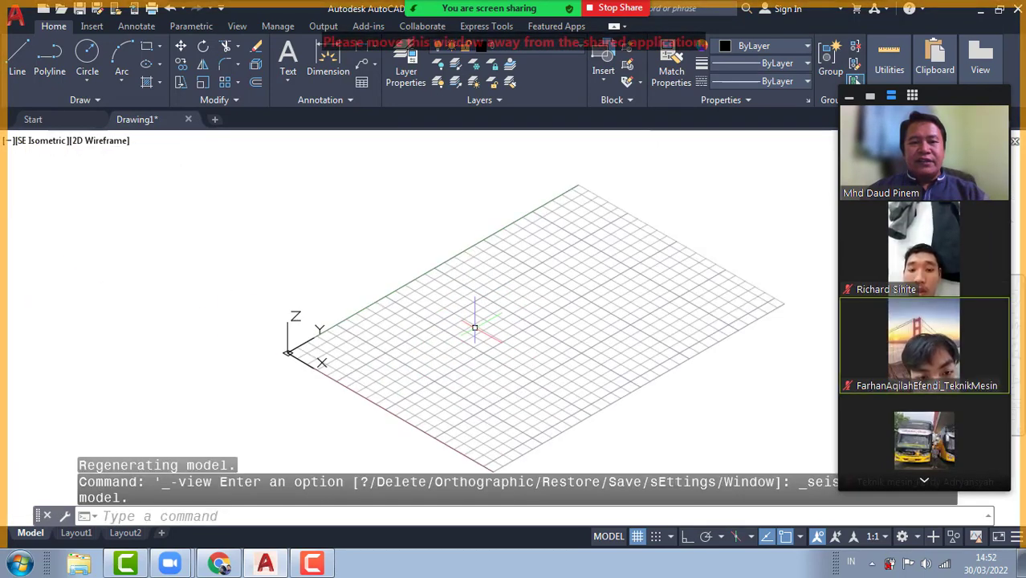
middle_drag(467, 319, 420, 308)
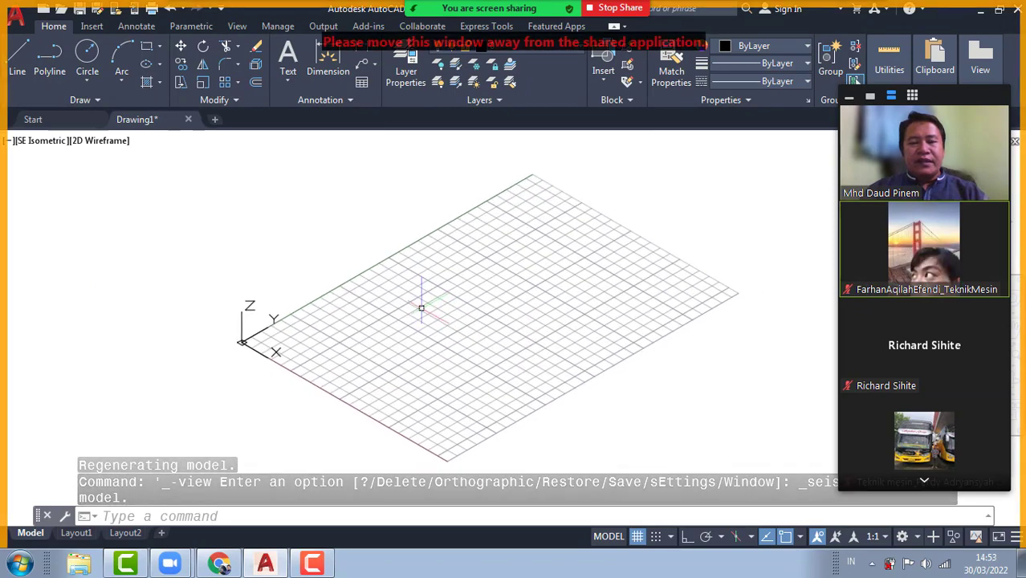
Look through the meeting's participant video thumbnails to check who is attending and whose cameras are on.
click(925, 481)
click(925, 481)
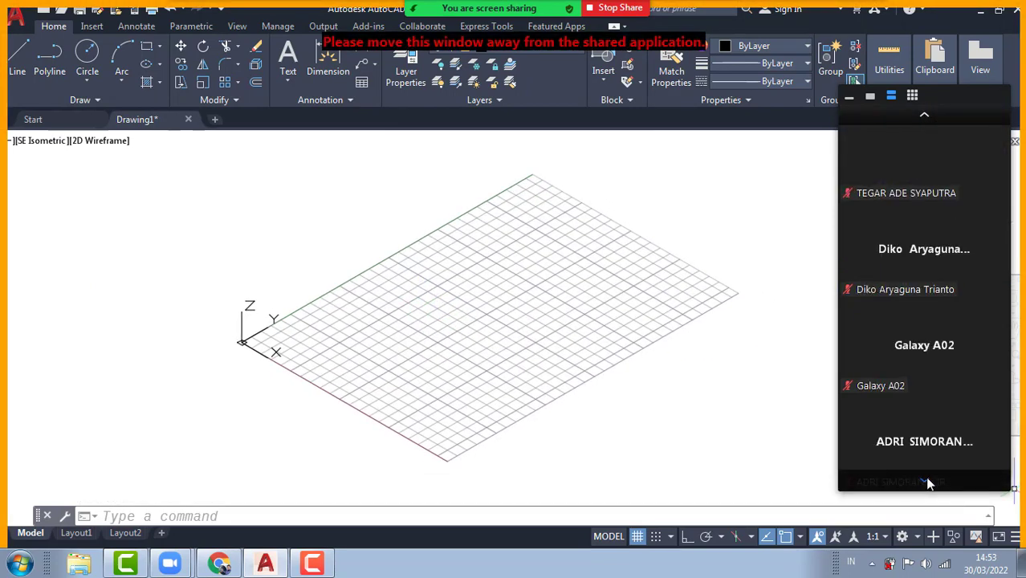
click(925, 481)
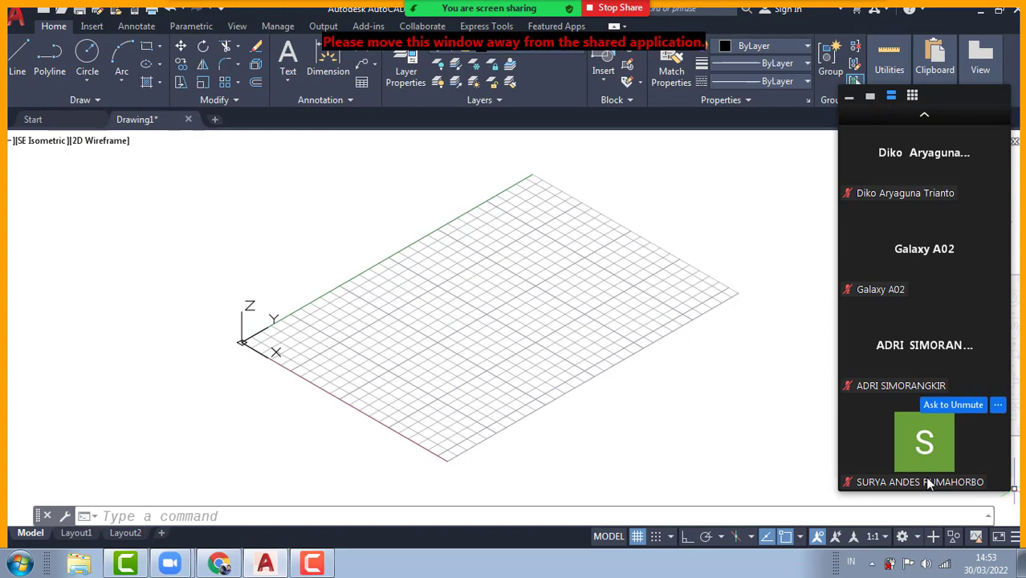
click(925, 115)
click(924, 116)
click(924, 117)
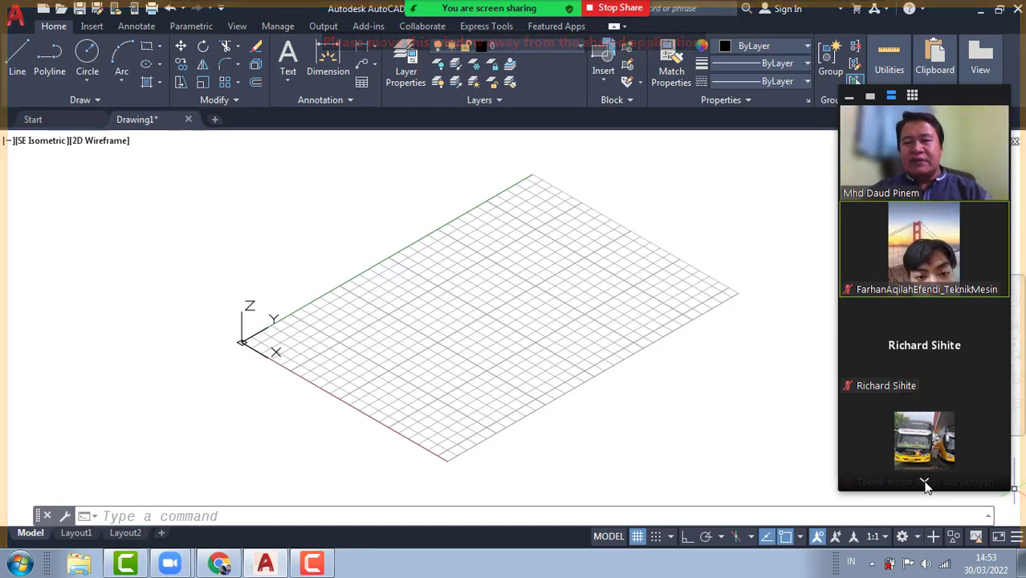
click(924, 482)
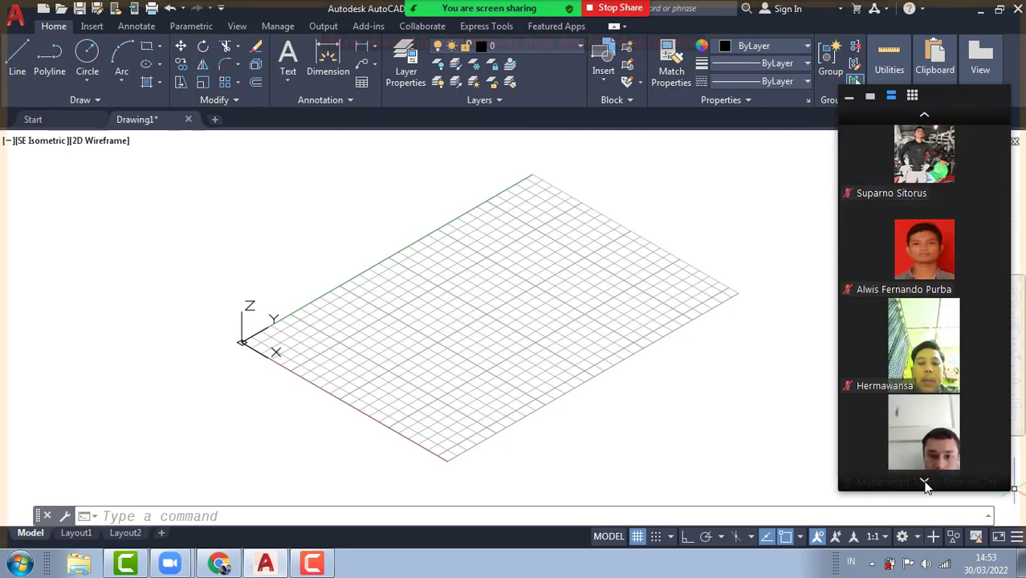
click(925, 481)
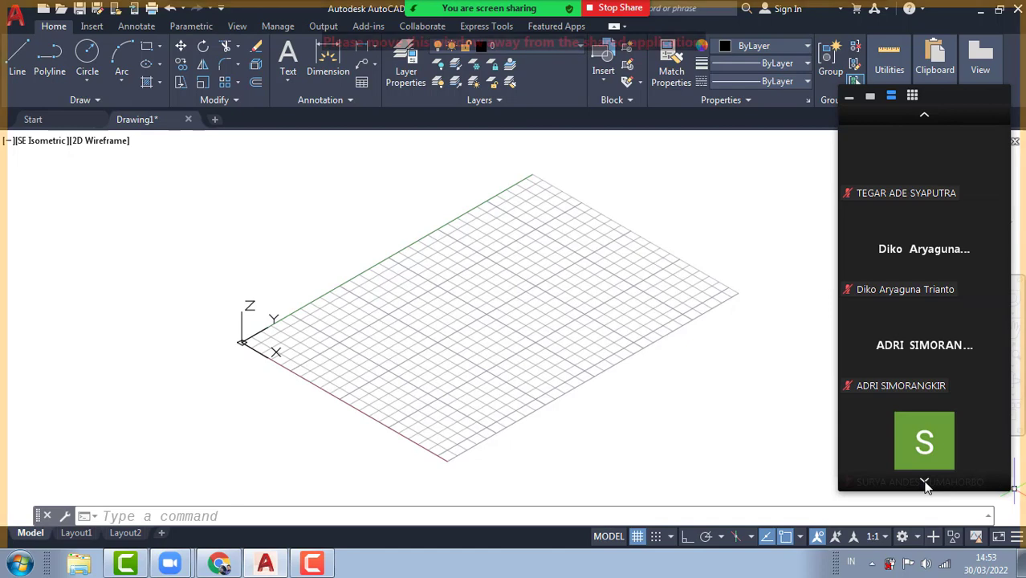
click(925, 117)
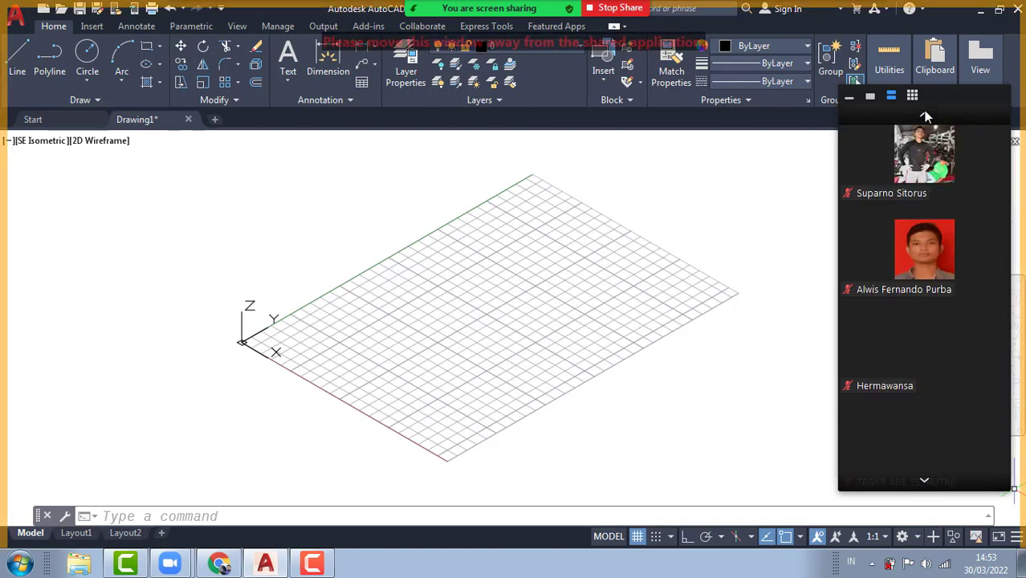
click(925, 116)
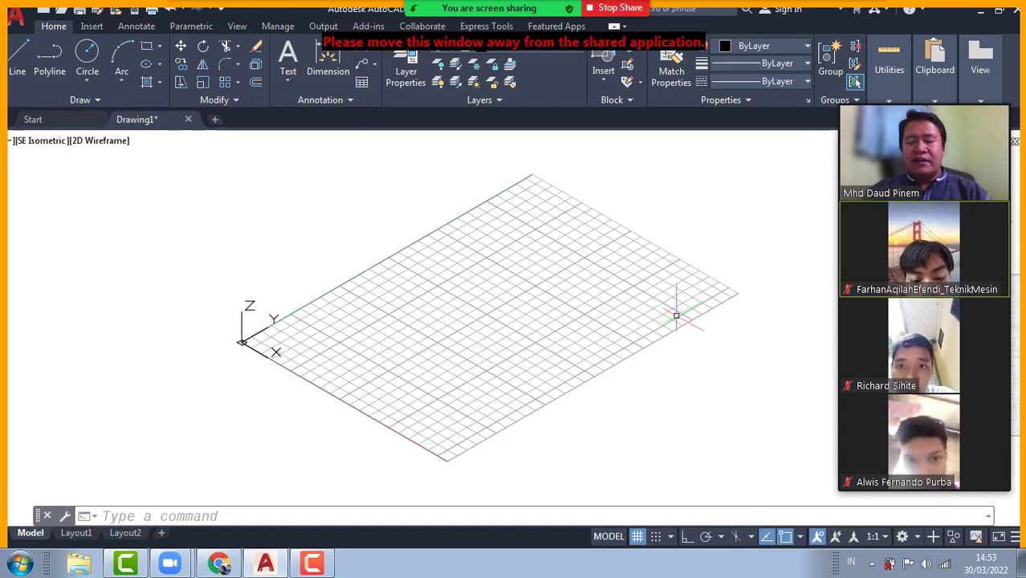
scroll(353, 297, up, 2)
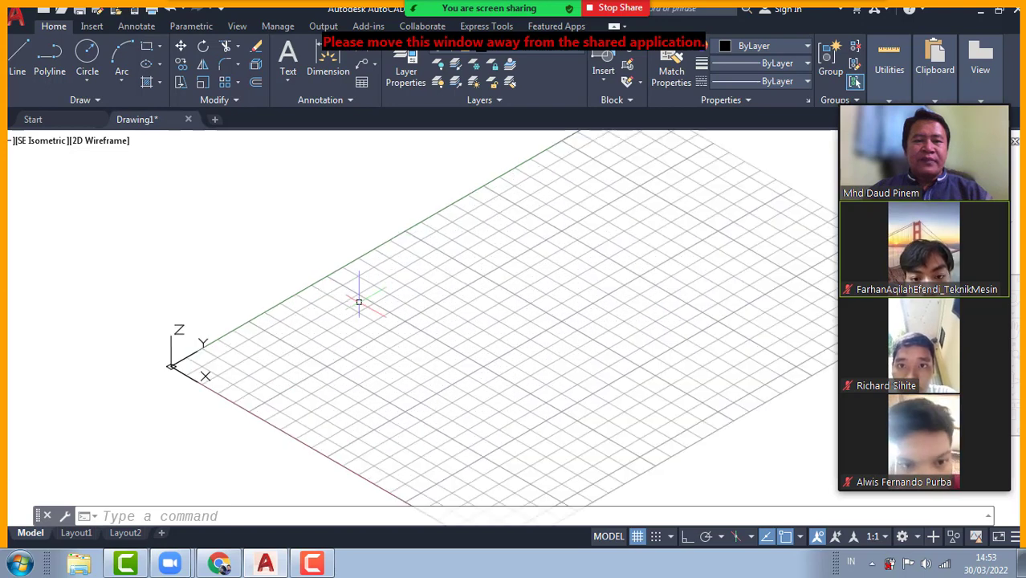
middle_drag(472, 299, 389, 286)
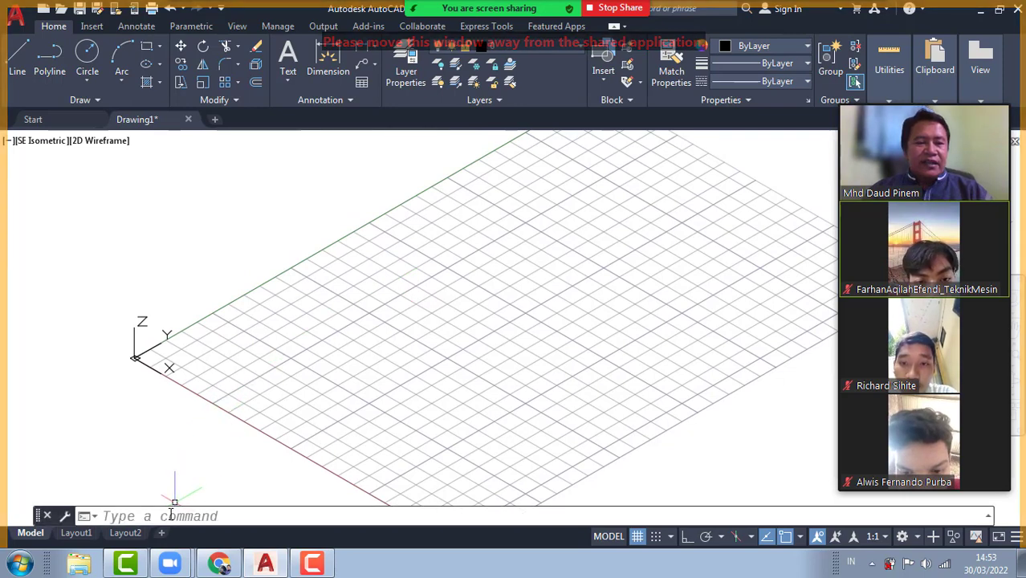
click(171, 515)
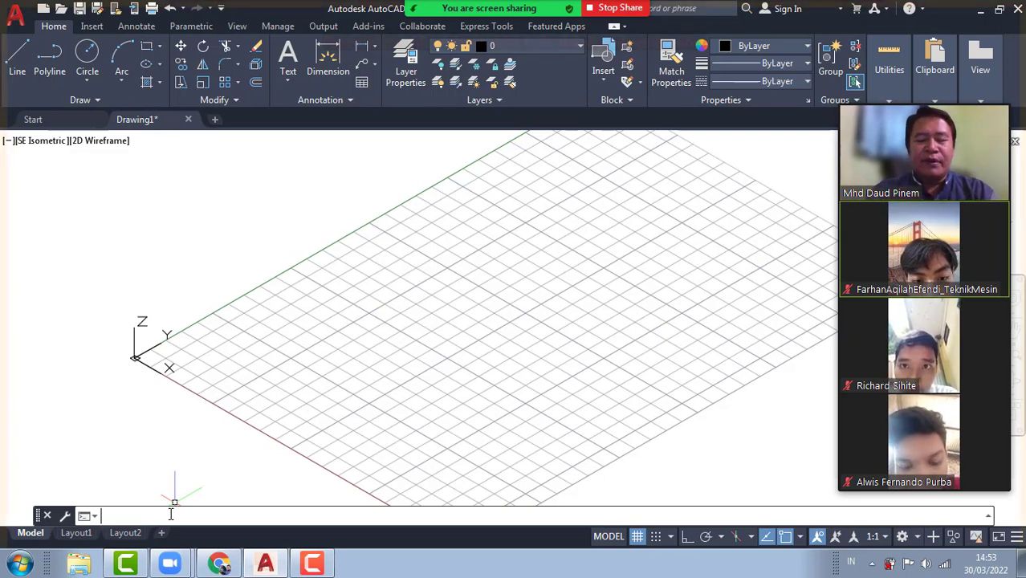
text(box)
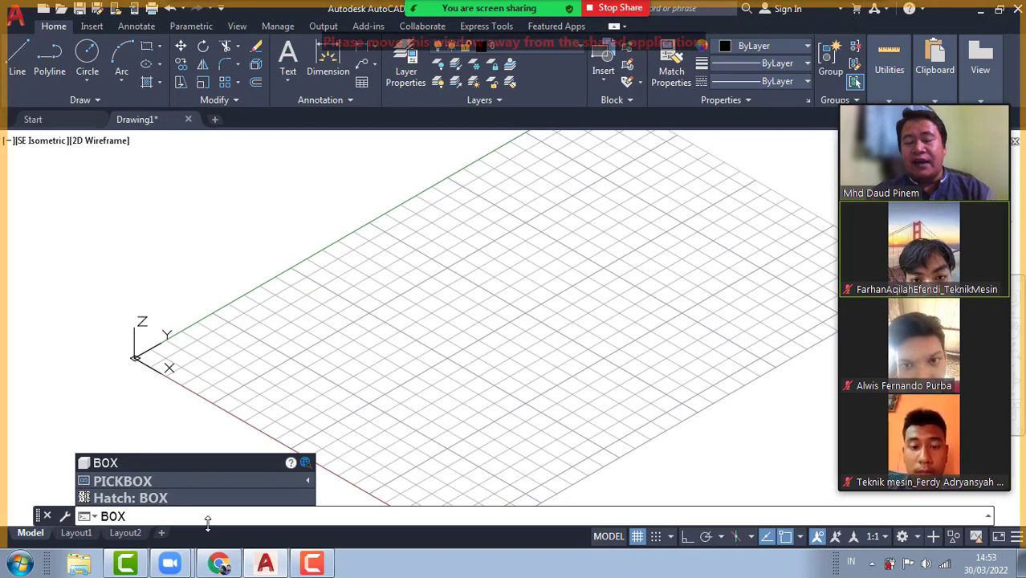
key(Return)
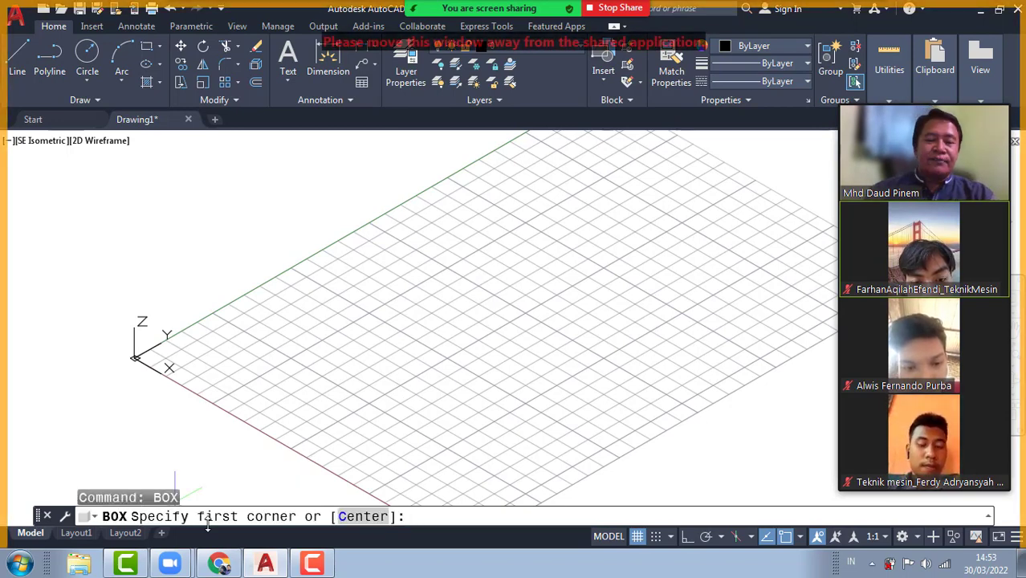
click(229, 345)
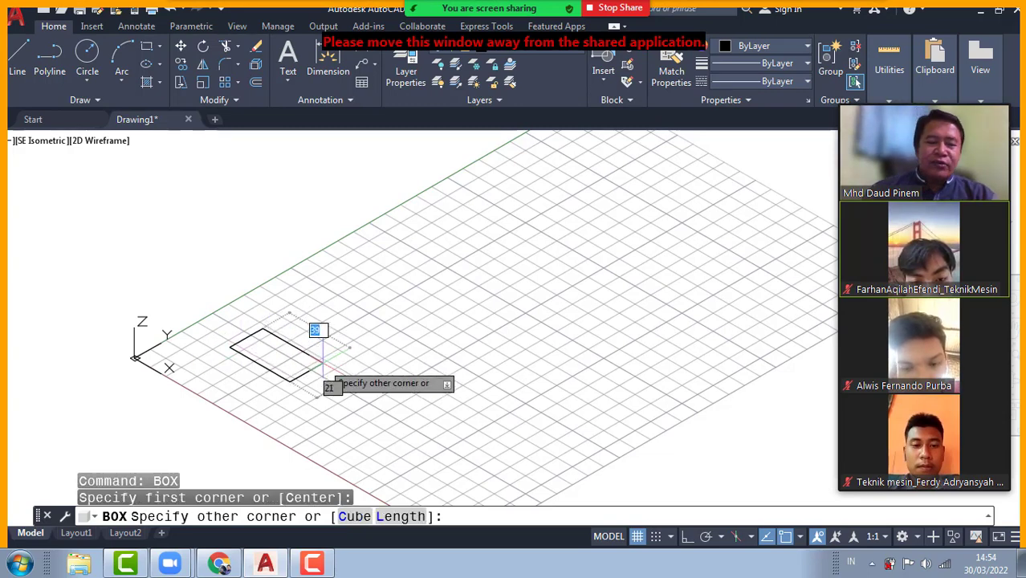
text(30)
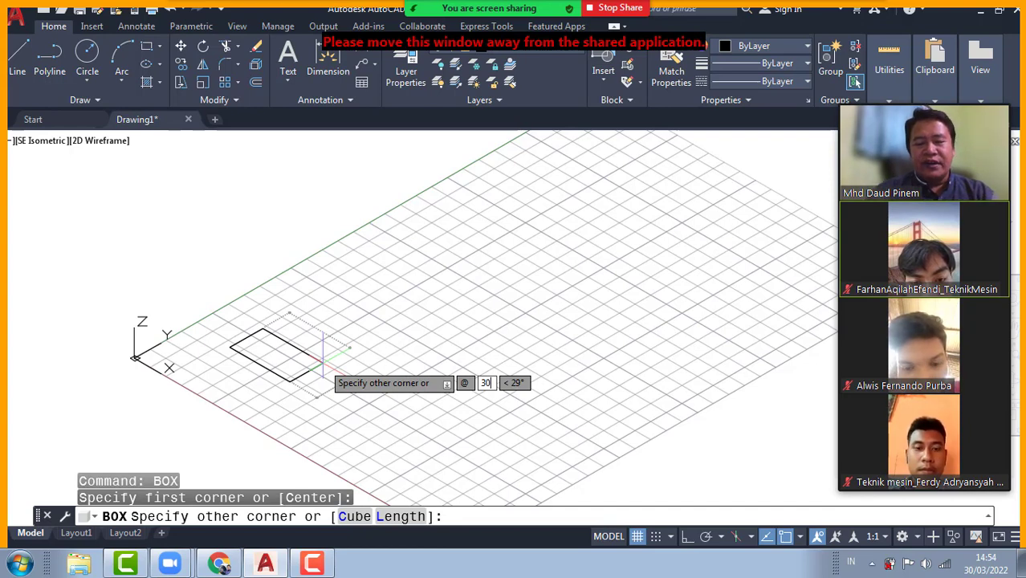
key(Tab)
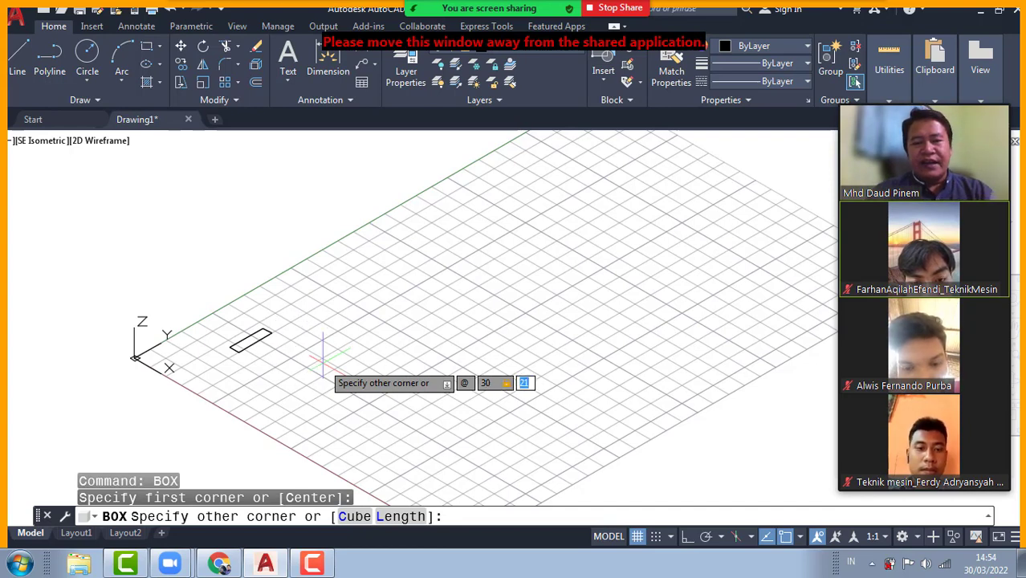
text(4)
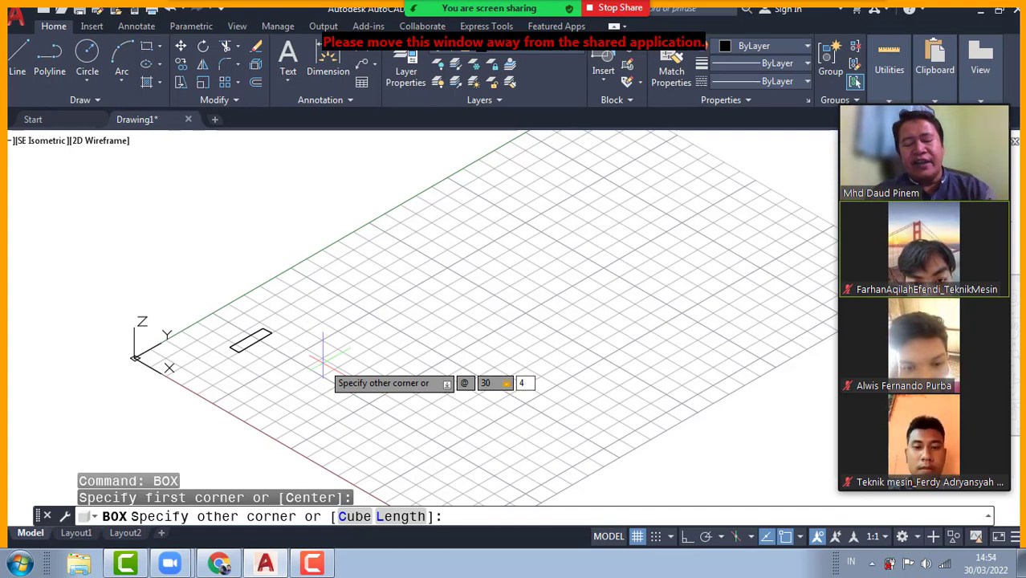
text(0)
key(Tab)
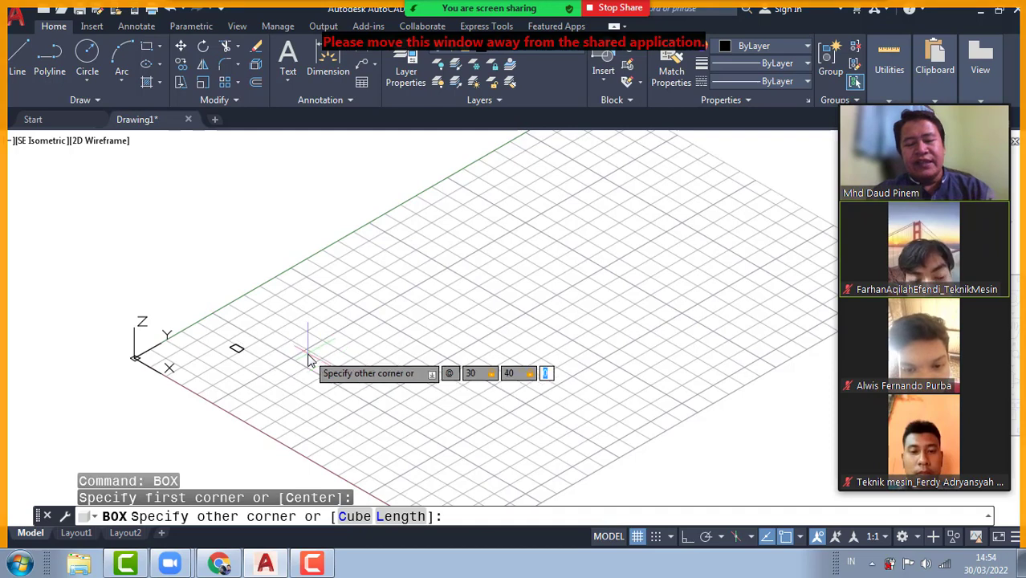
text(50)
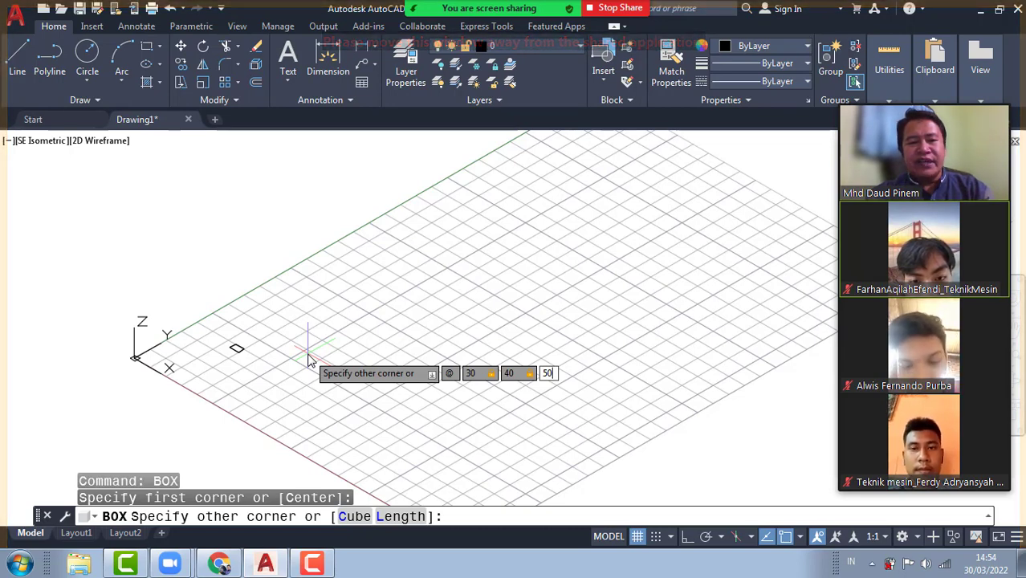
key(Return)
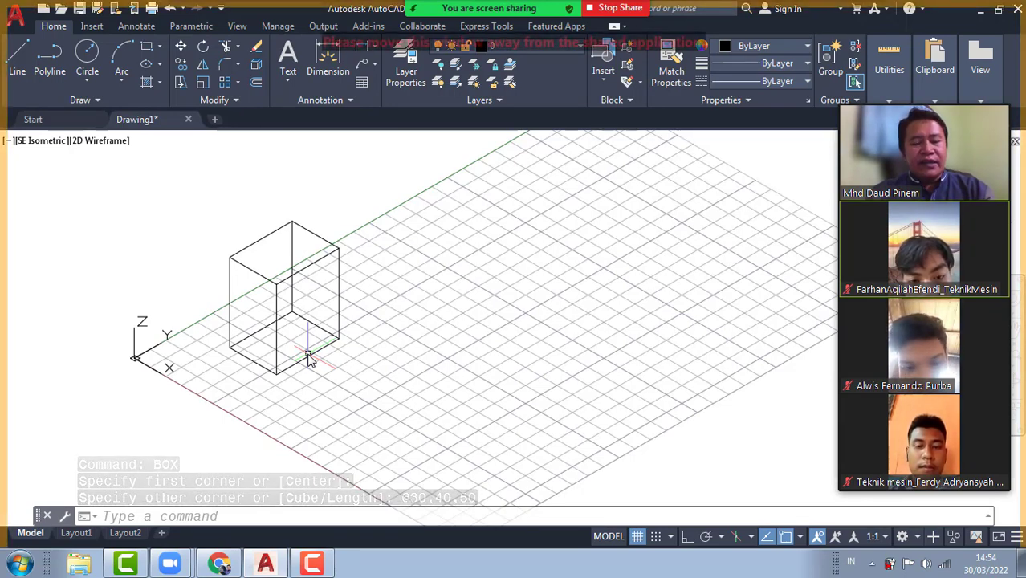
Create a solid cylinder on the grid just in front of the box, with base radius 15 and height 45.
text(CYLINDER)
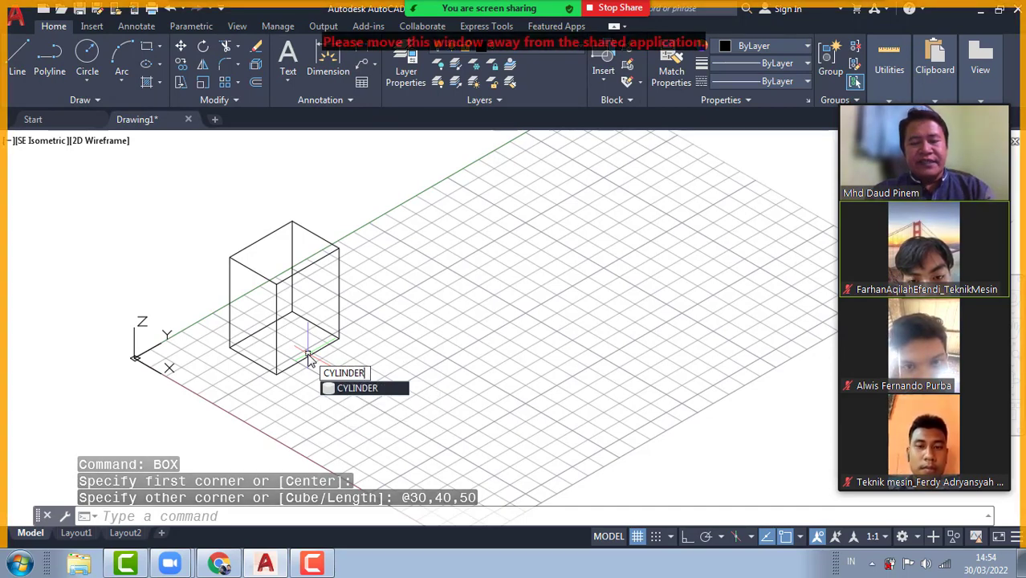
key(Return)
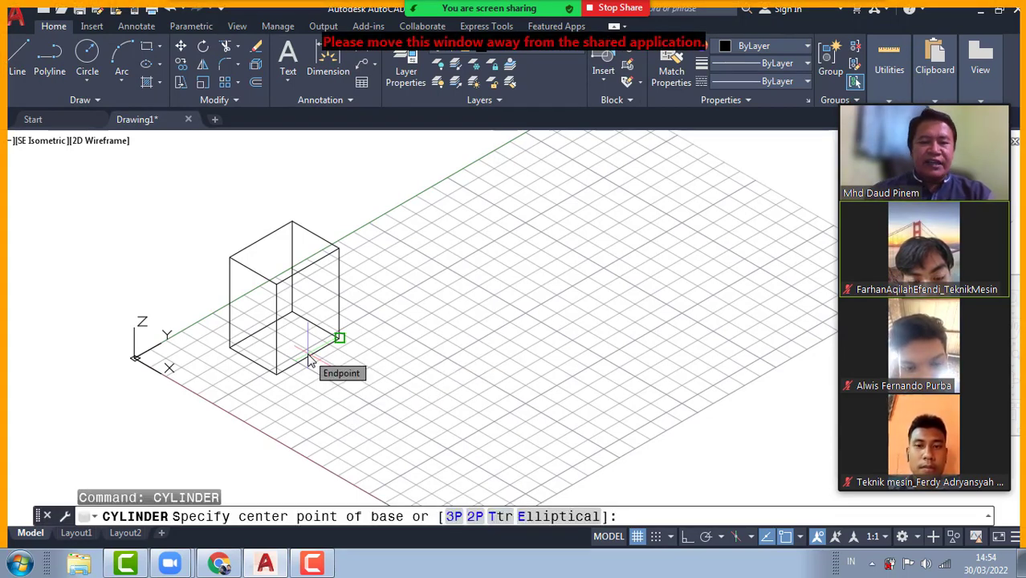
click(372, 392)
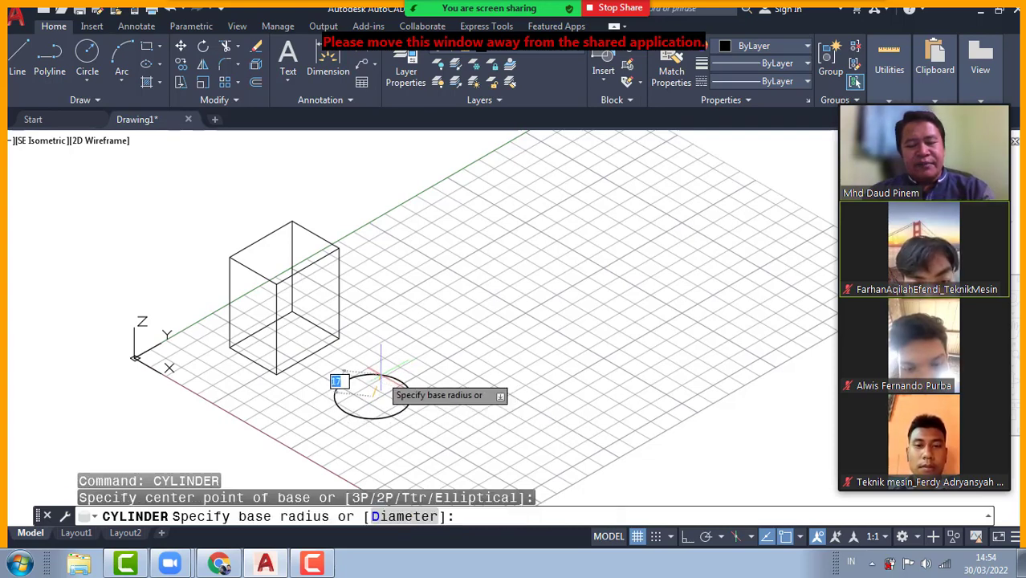
text(15)
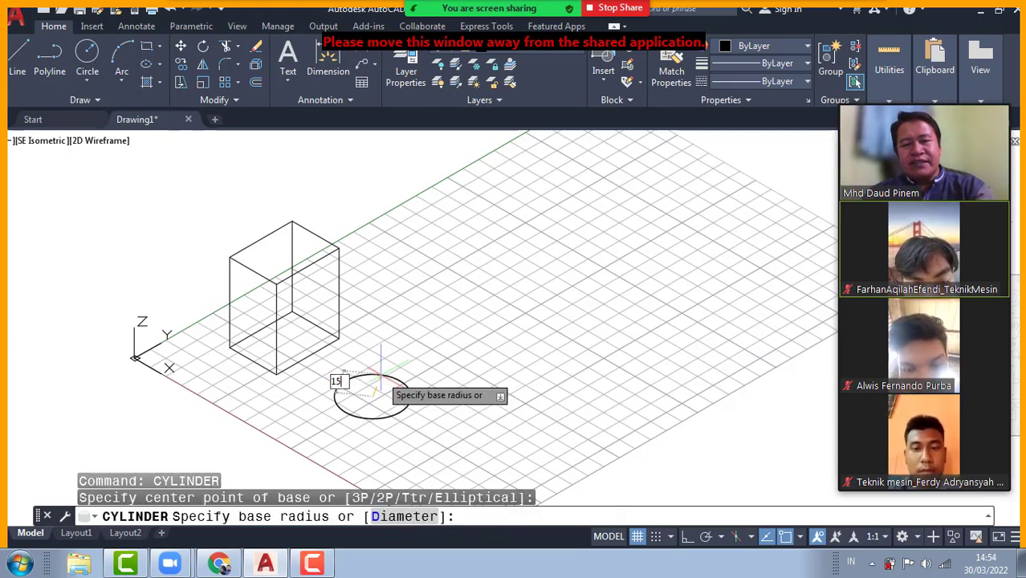
key(Return)
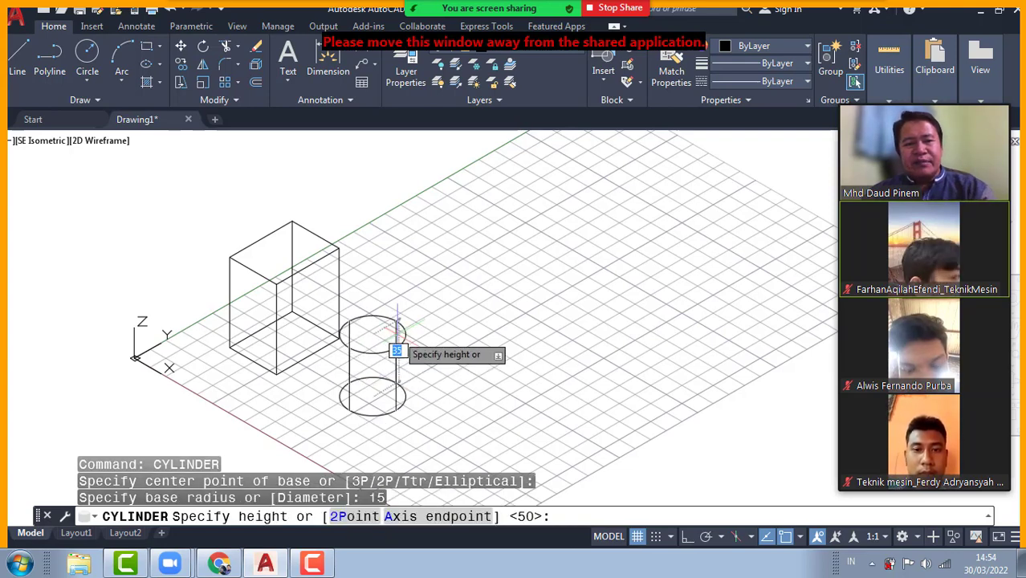
text(4)
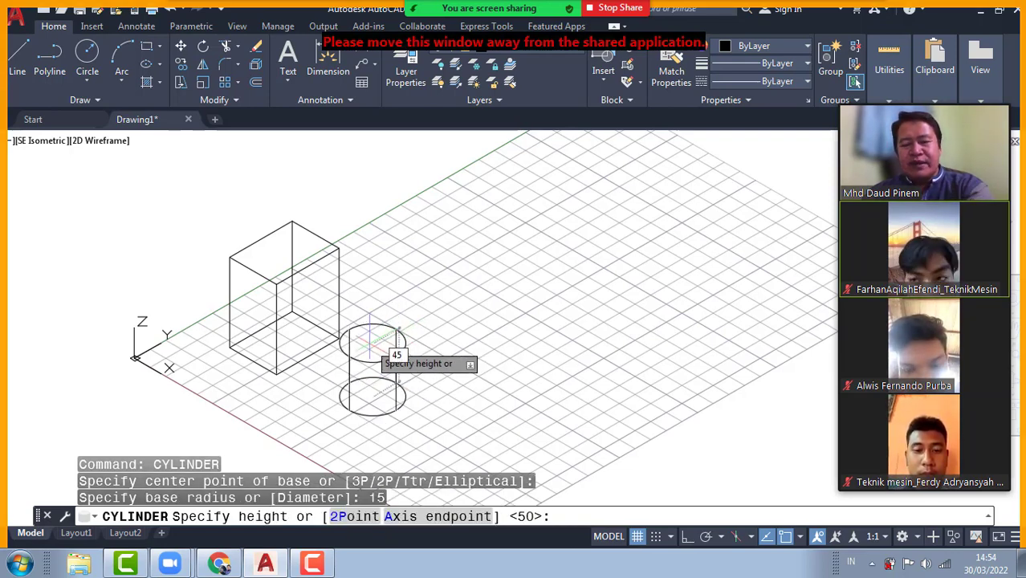
key(Return)
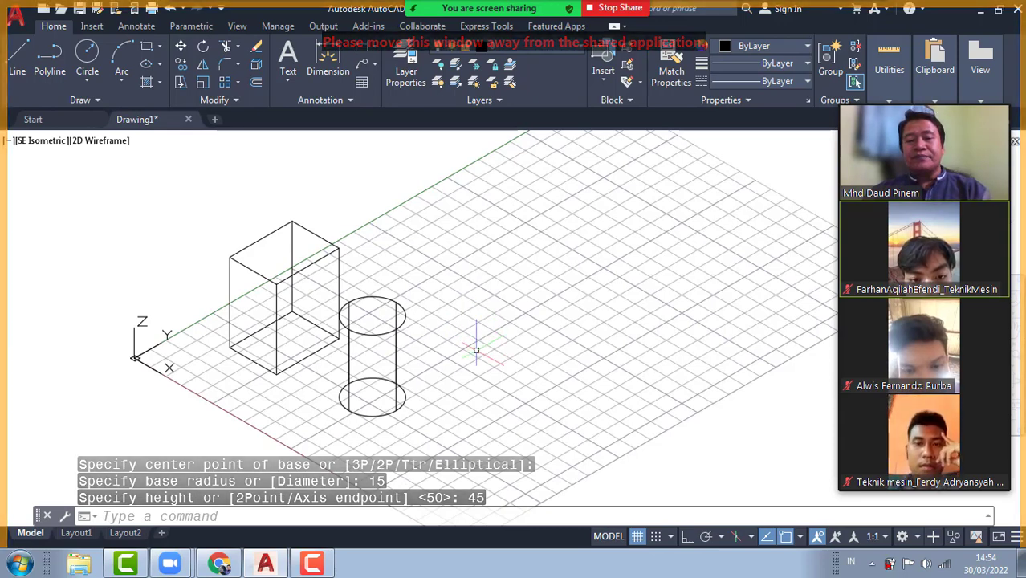
Create a solid cone on the grid beyond the cylinder along the X direction, with base radius 20.
click(309, 517)
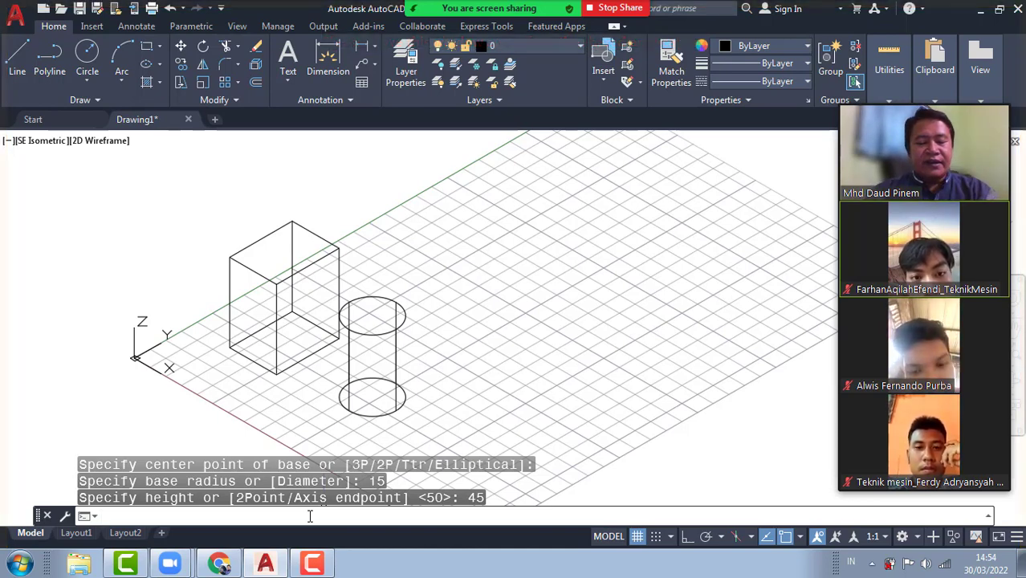
text(CONE)
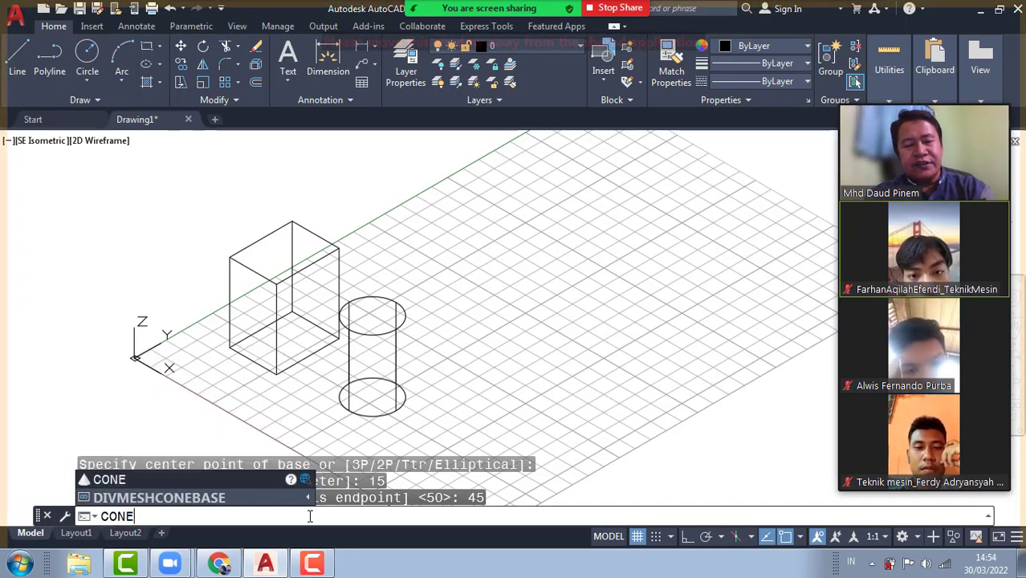
key(Return)
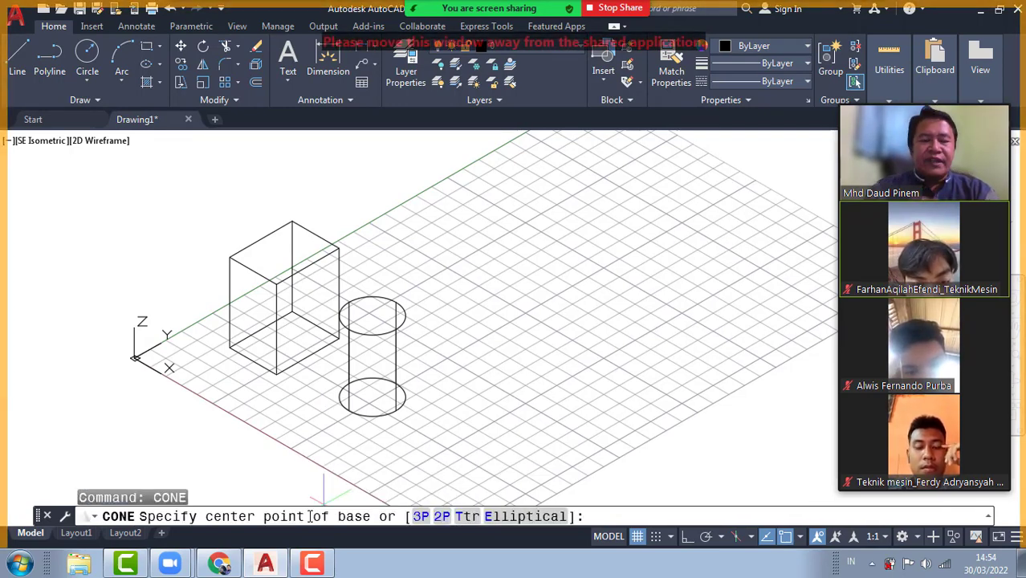
click(456, 450)
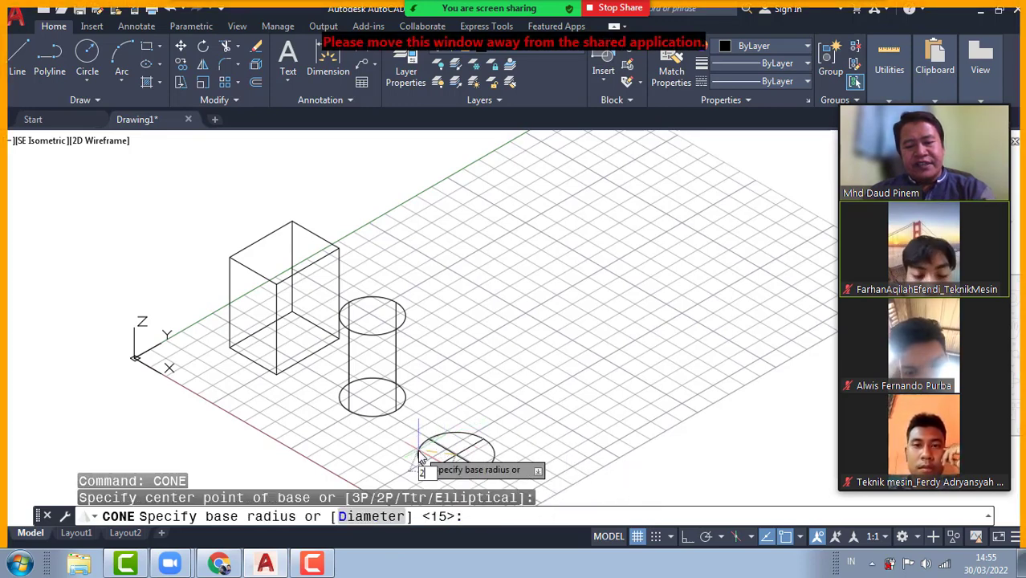
key(Return)
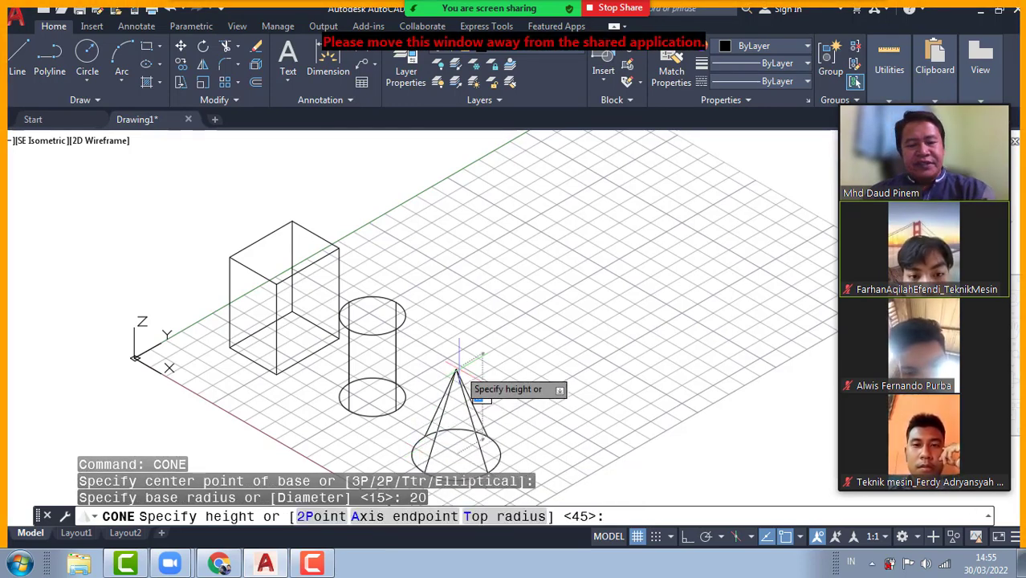
key(Return)
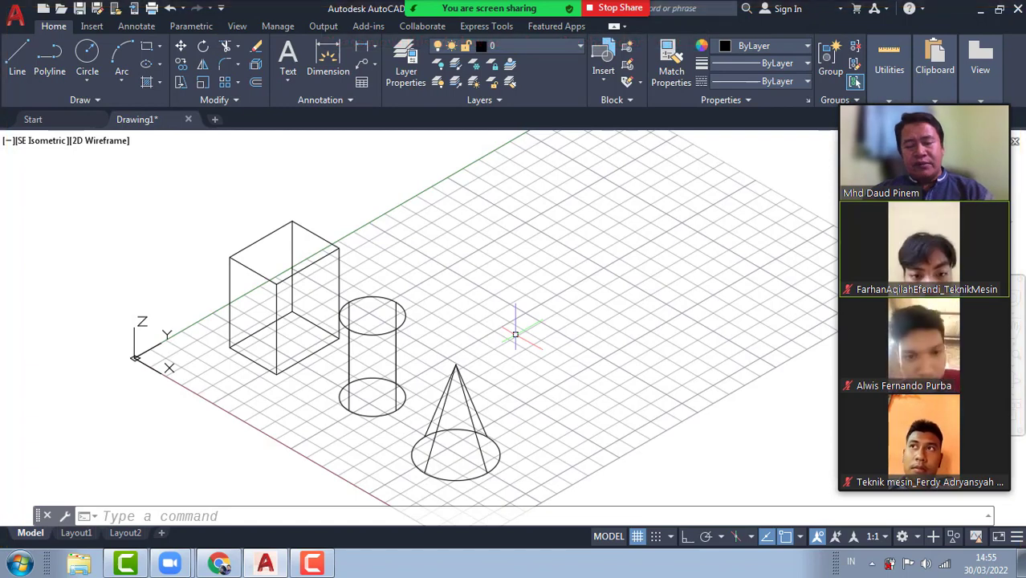
Create a solid sphere of radius 20, centred on the grid behind the cylinder.
click(265, 518)
text(S)
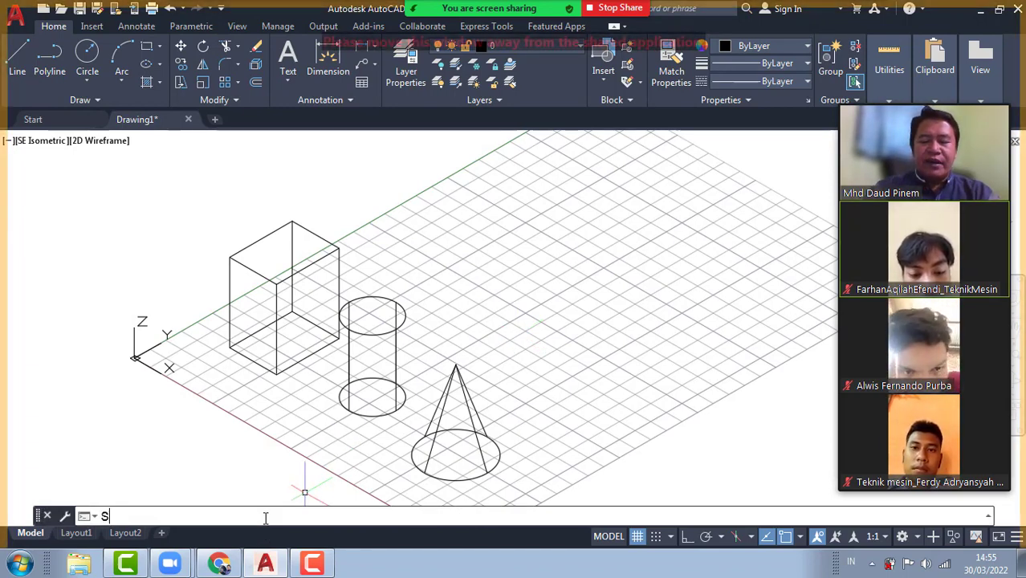
text(PHER)
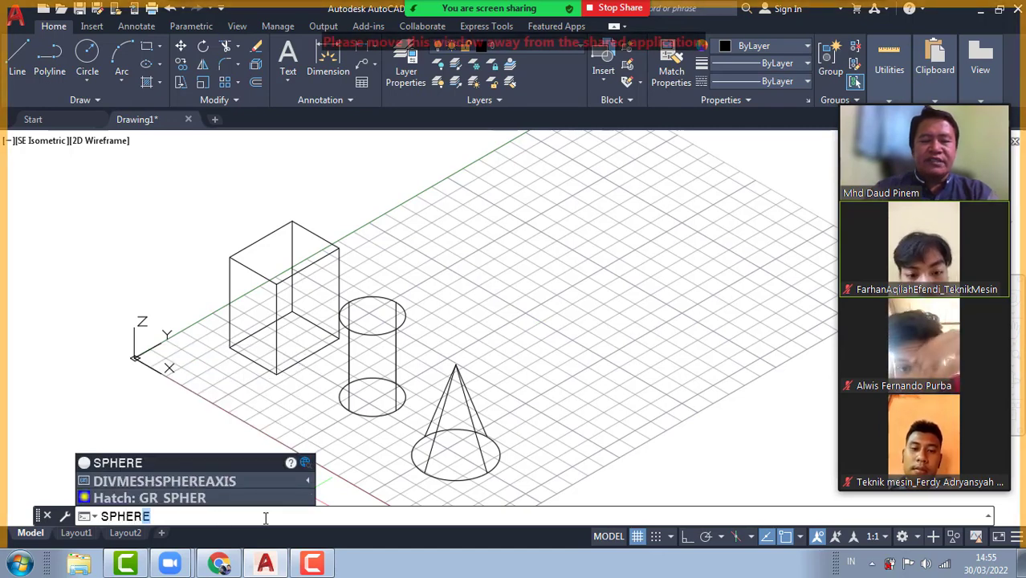
key(Return)
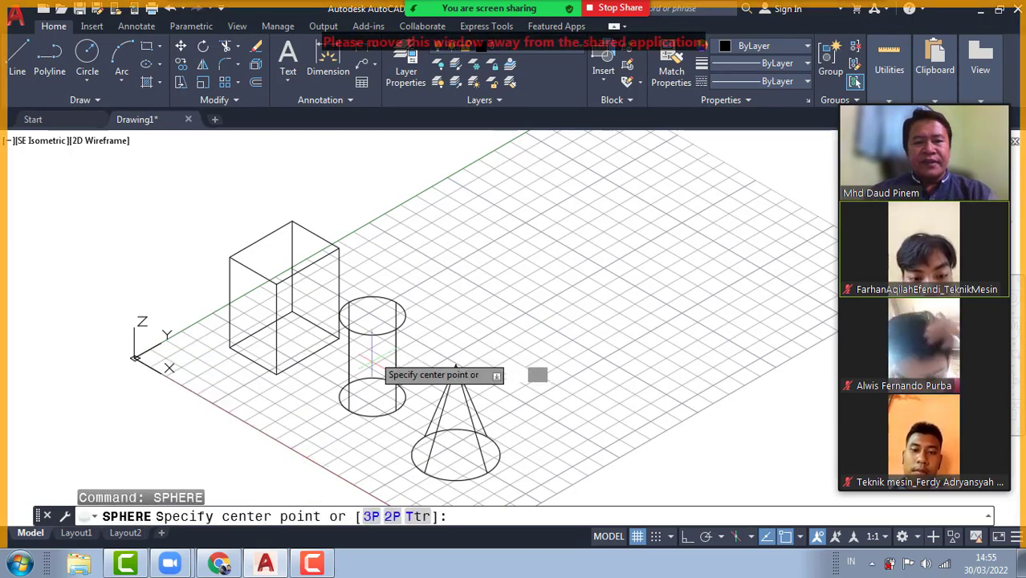
click(412, 249)
text(2)
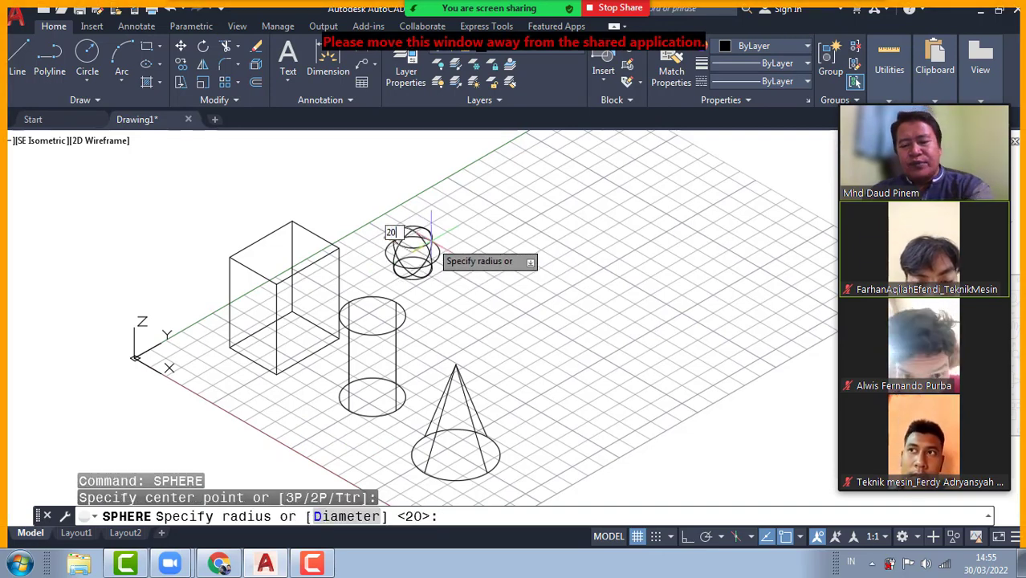
text(0)
key(Return)
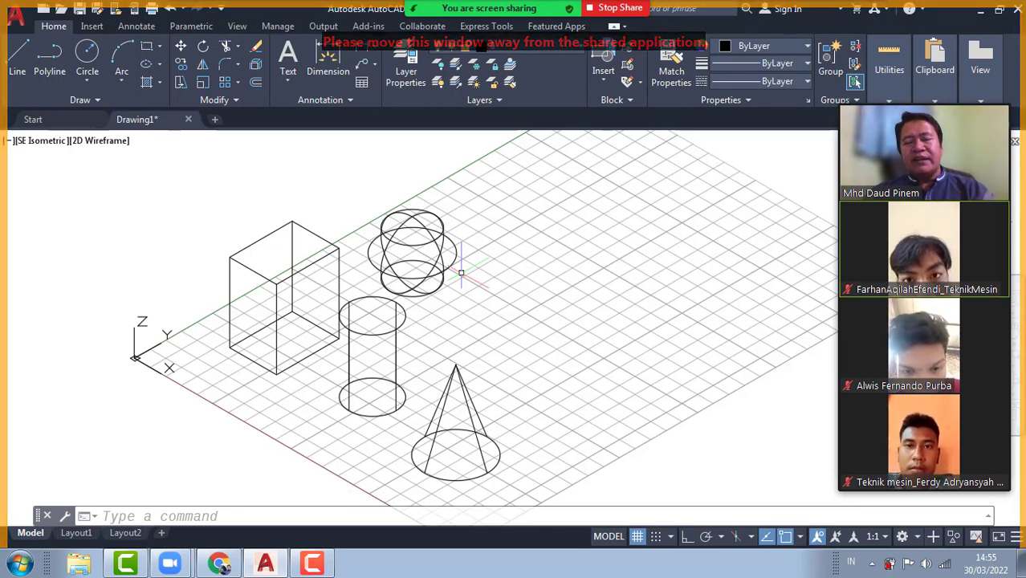
Create a solid torus between the sphere and the cone, with radius 20 and tube radius 6.
click(258, 517)
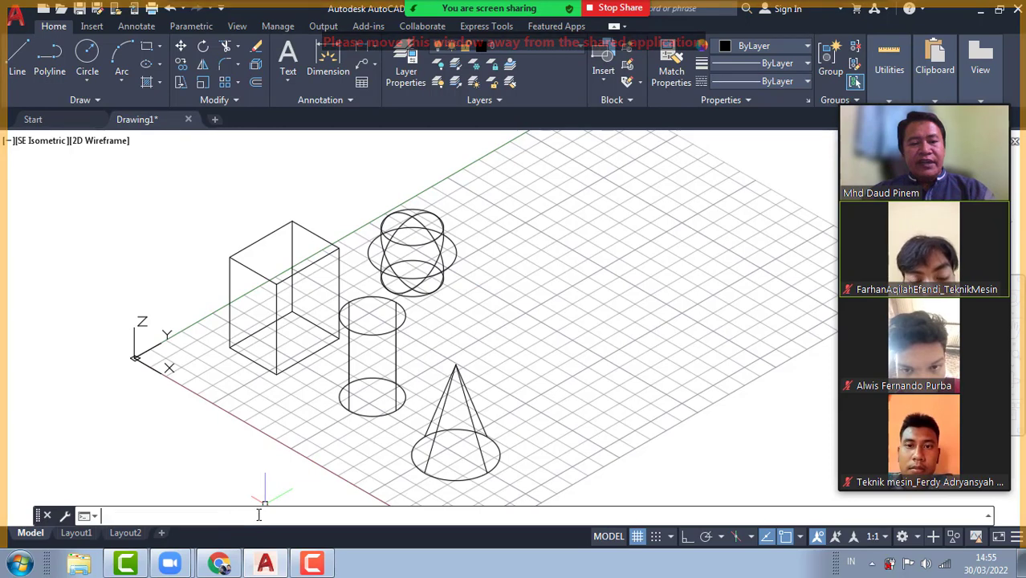
text(T)
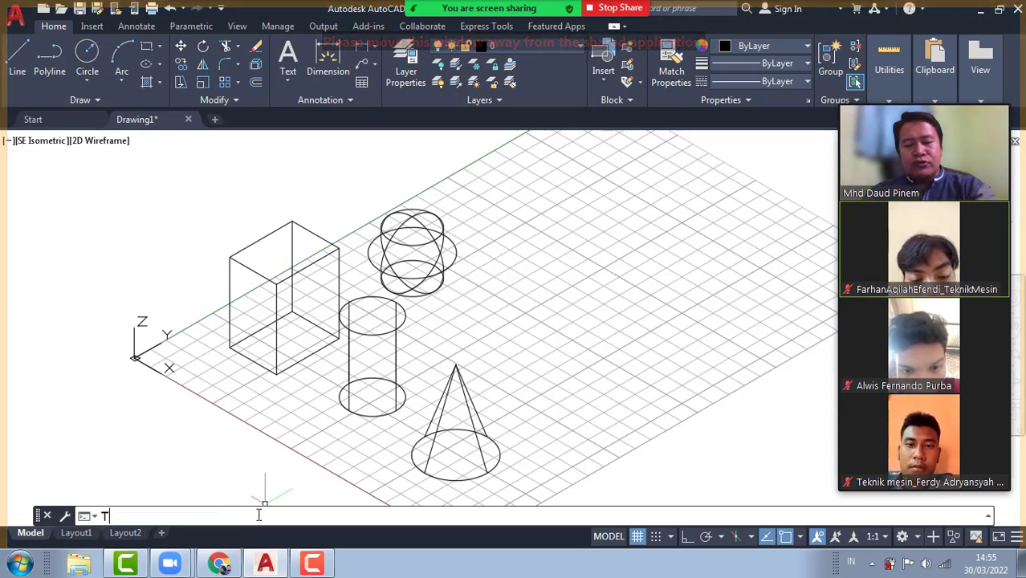
text(ORUS)
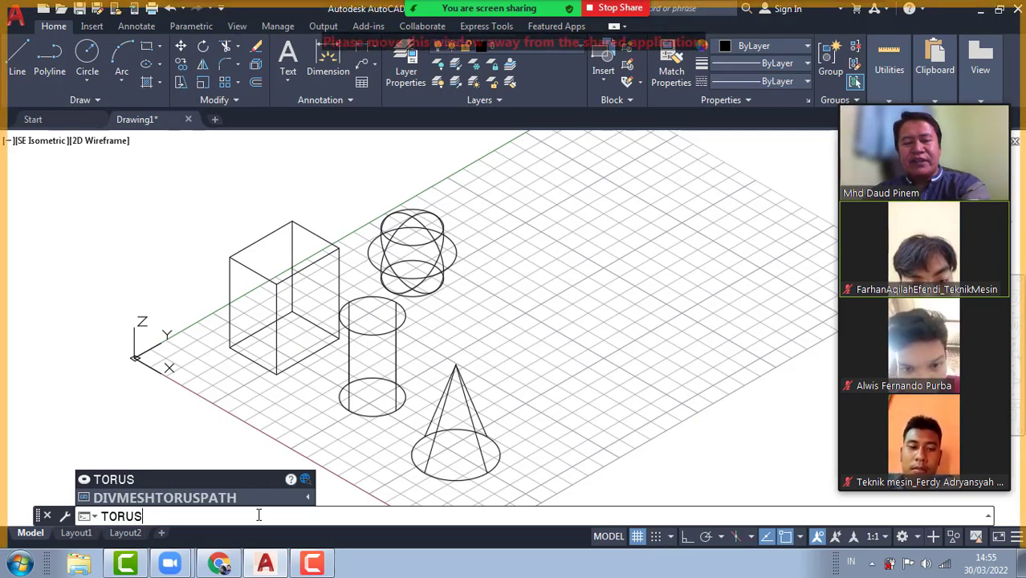
key(Return)
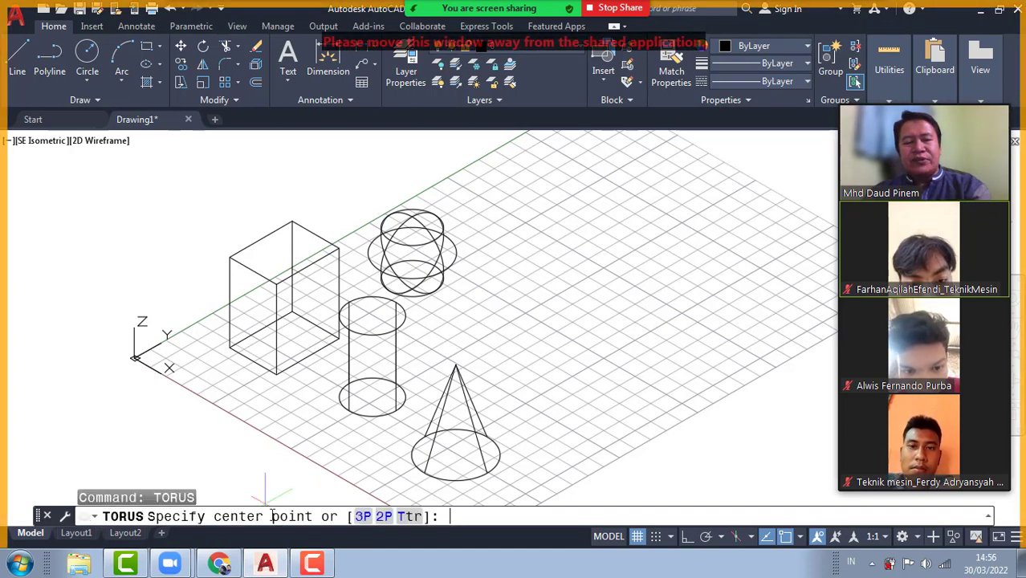
click(495, 317)
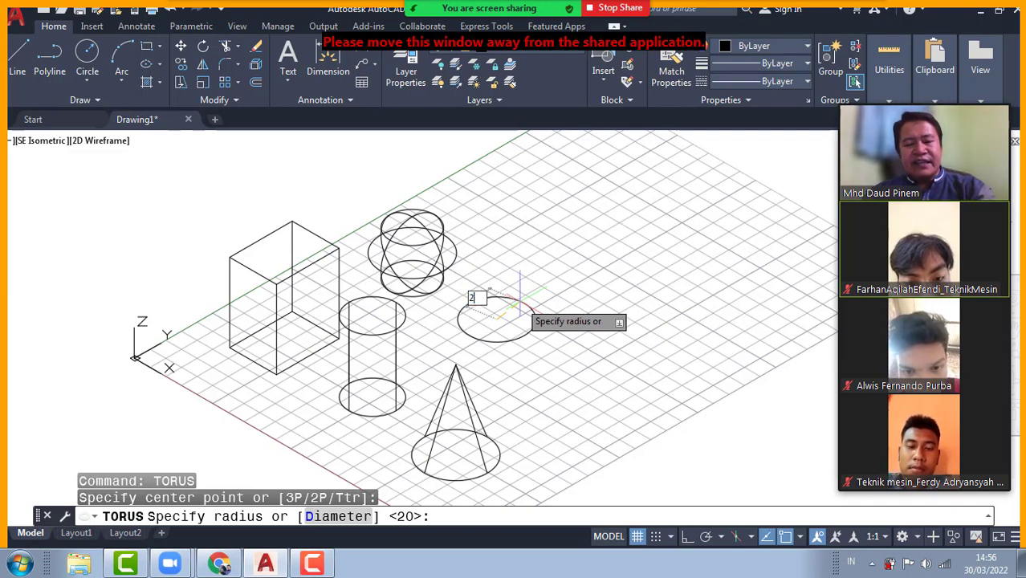
key(Return)
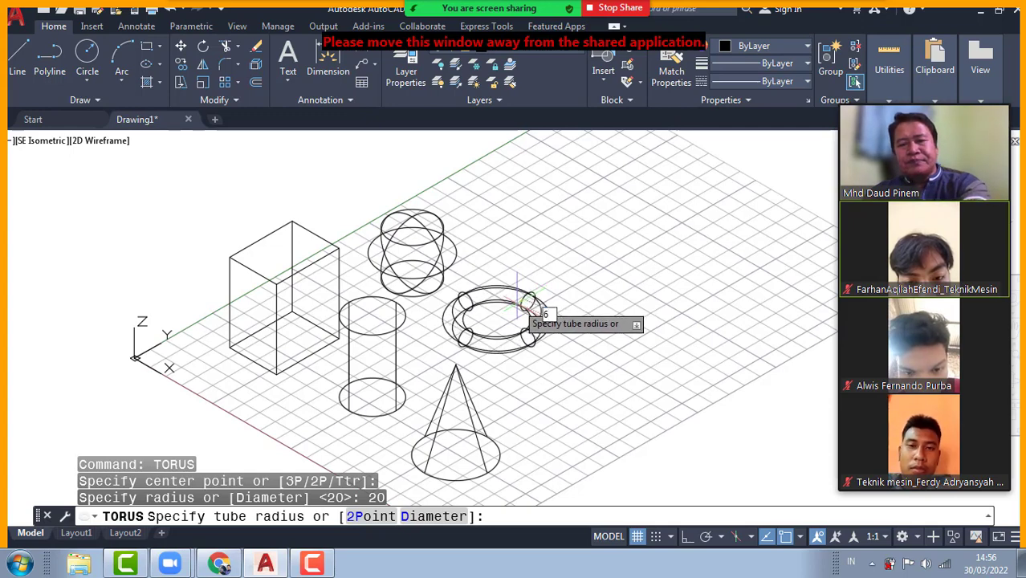
text(6)
key(Return)
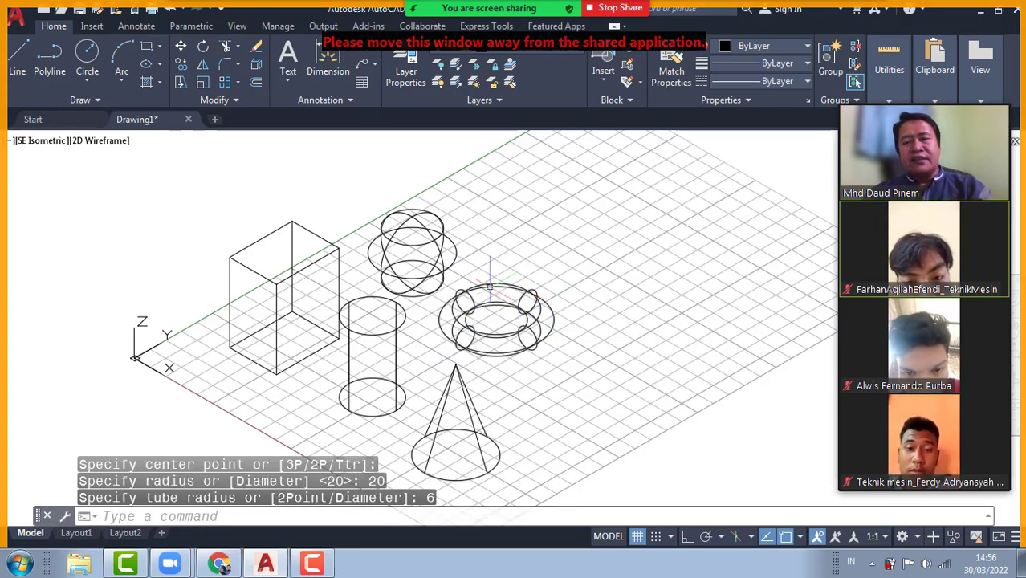
click(361, 516)
text(WEDGE)
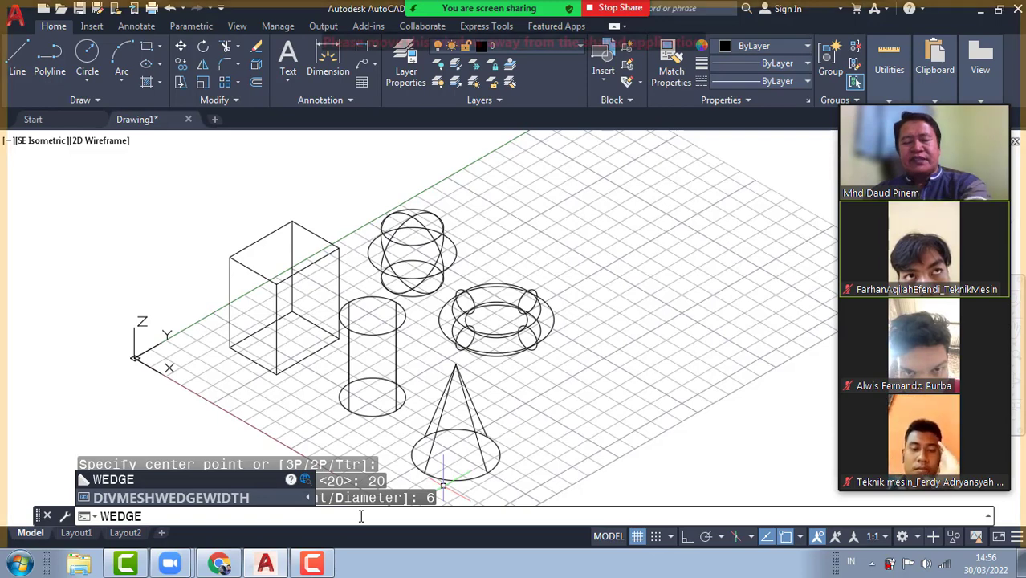
key(Return)
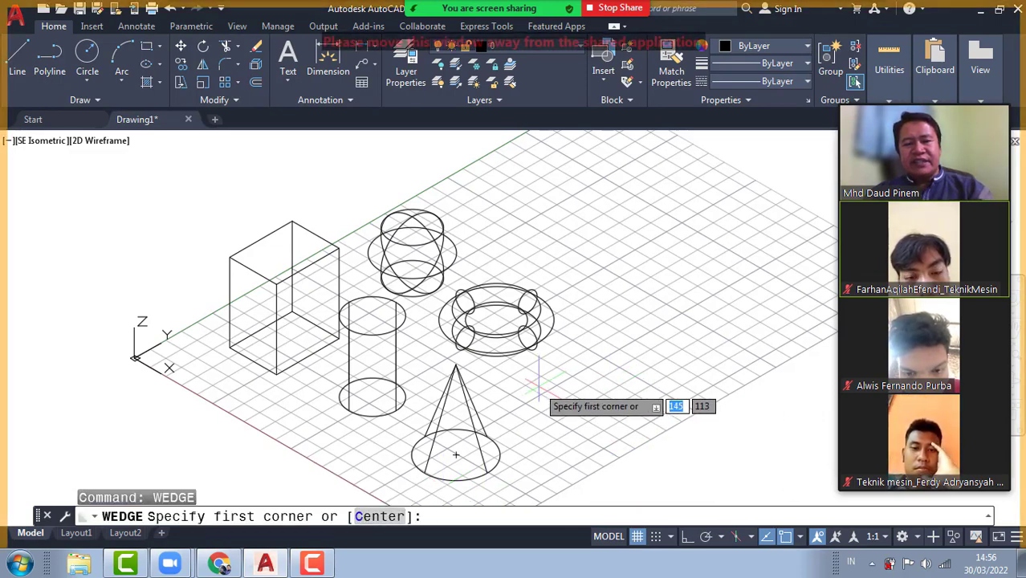
click(538, 390)
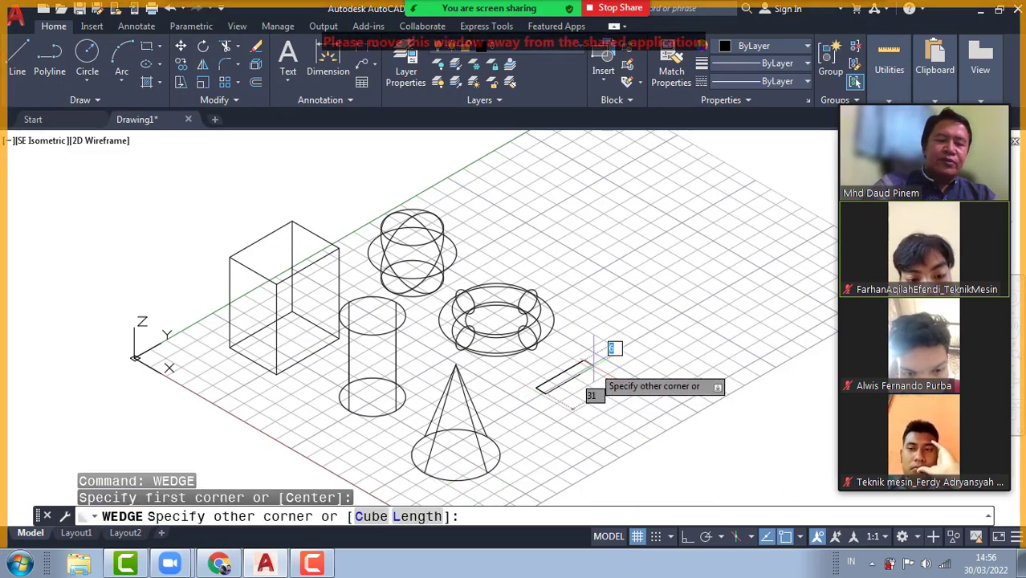
text(30)
key(Tab)
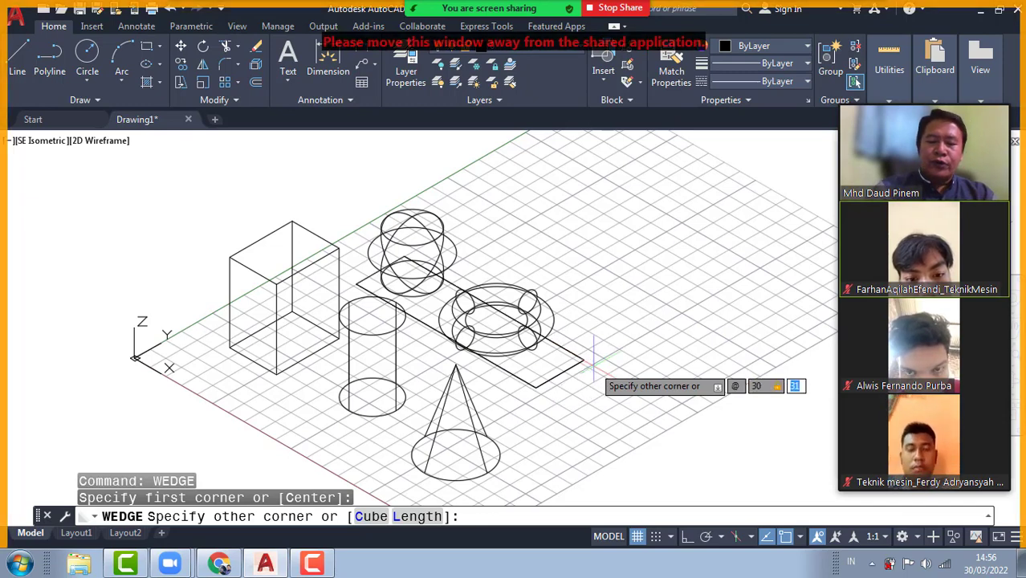
text(40)
key(Tab)
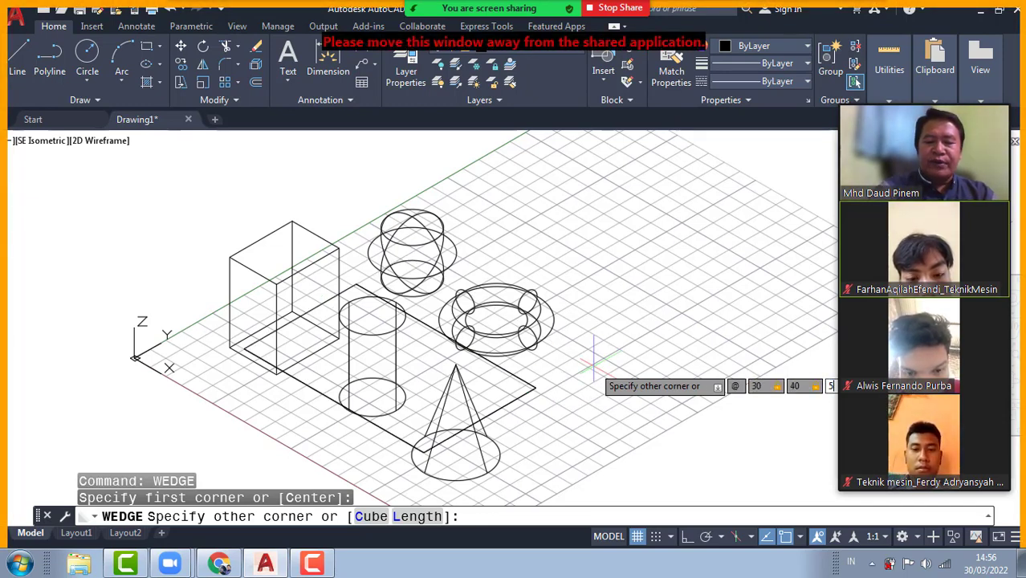
text(50)
key(Return)
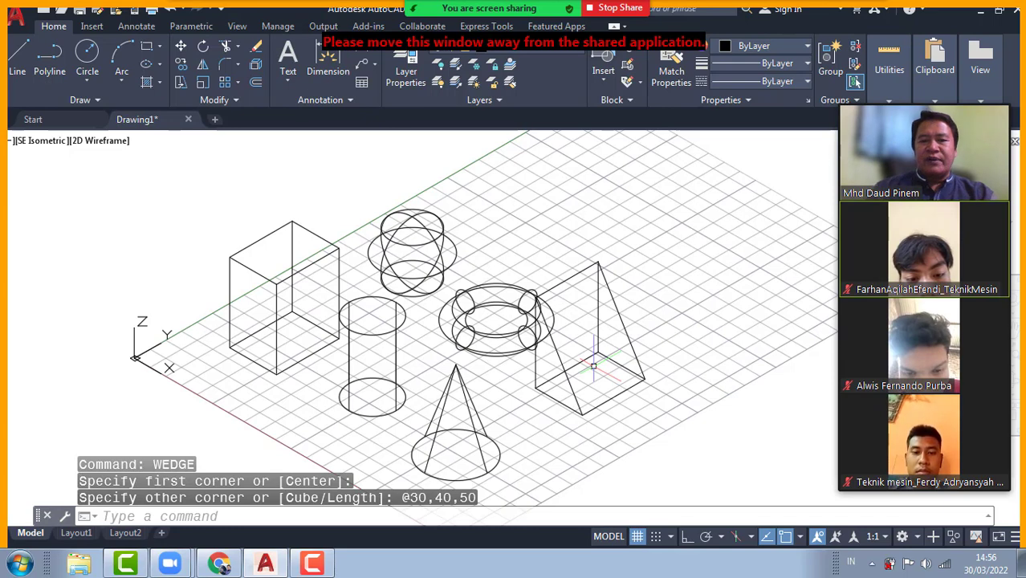
Move the wedge a short distance along the X direction, clear of the torus.
text(m)
key(Return)
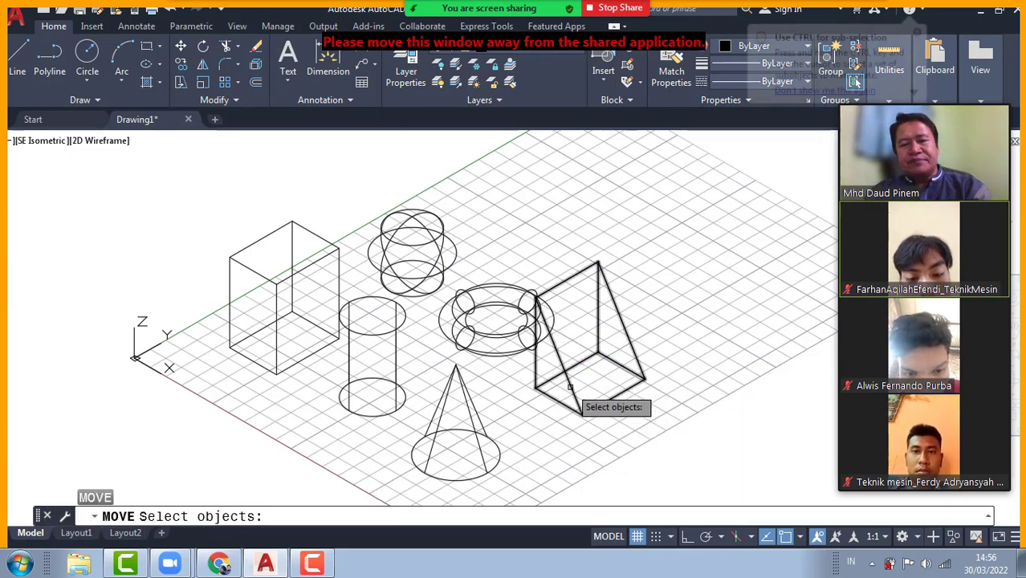
click(569, 388)
key(Return)
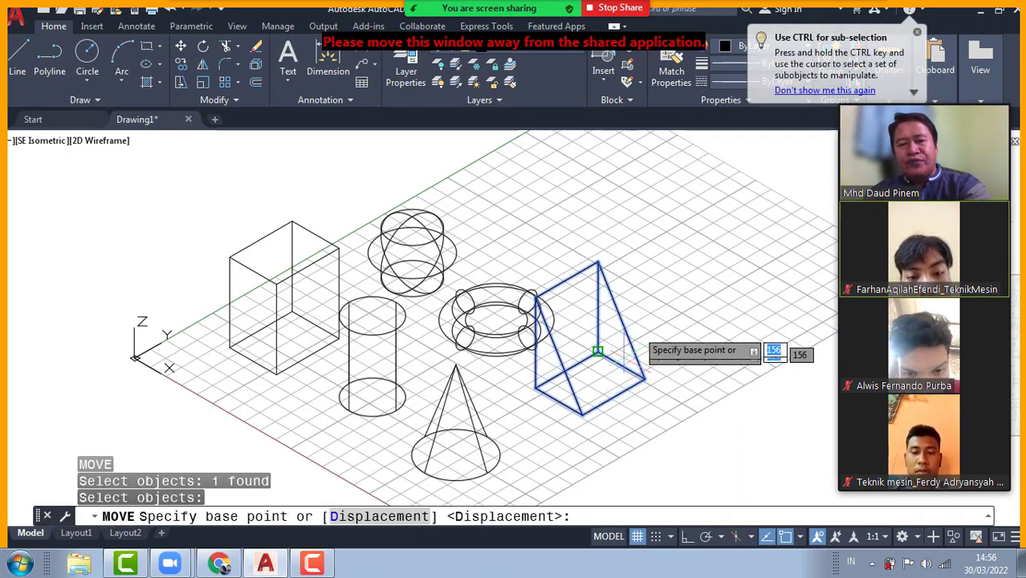
click(656, 300)
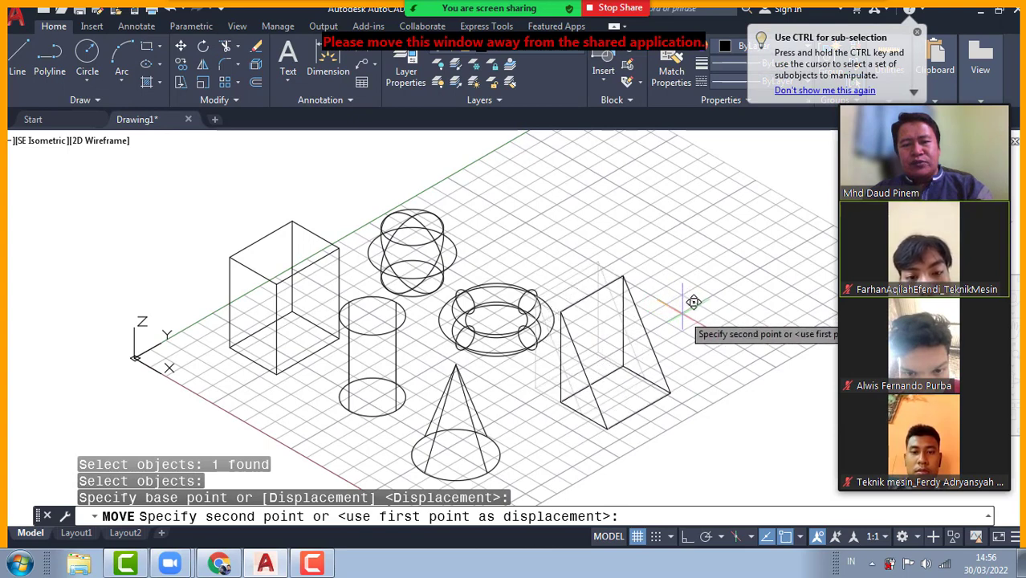
click(683, 314)
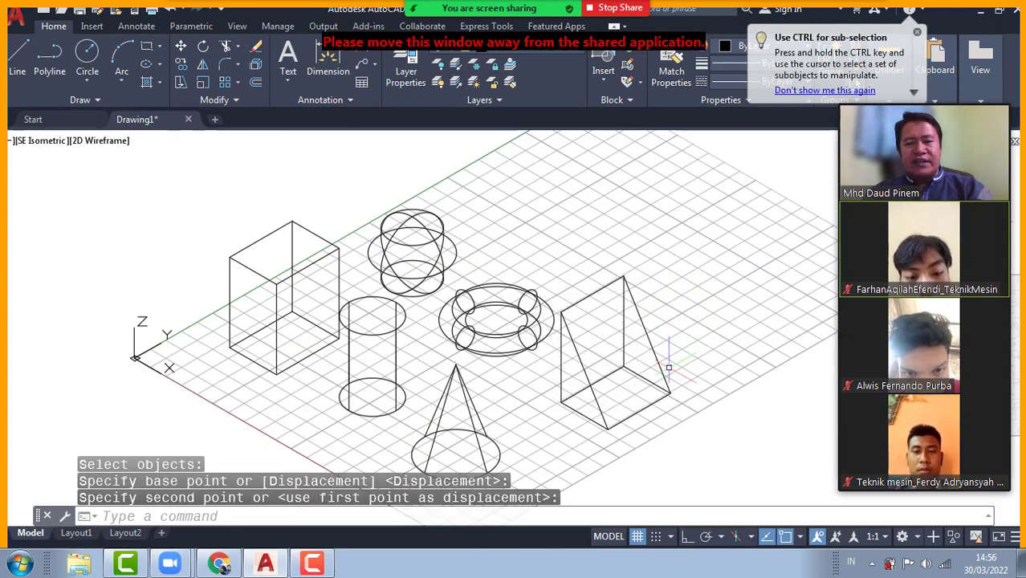
click(496, 518)
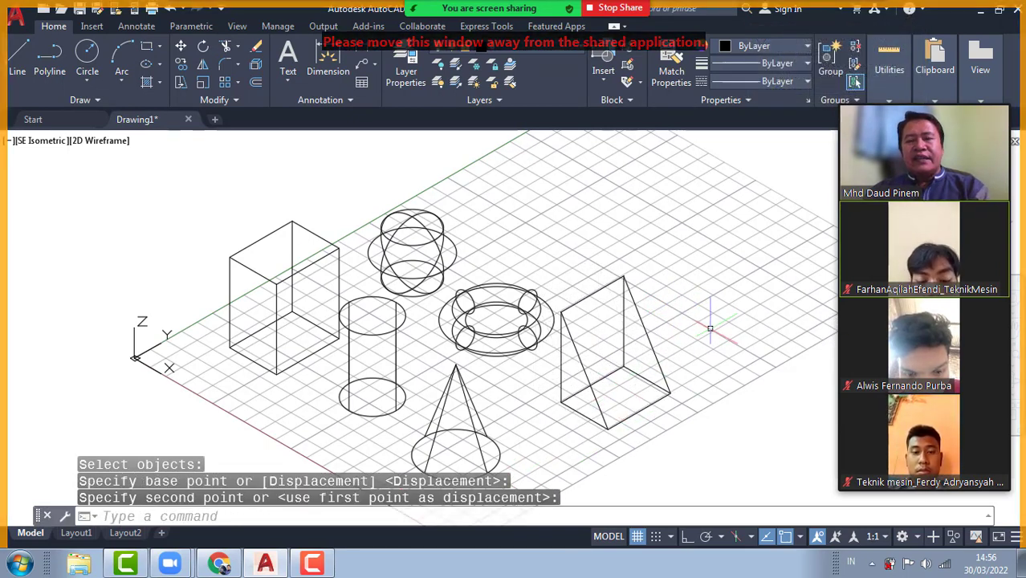
middle_drag(708, 323, 695, 309)
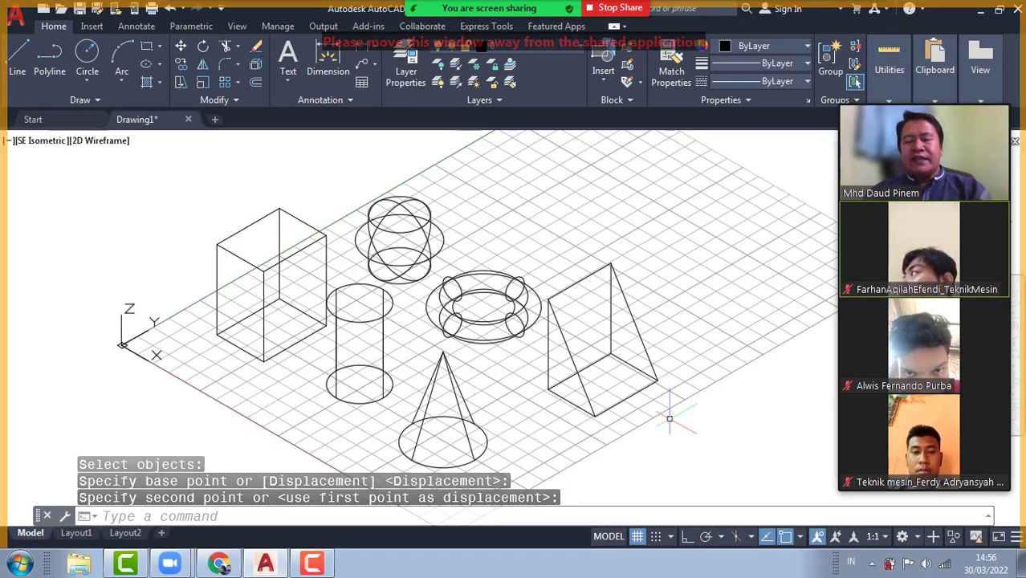
click(455, 516)
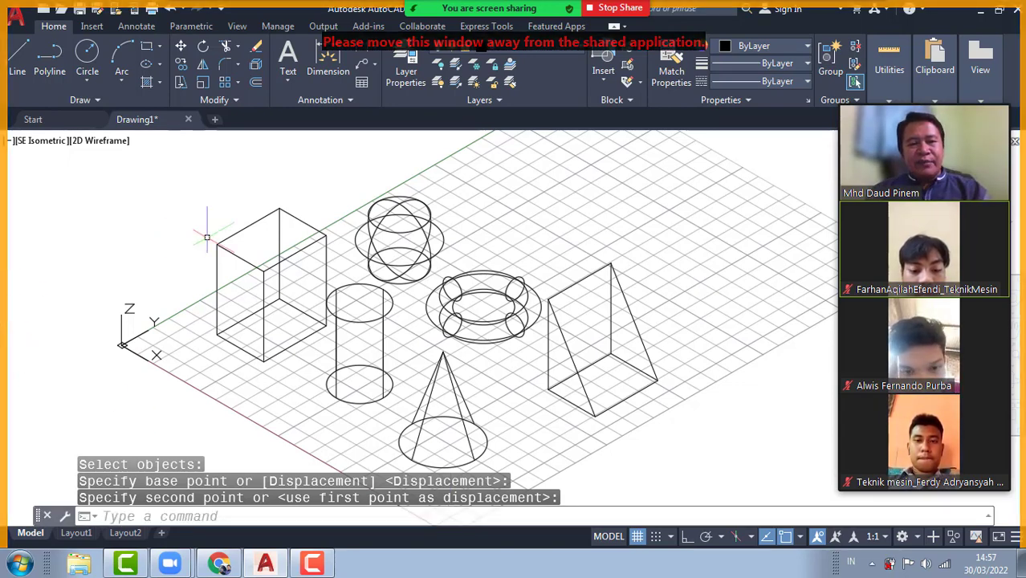
click(232, 232)
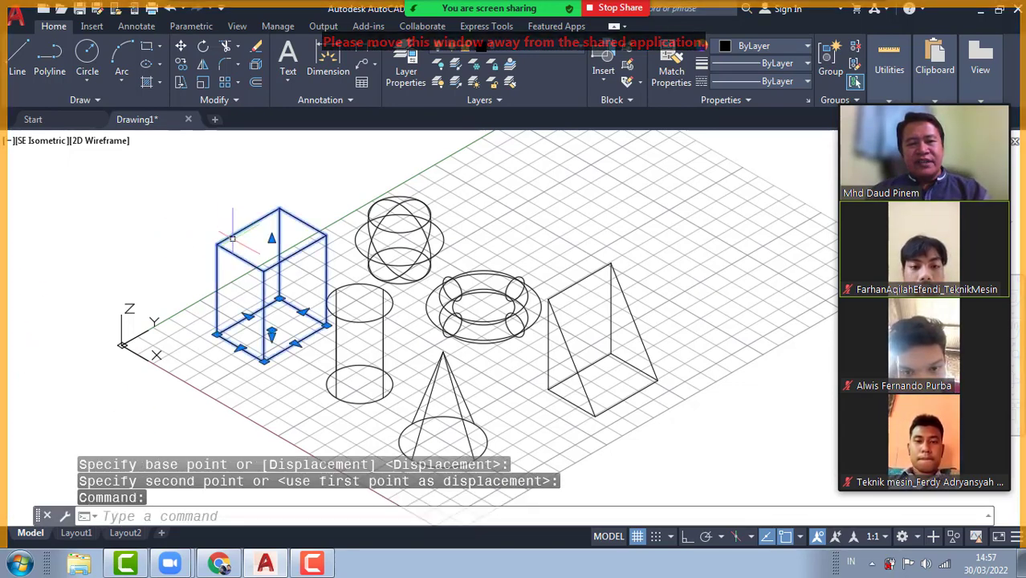
click(351, 288)
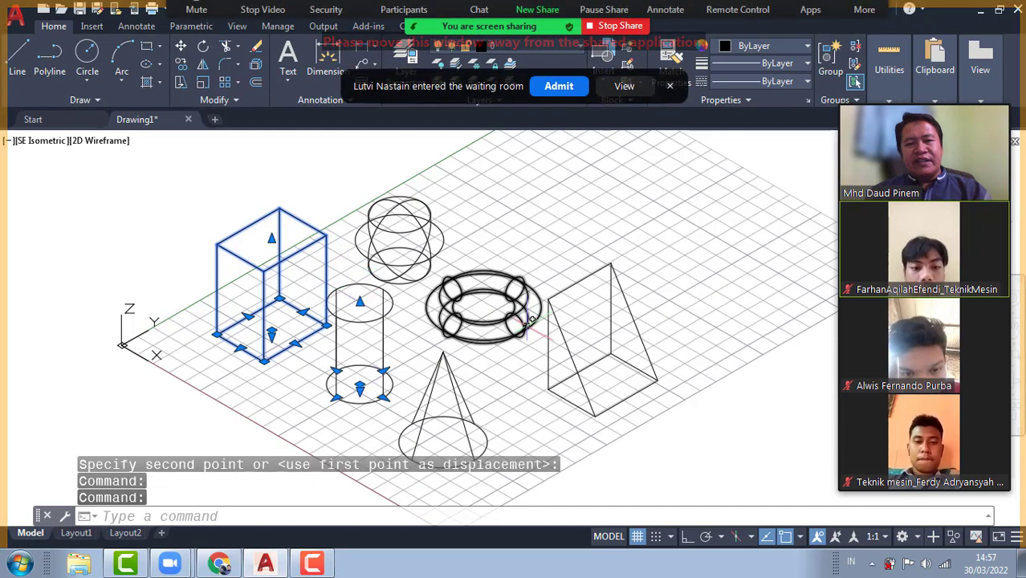
click(575, 282)
Admit everyone in the Zoom waiting room to the meeting and minimise the participants window.
click(579, 90)
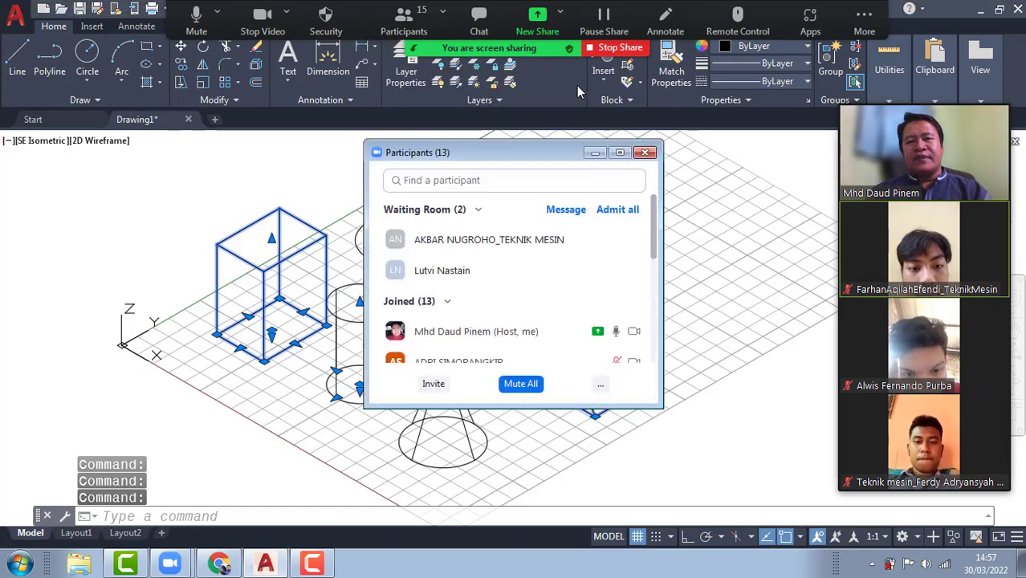
click(614, 210)
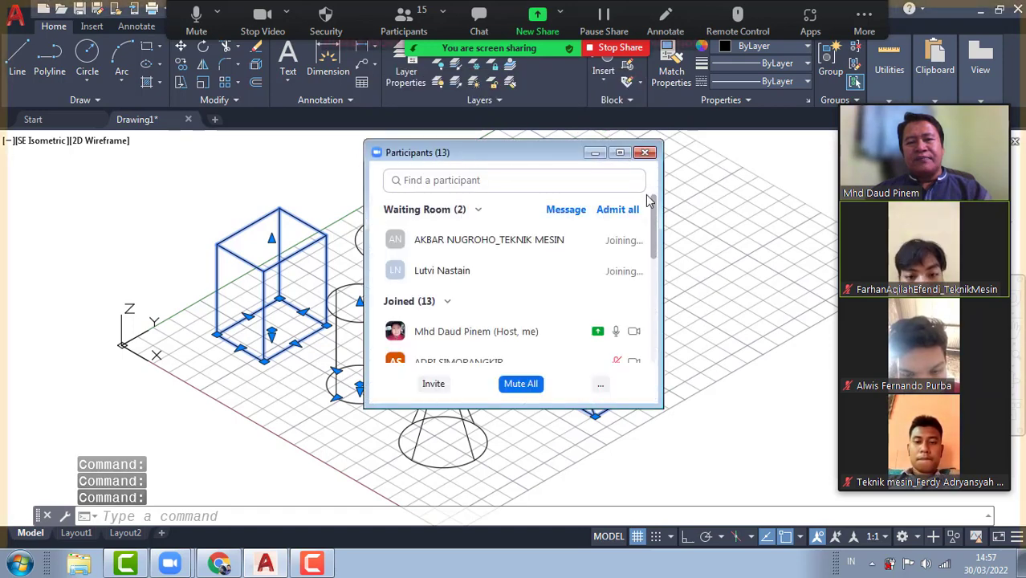
click(594, 152)
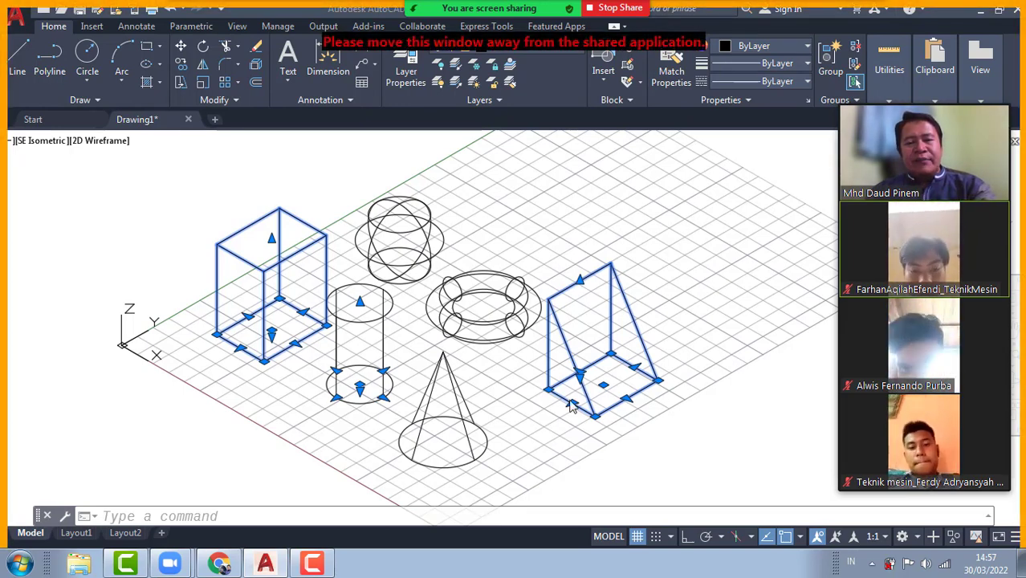
Deselect the solids and display them with hidden lines removed using HIDE, with the grid turned off.
click(460, 514)
key(Escape)
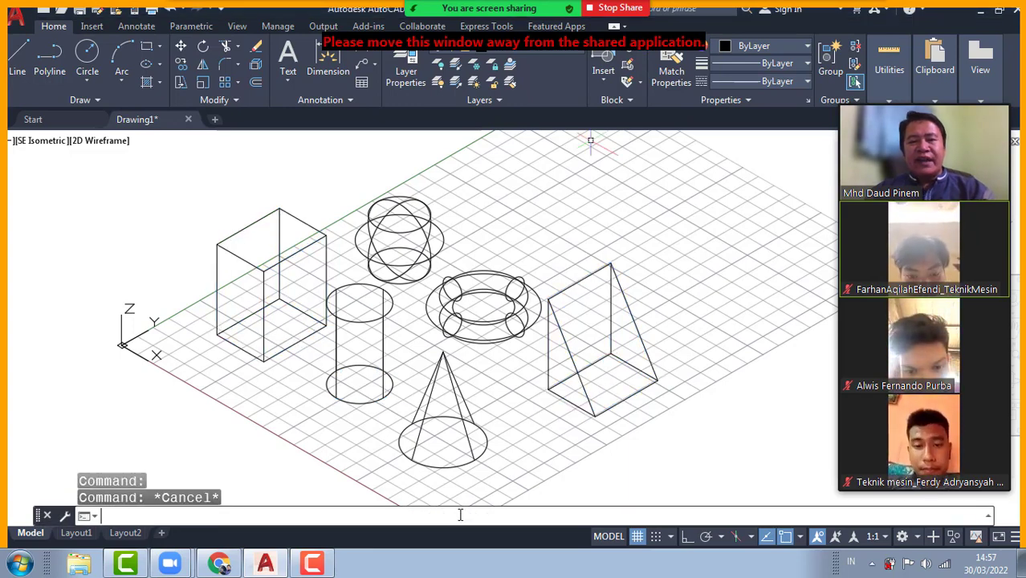
text(HIDE)
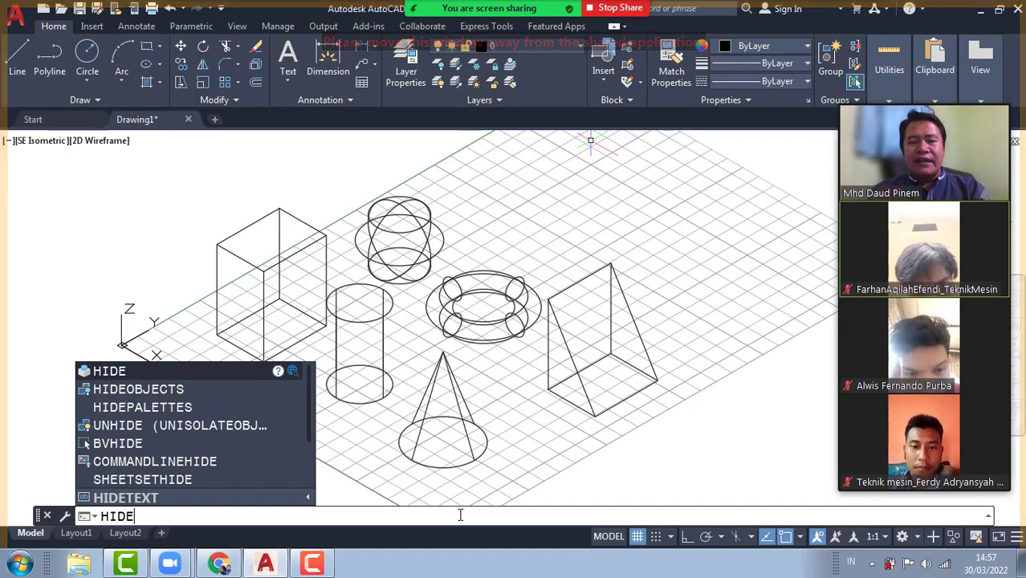
key(Return)
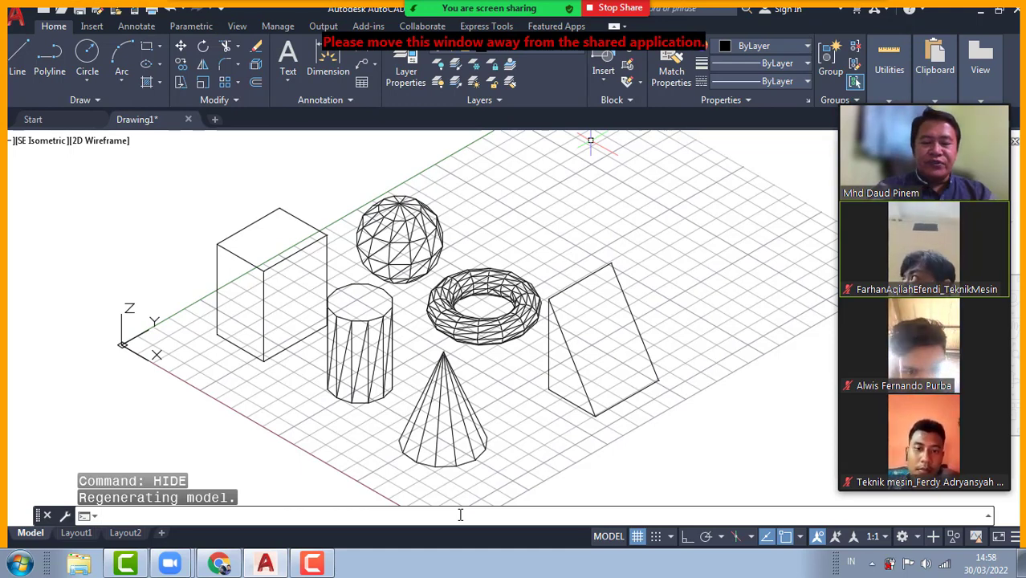
key(F7)
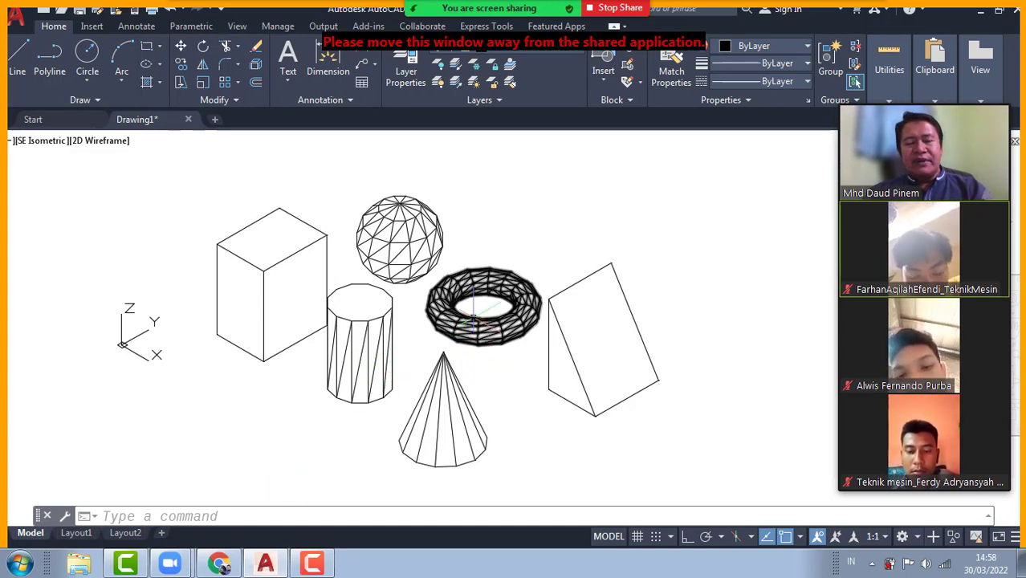
Set the FACETRES variable to 10 and run HIDE again to redraw the curved solids with finer facets.
click(222, 516)
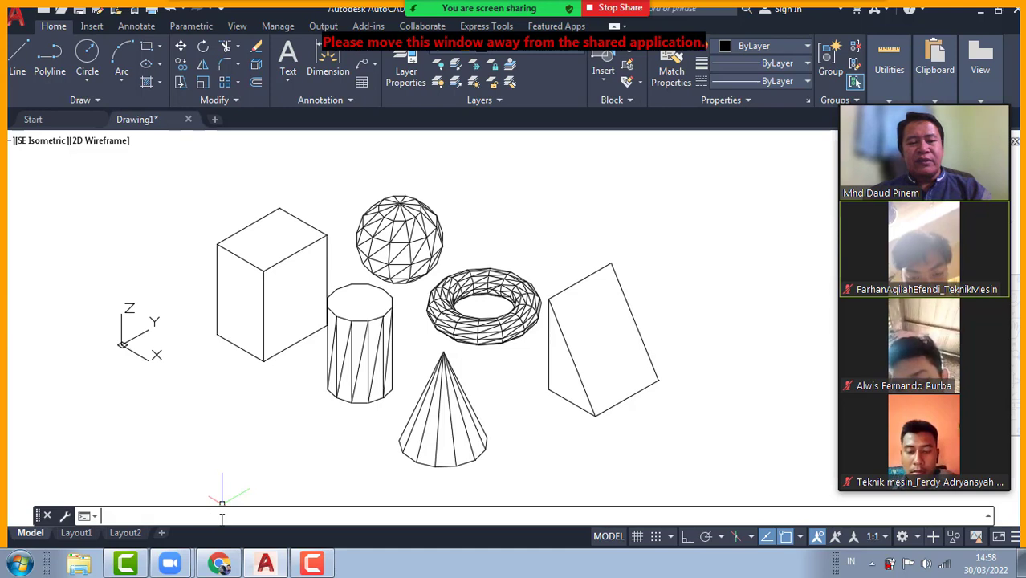
text(FA)
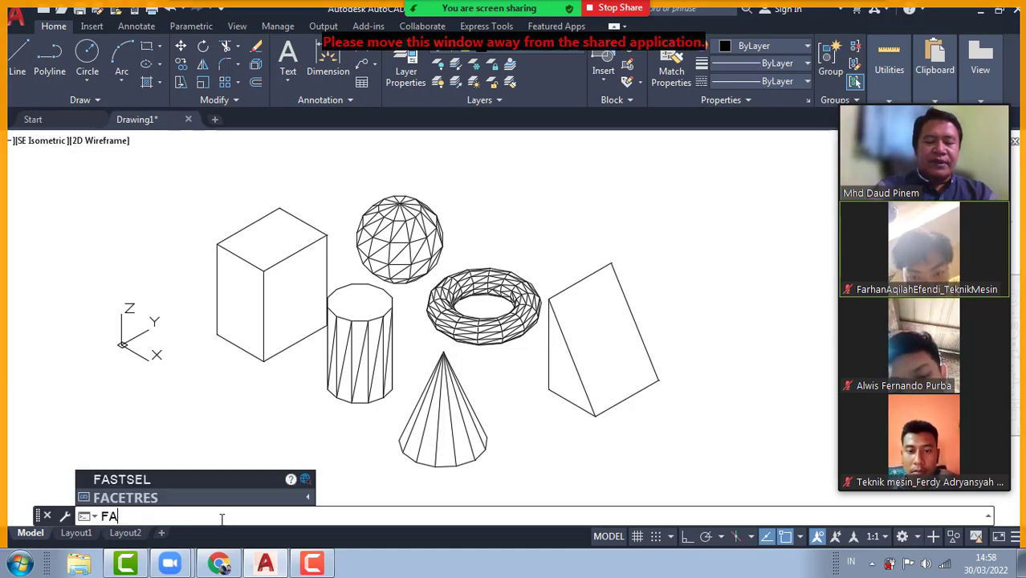
text(CETRES)
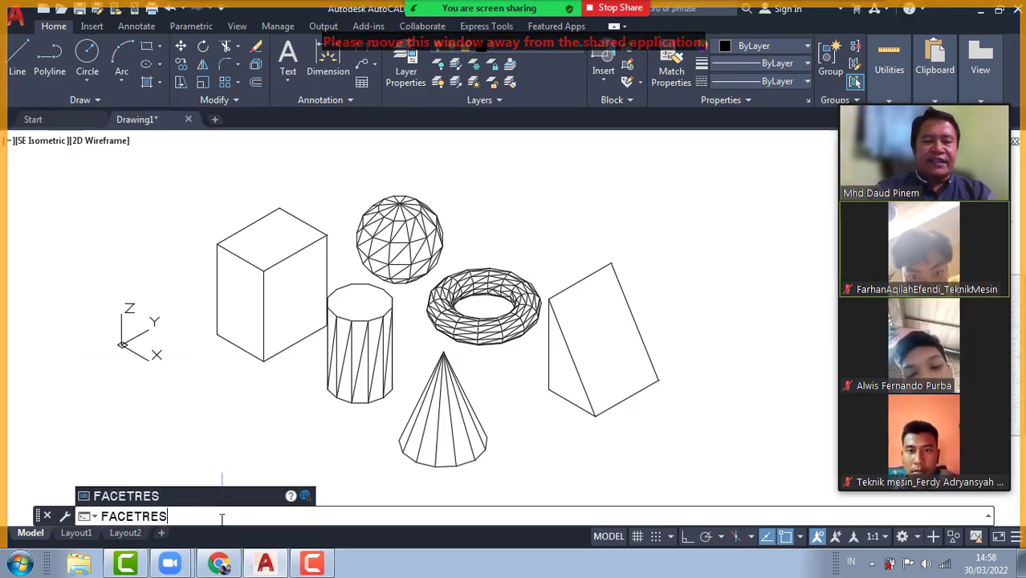
key(Return)
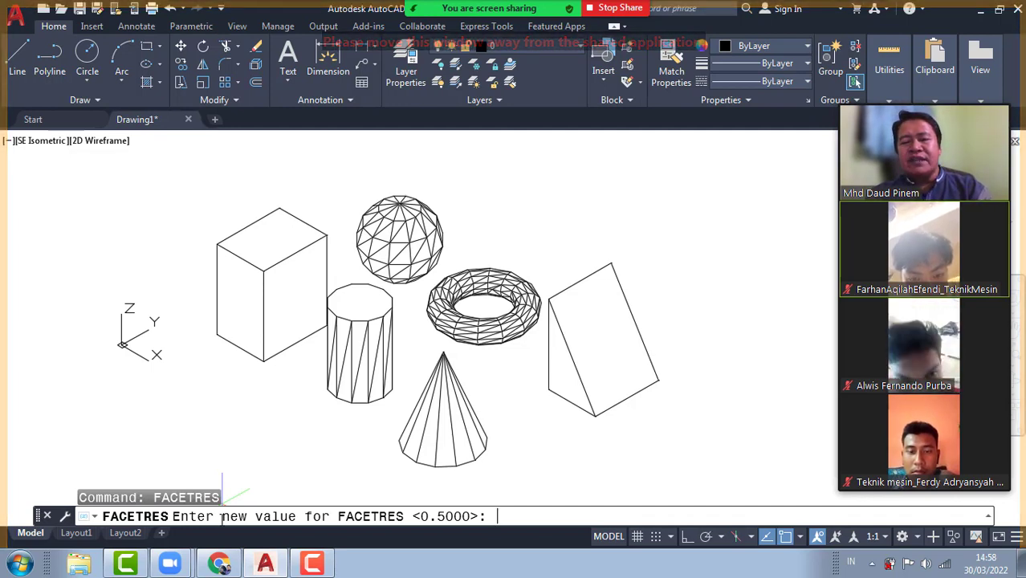
text(10)
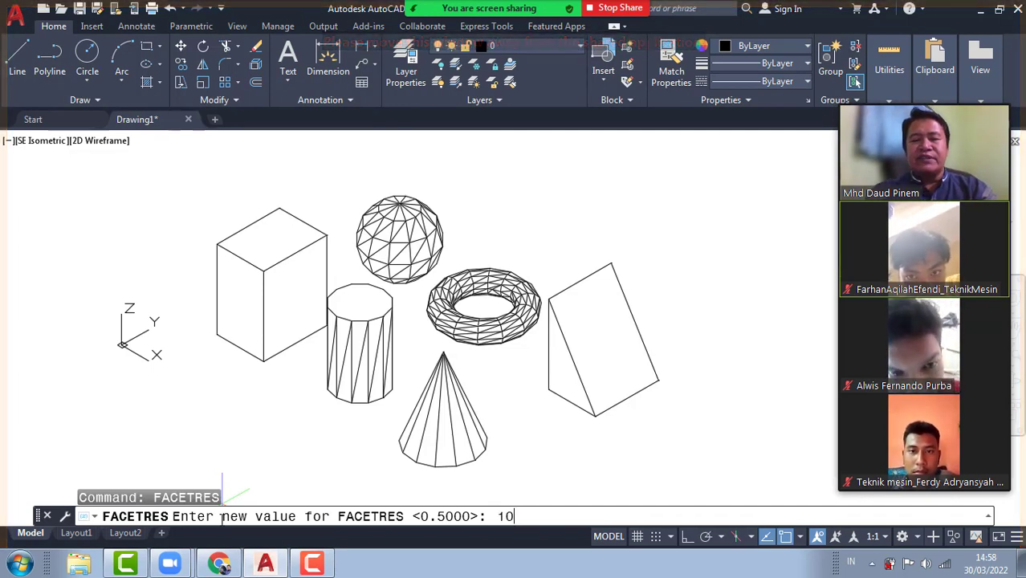
key(Return)
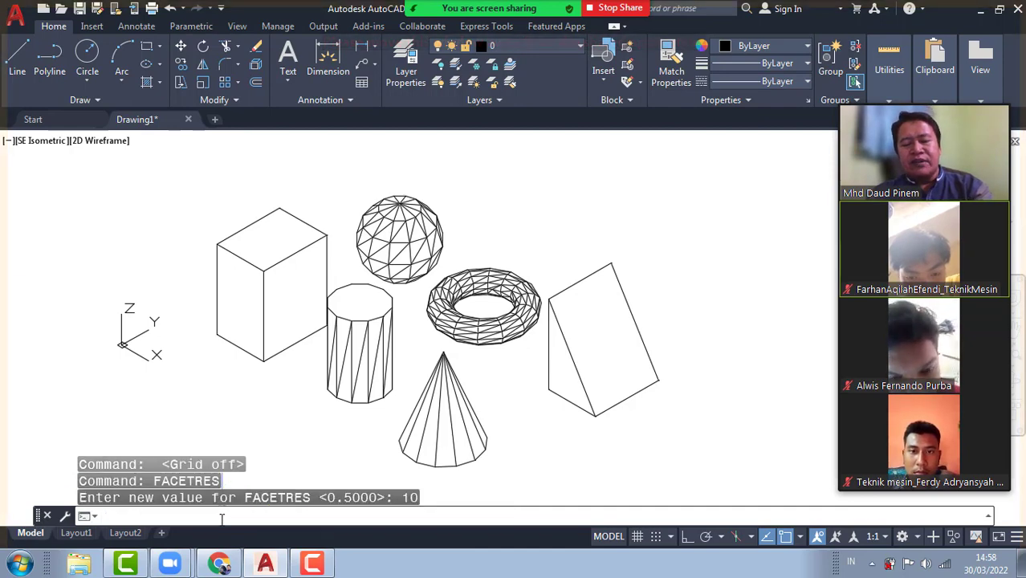
text(HIDE)
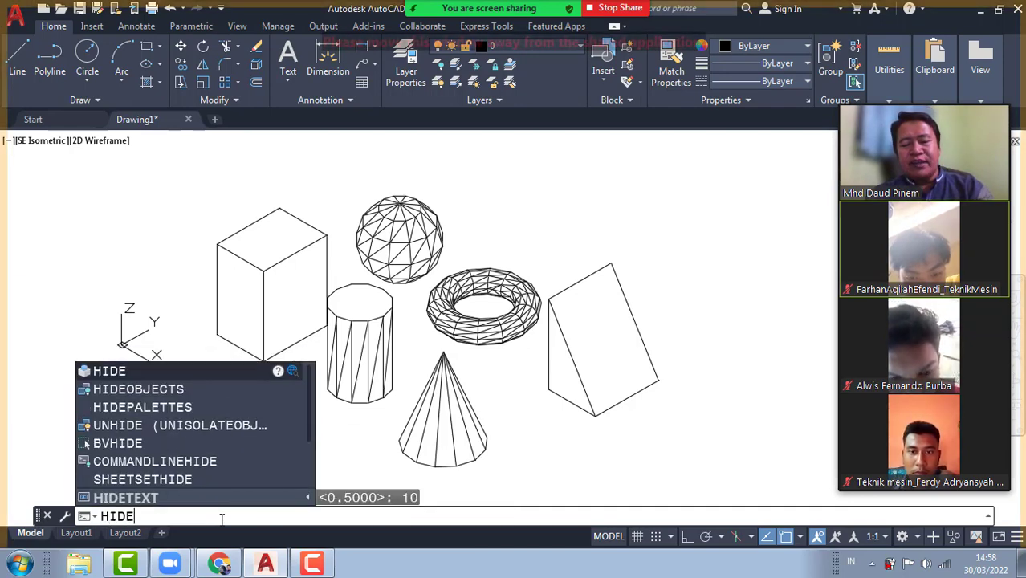
key(Return)
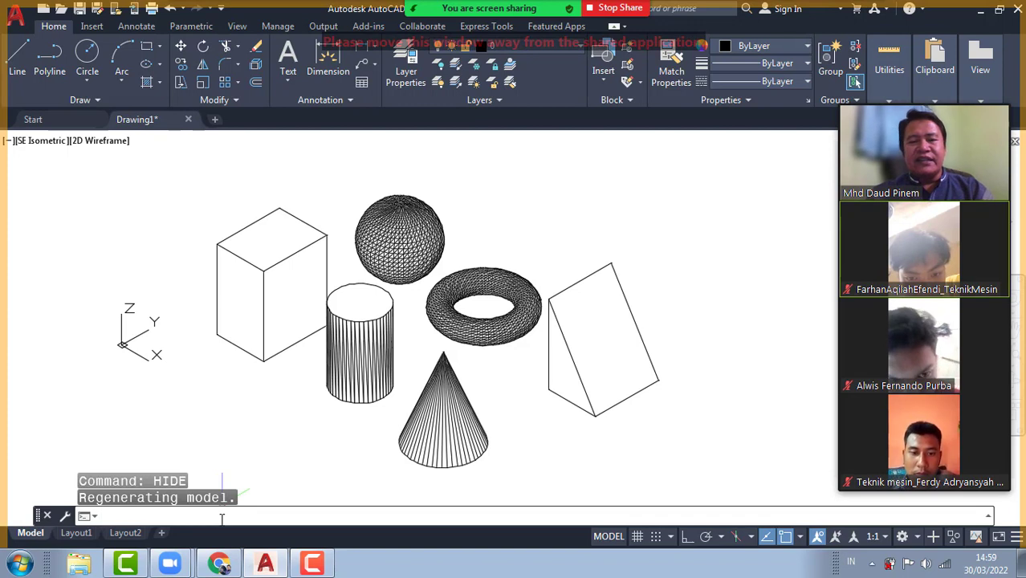
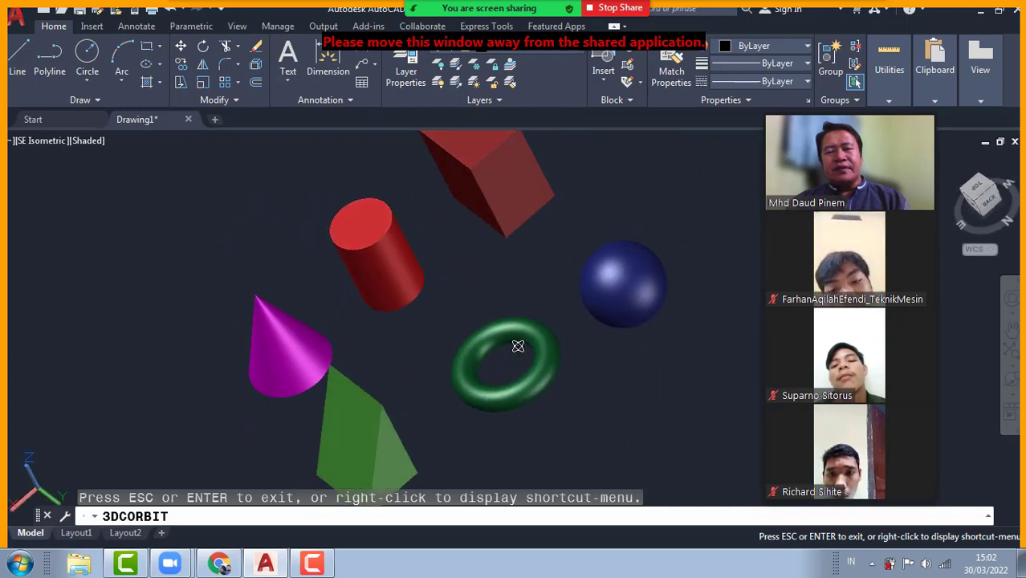
Spin the shaded solids with continuous orbit, exit the command and undo the orbit to restore the SE Isometric view.
drag(486, 344, 470, 341)
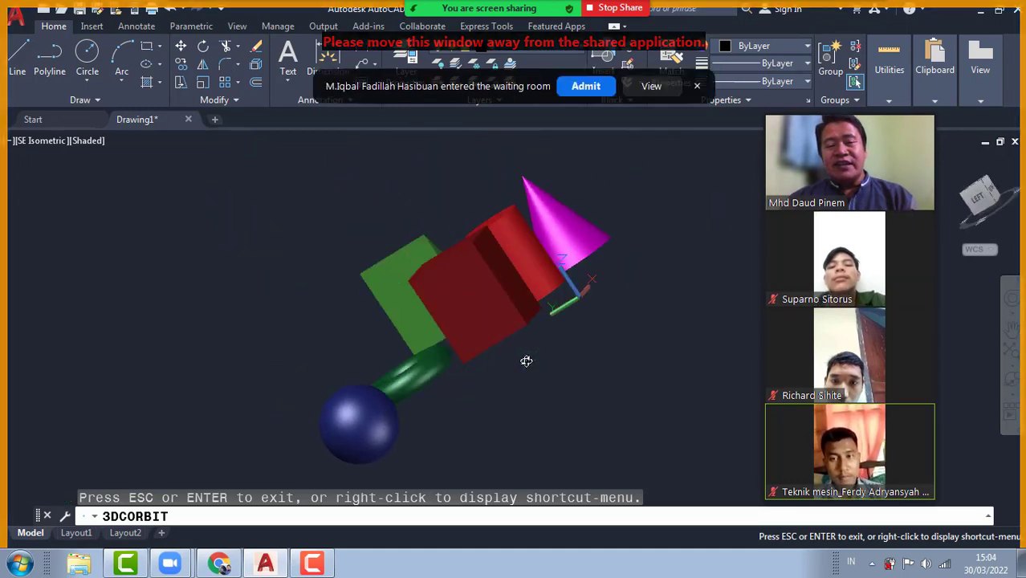
click(595, 87)
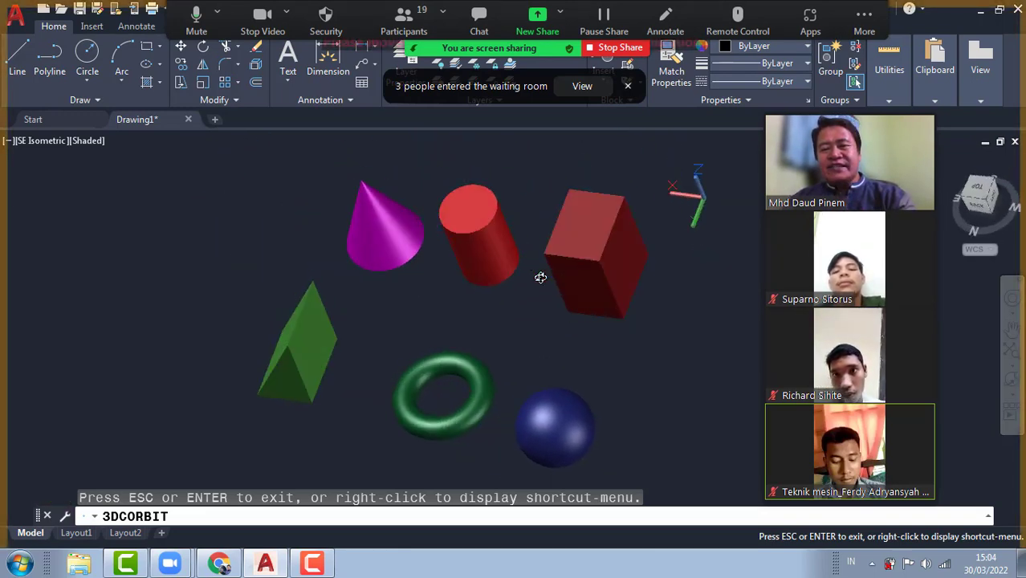
key(Escape)
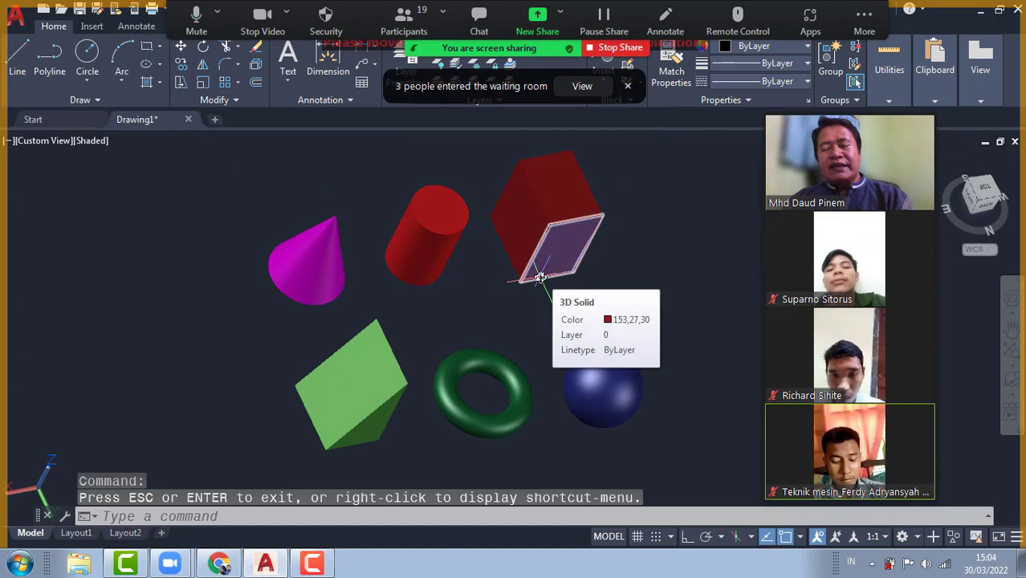
key(ctrl+z)
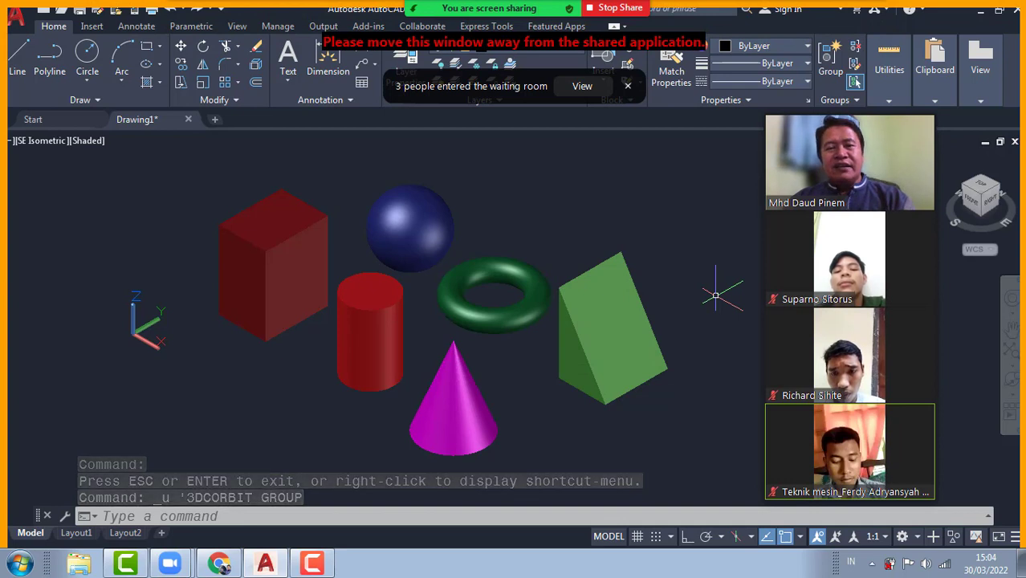
Admit all waiting participants to the Zoom meeting and minimise the participants window.
click(591, 87)
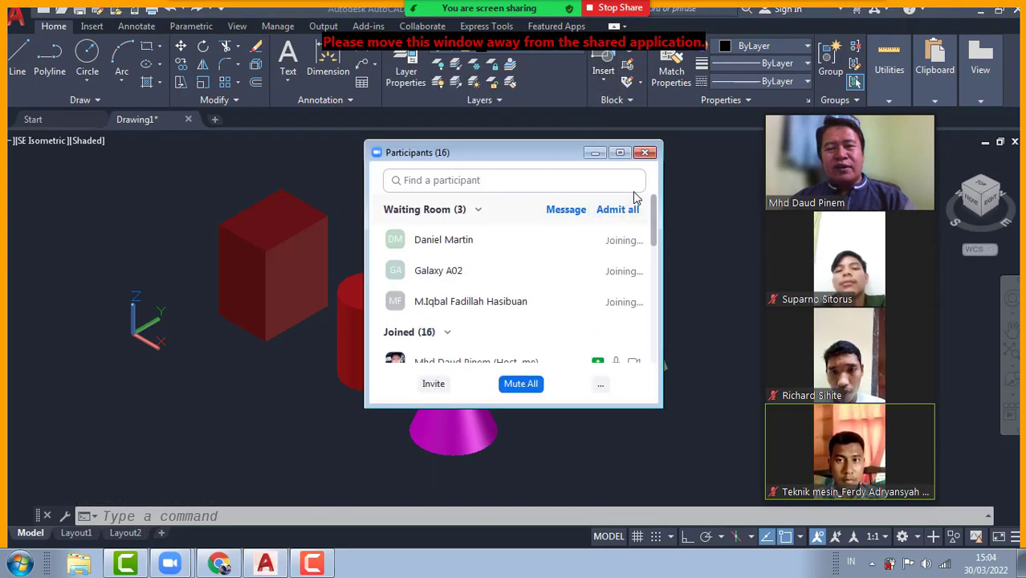
click(592, 153)
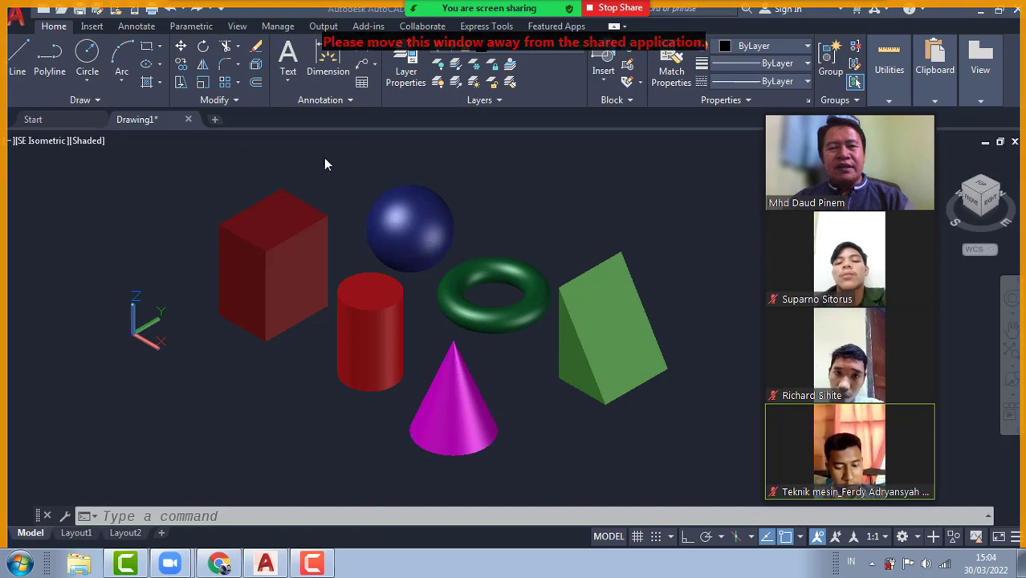
Change the viewport's visual style to 2D Wireframe.
click(88, 140)
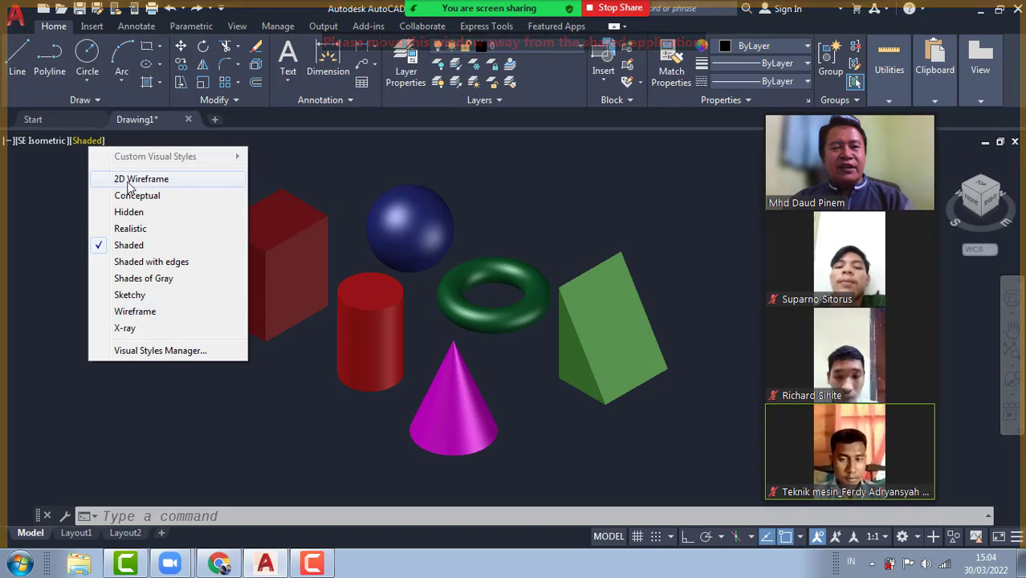
click(128, 182)
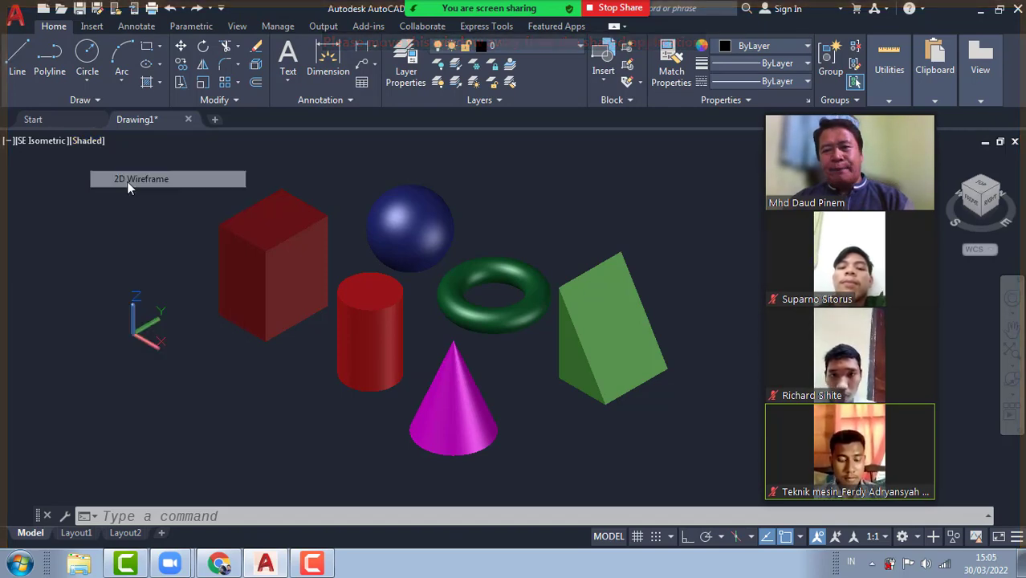
Stop the Zoom screen share and admit the remaining participant from the waiting room.
click(631, 11)
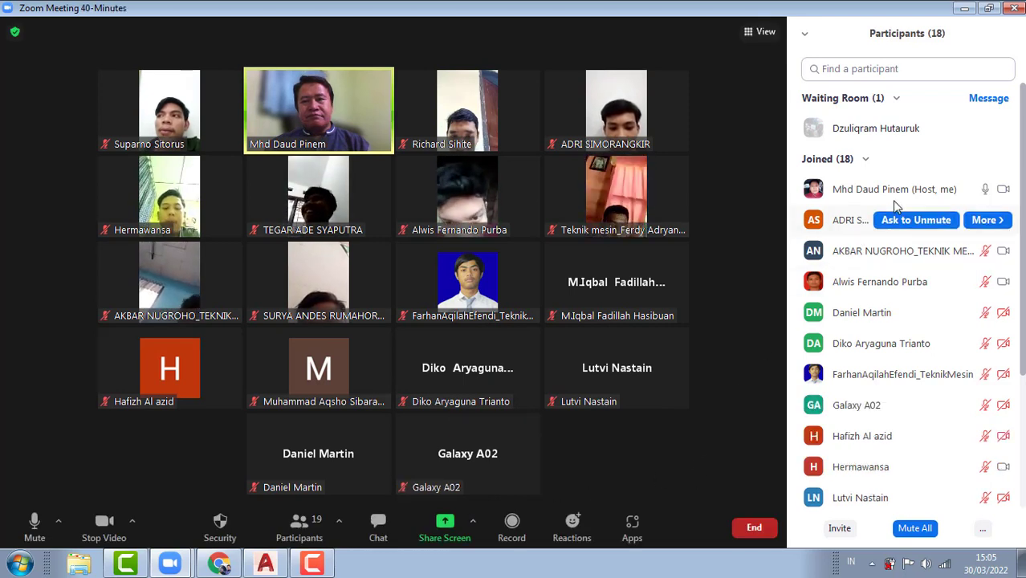
mouse_move(984, 130)
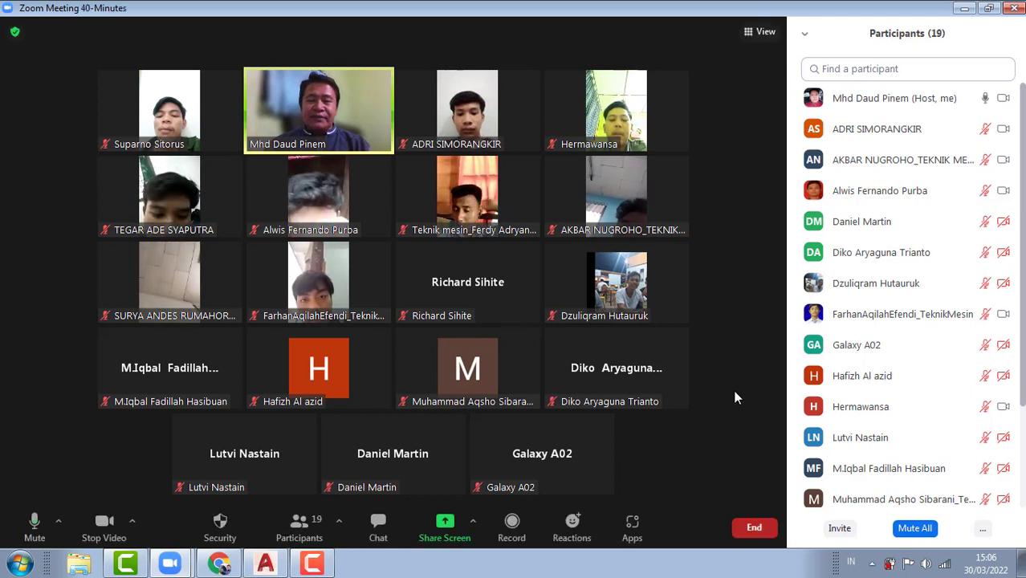
Share the Autodesk AutoCAD 2021 drawing window in the Zoom meeting.
click(445, 524)
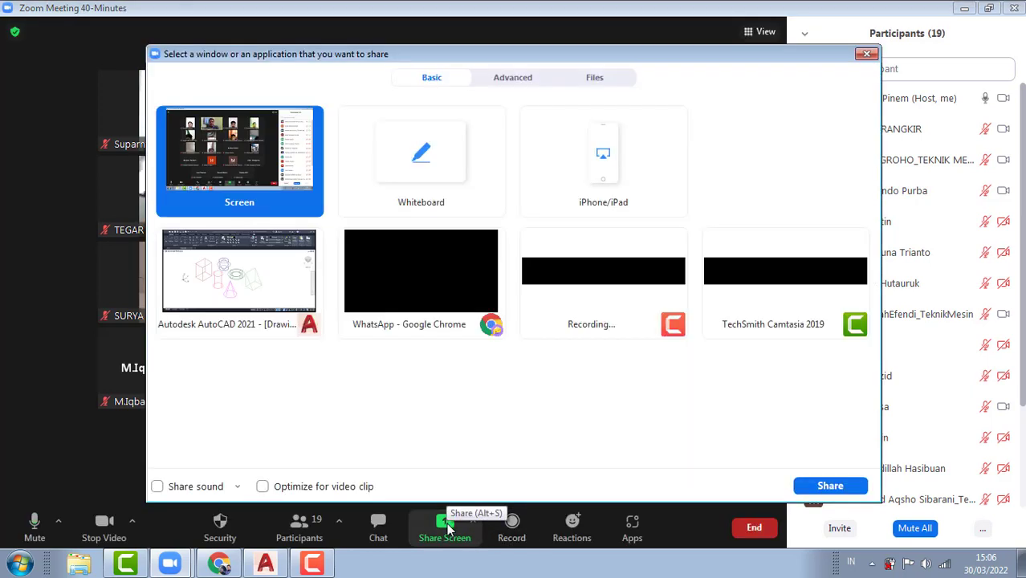
click(247, 291)
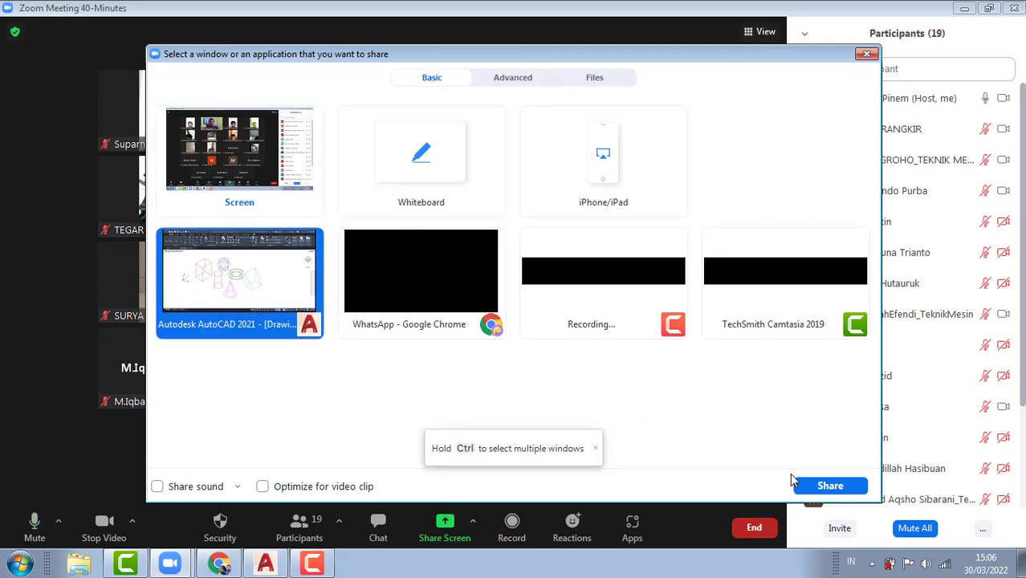
click(800, 483)
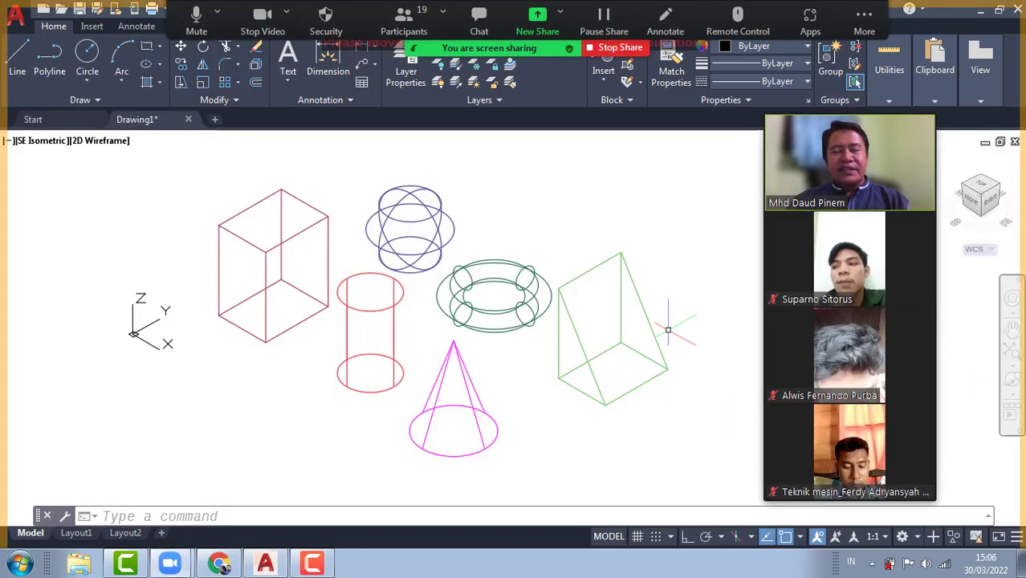
middle_drag(678, 323, 574, 318)
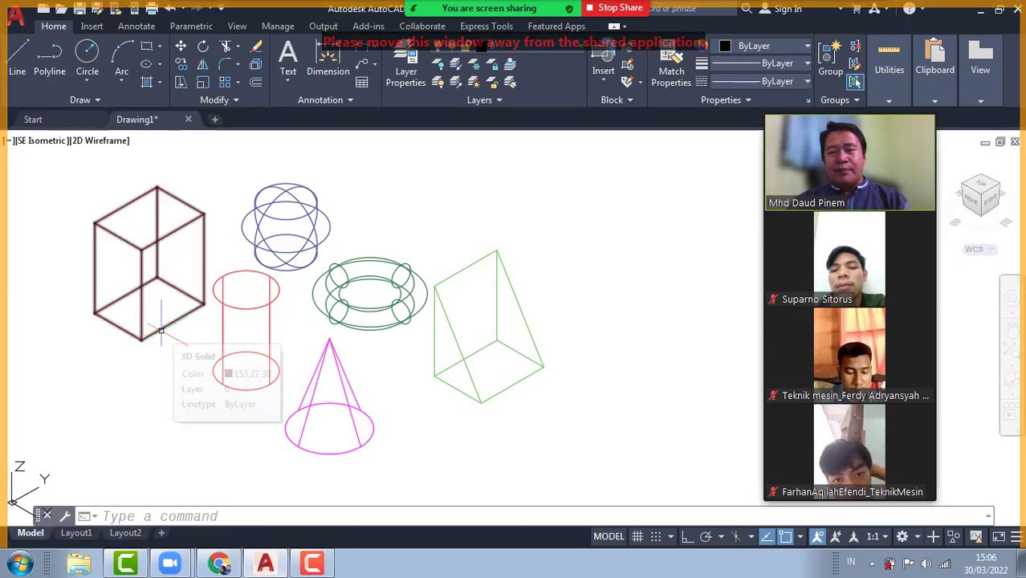
Draw a 35 by 45 rectangle in the empty area beside the green wedge.
middle_drag(629, 306, 289, 307)
click(296, 515)
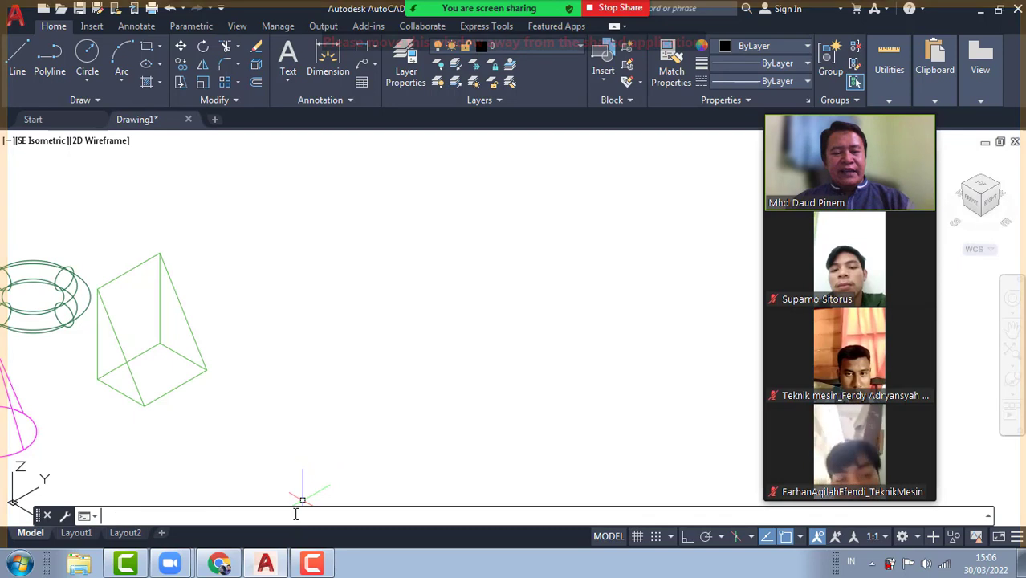
text(REC)
key(Return)
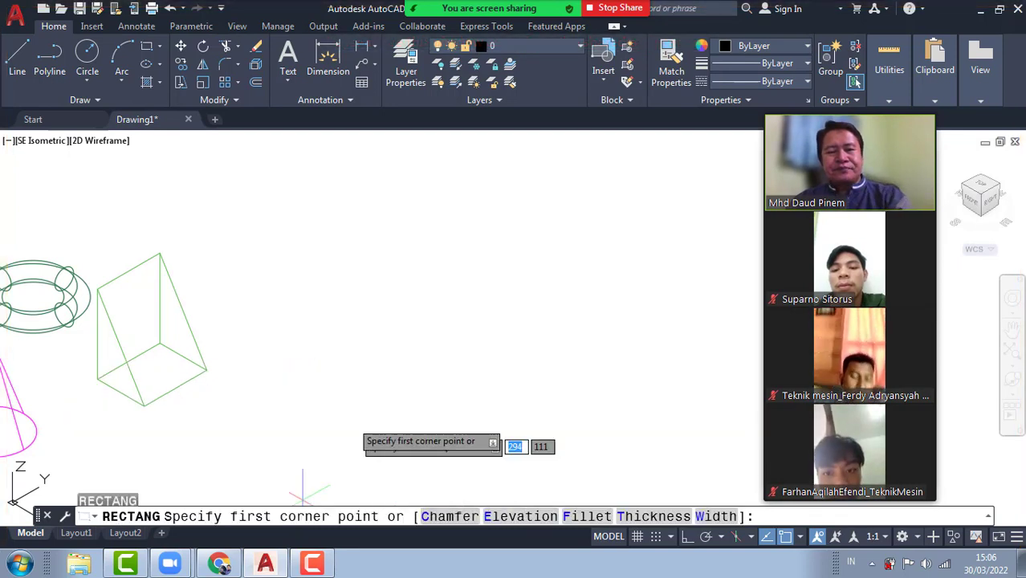
click(324, 371)
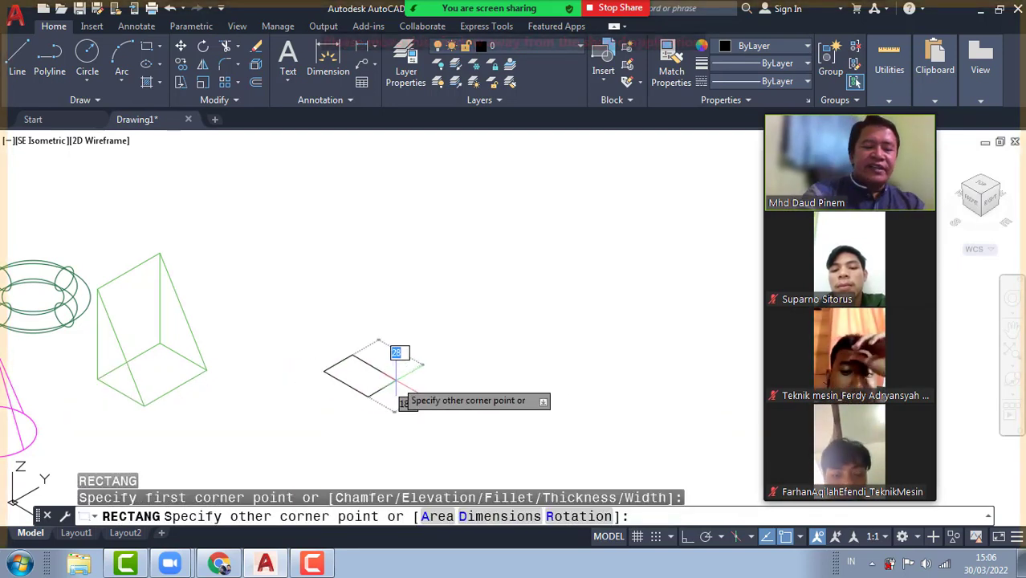
text(@)
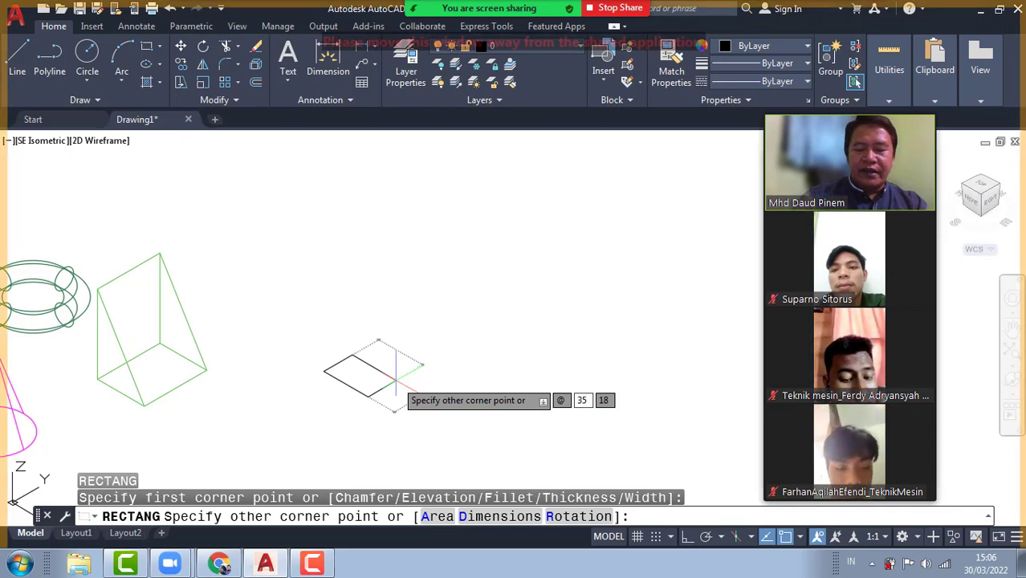
key(Tab)
text(45)
key(Return)
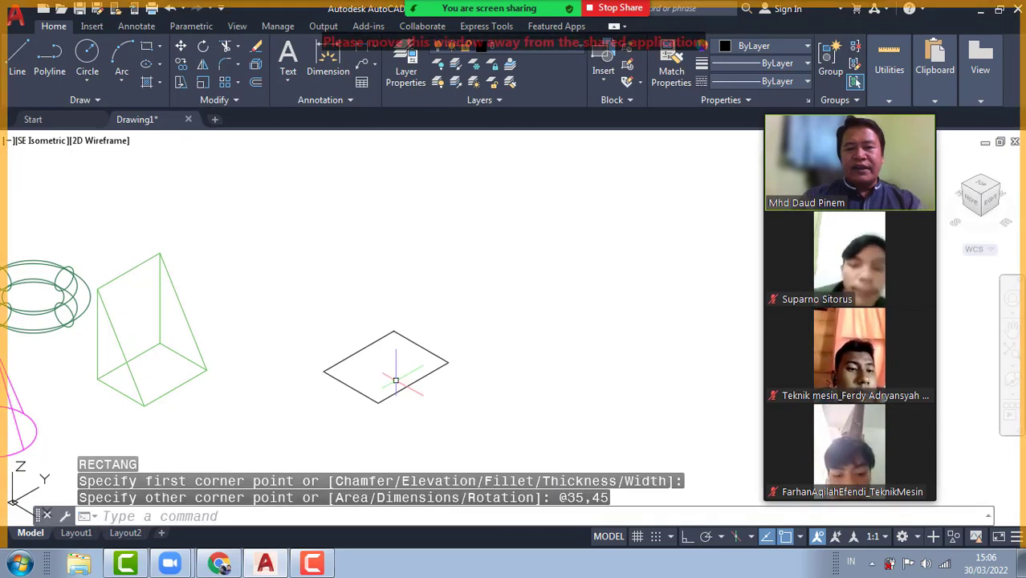
scroll(396, 380, up, 2)
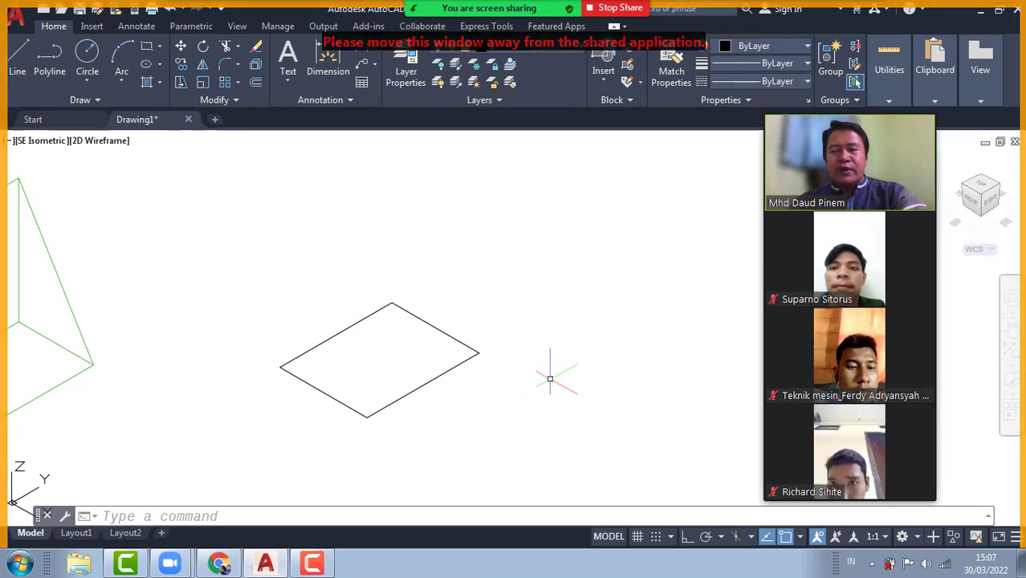
click(236, 517)
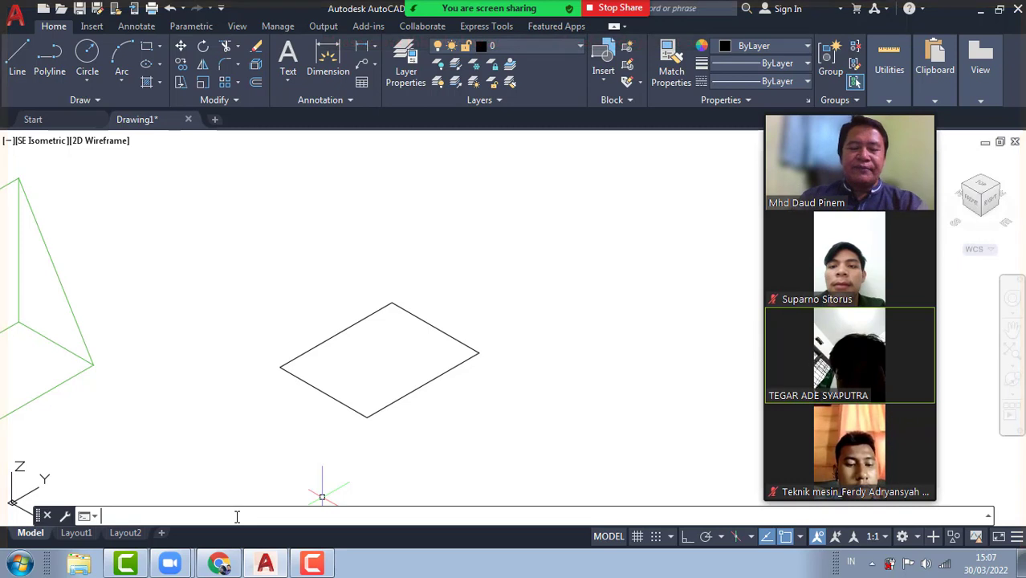
text(EXTRUDE)
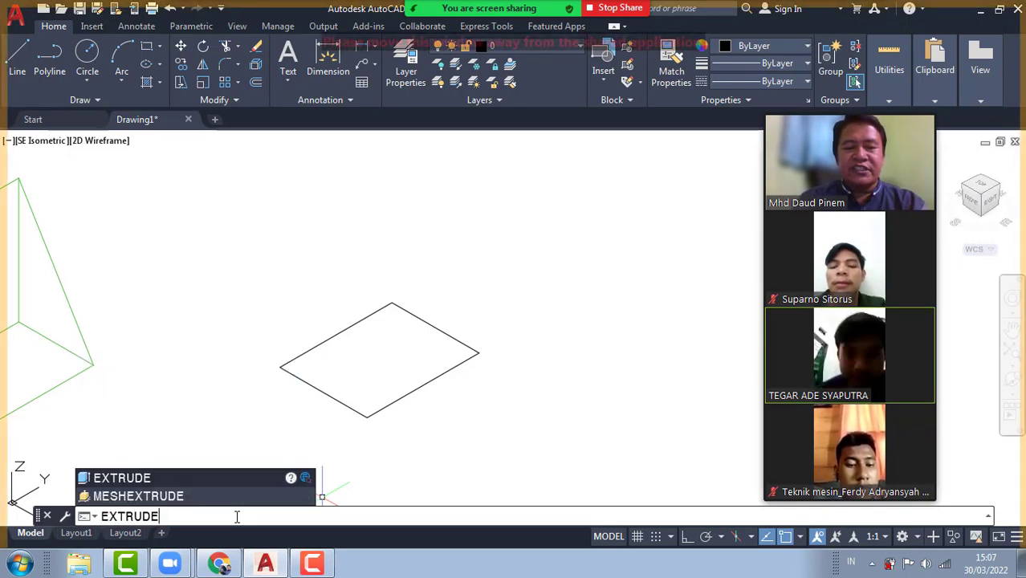
key(Return)
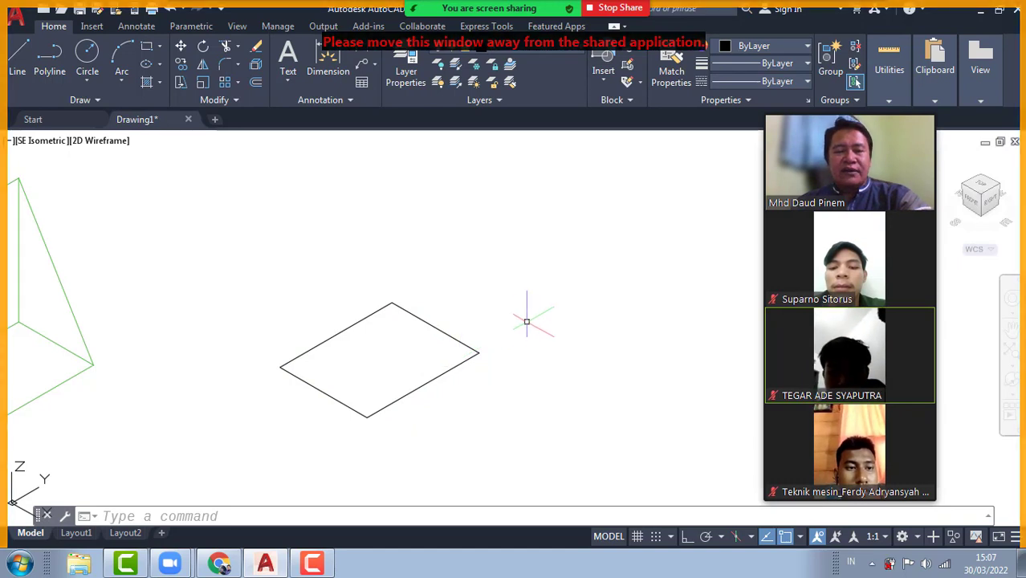
Extrude the 35 by 45 rectangle to a height of 50 and admit the waiting participant to the Zoom meeting.
mouse_move(527, 321)
middle_down()
mouse_move(436, 322)
mouse_move(448, 328)
middle_up()
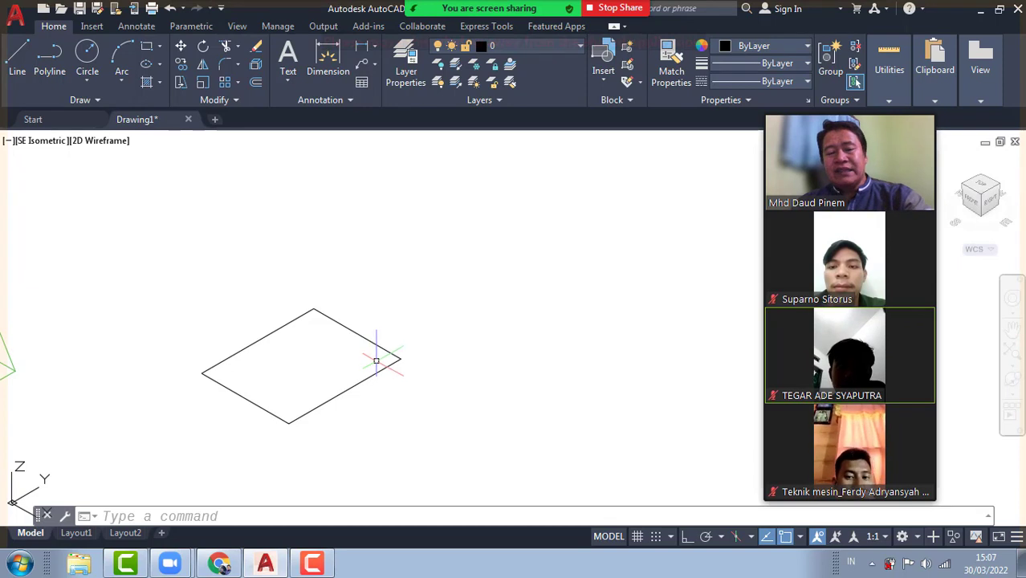
click(178, 516)
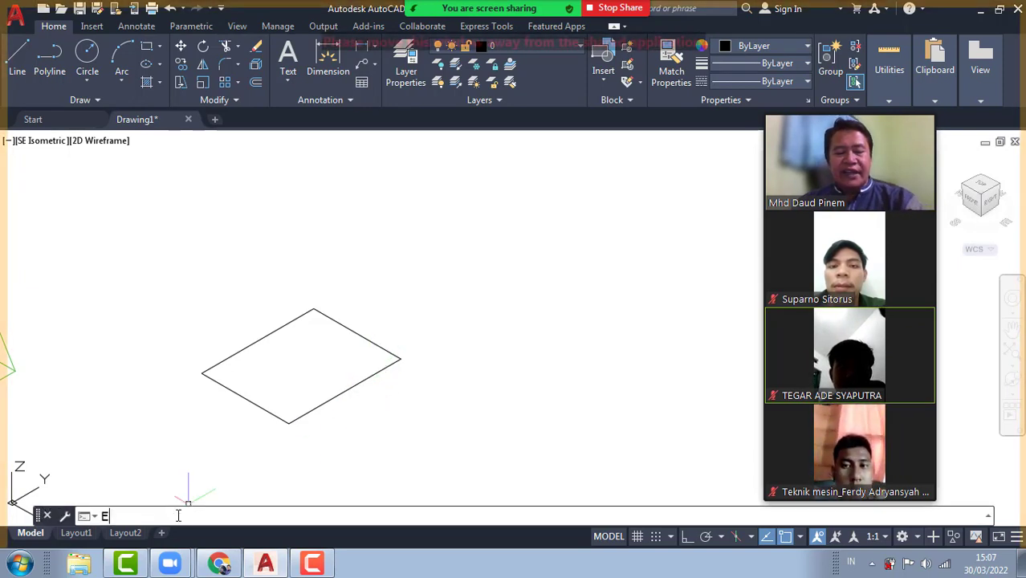
text(EXTRUDE)
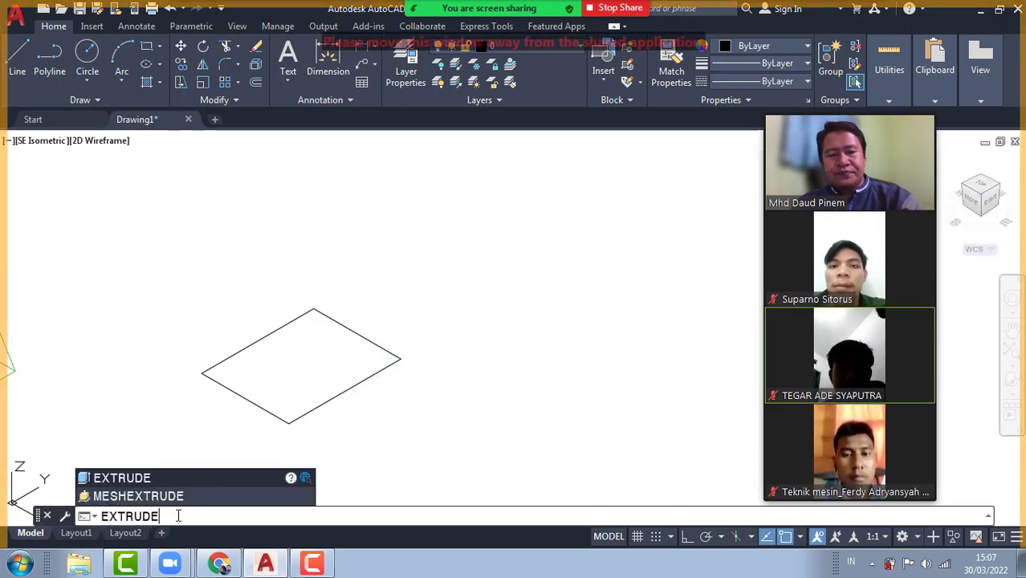
key(Return)
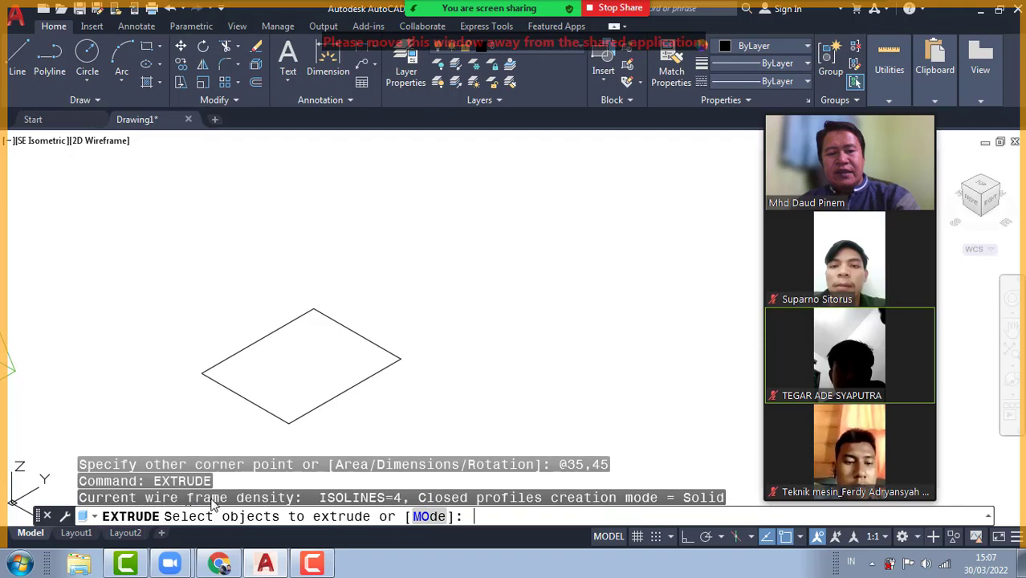
click(254, 401)
key(Return)
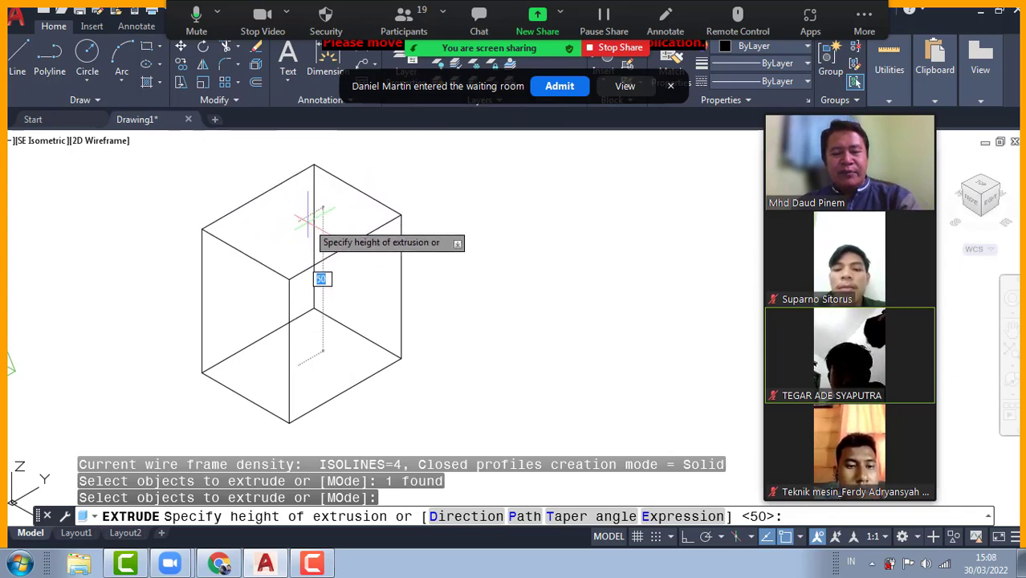
text(50)
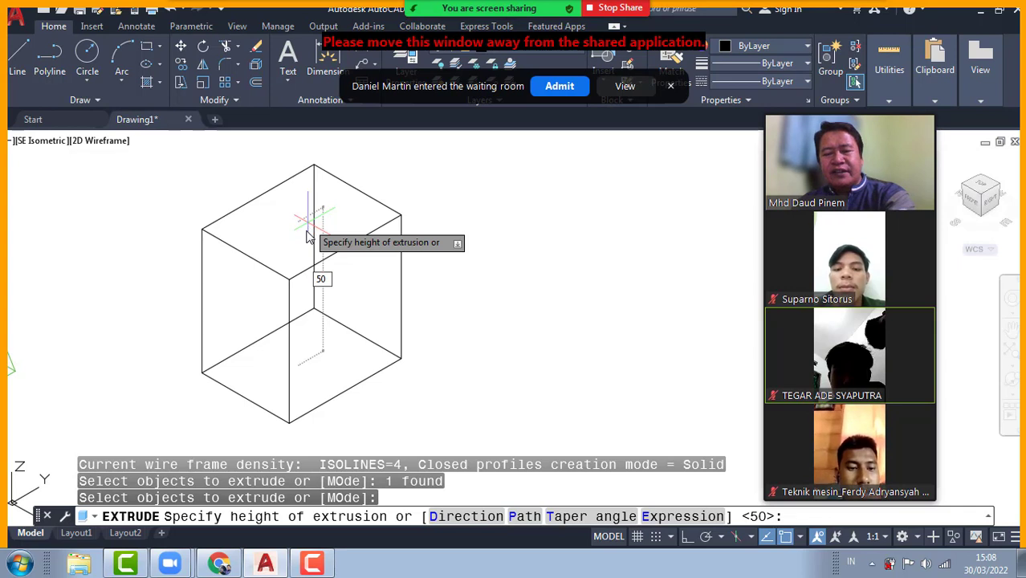
key(Return)
click(560, 86)
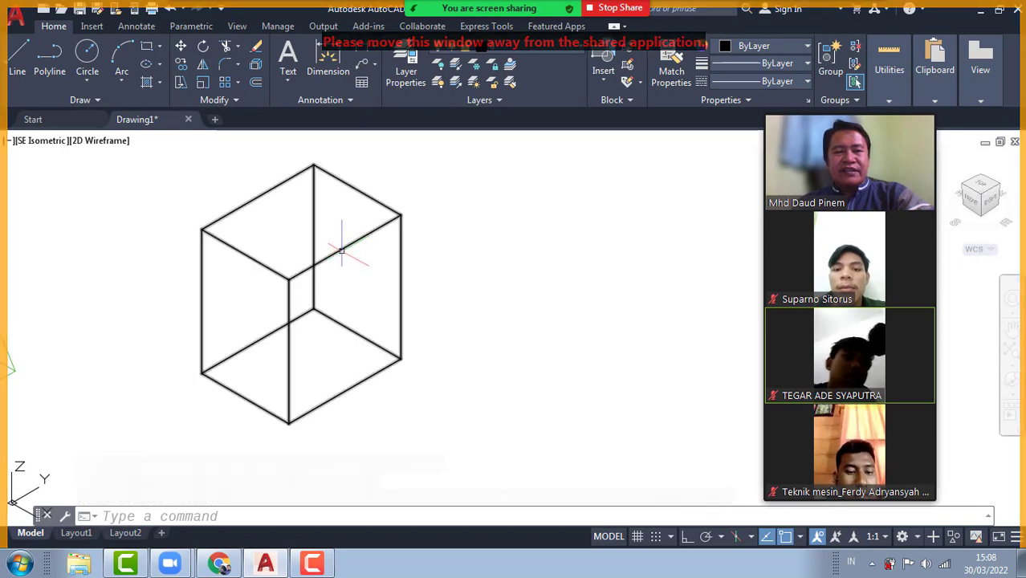
Change the extruded box's colour to orange 205,105,40.
click(341, 251)
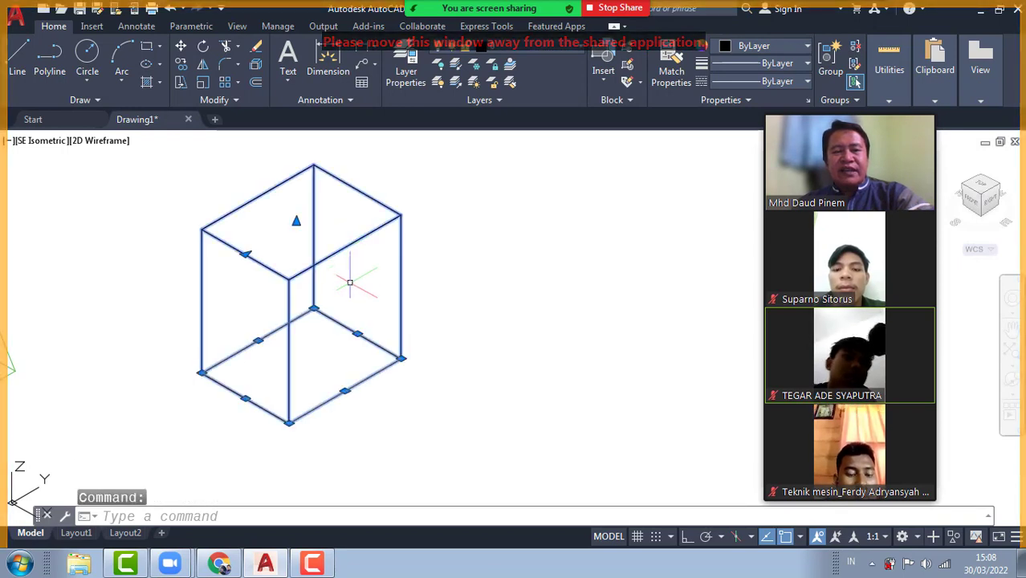
click(796, 48)
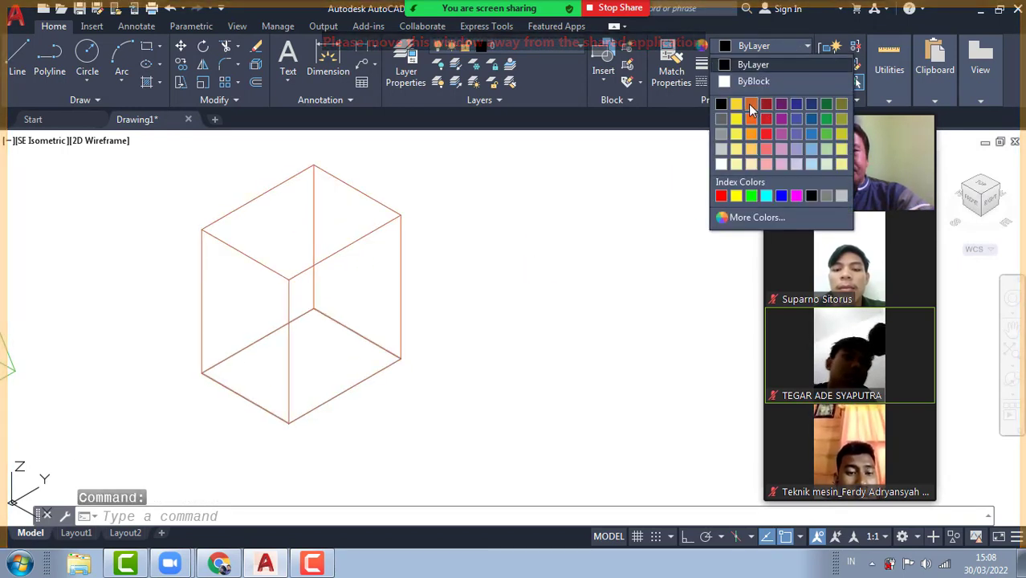
click(751, 105)
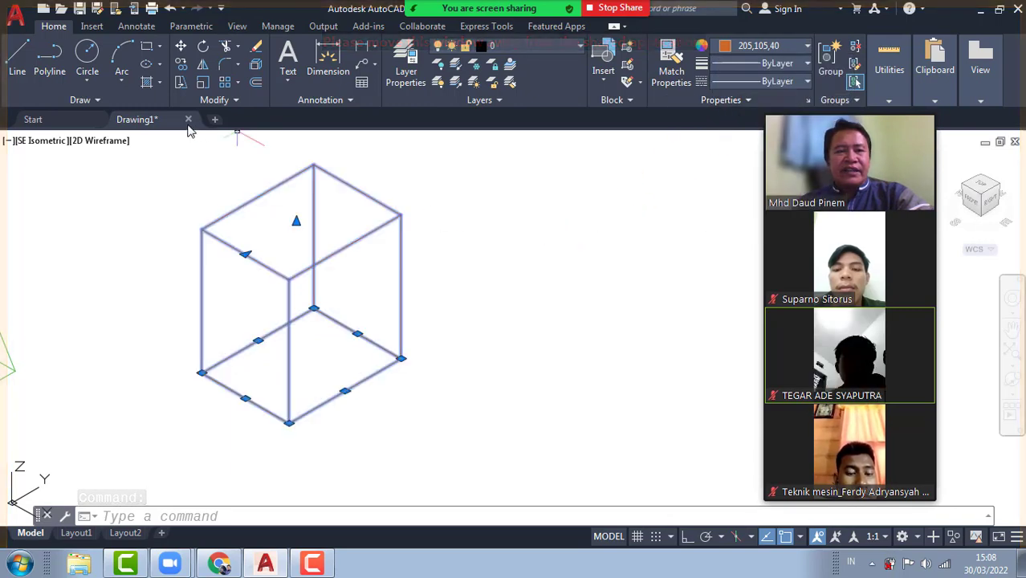
Display the orange box in the Shaded visual style, then return the viewport to 2D Wireframe.
click(104, 140)
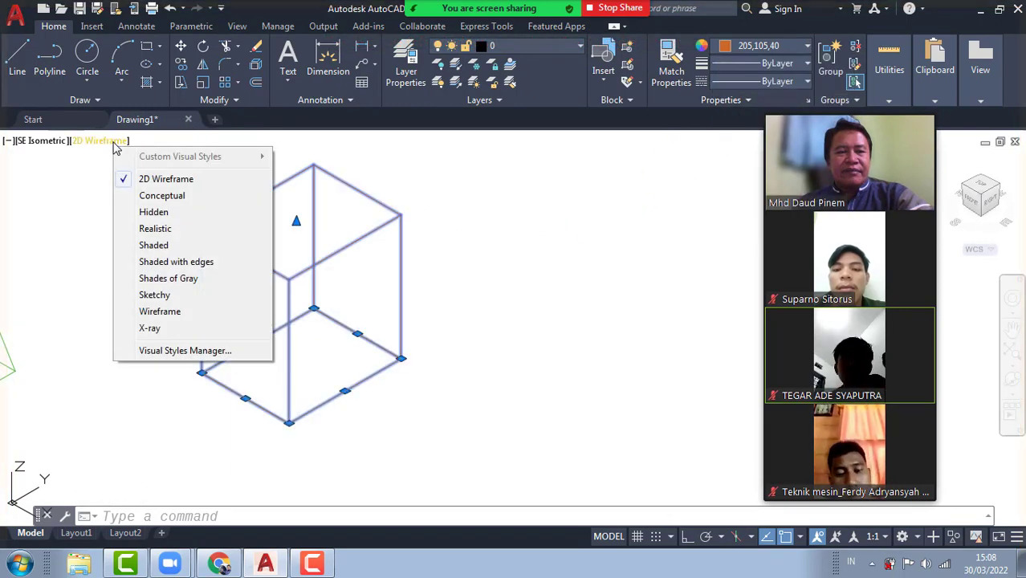
click(153, 245)
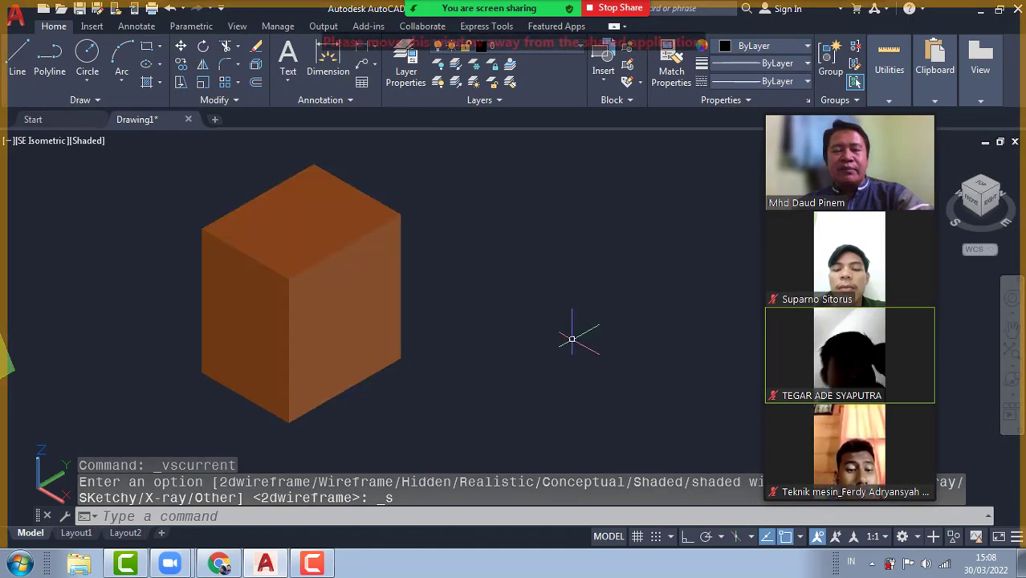
click(85, 140)
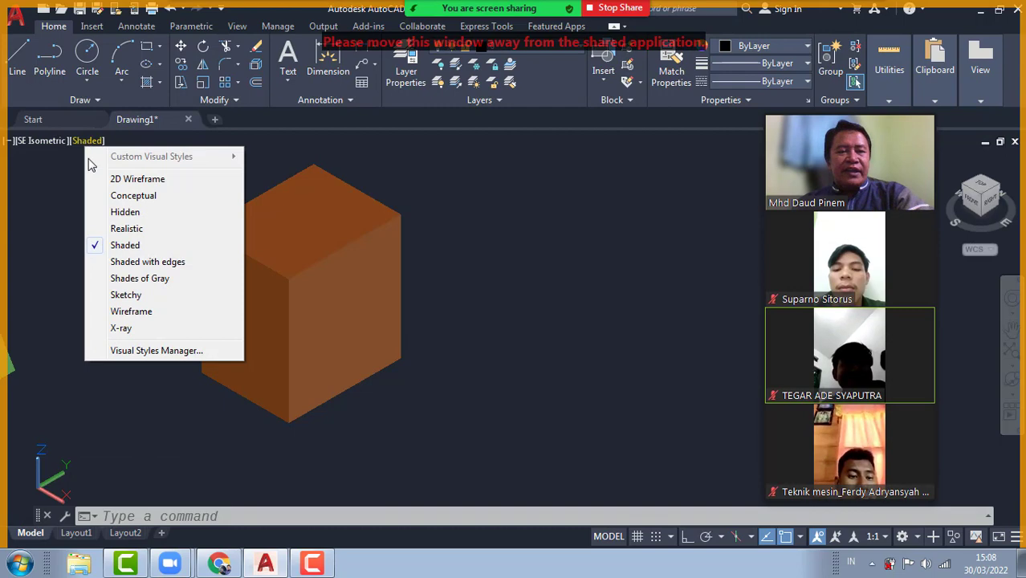
click(128, 179)
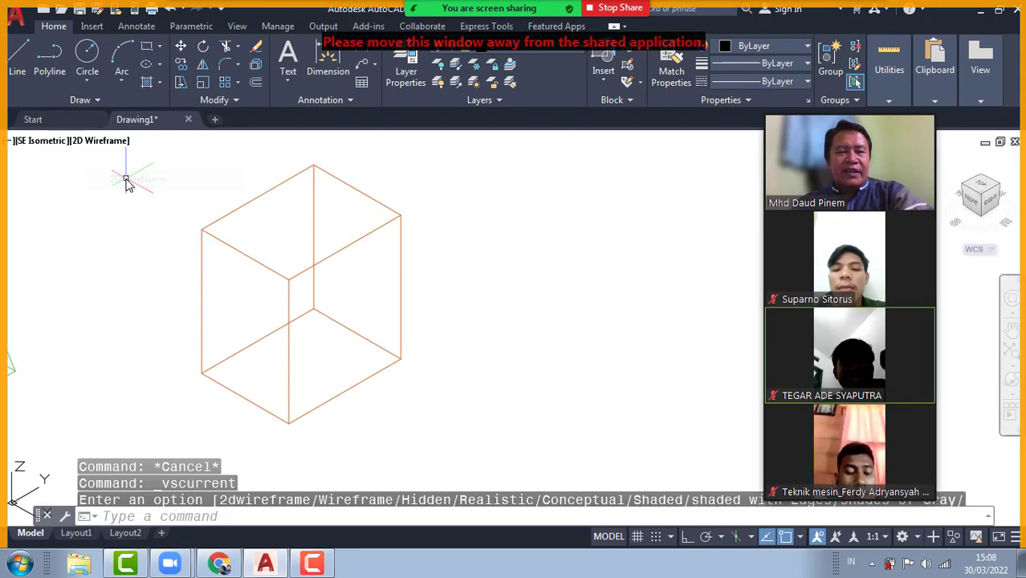
click(207, 519)
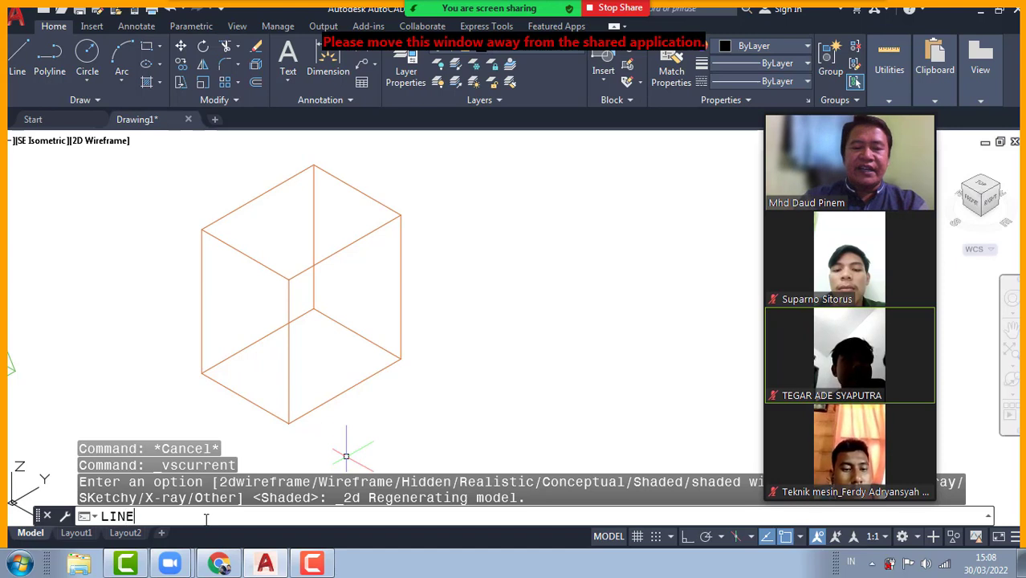
key(Return)
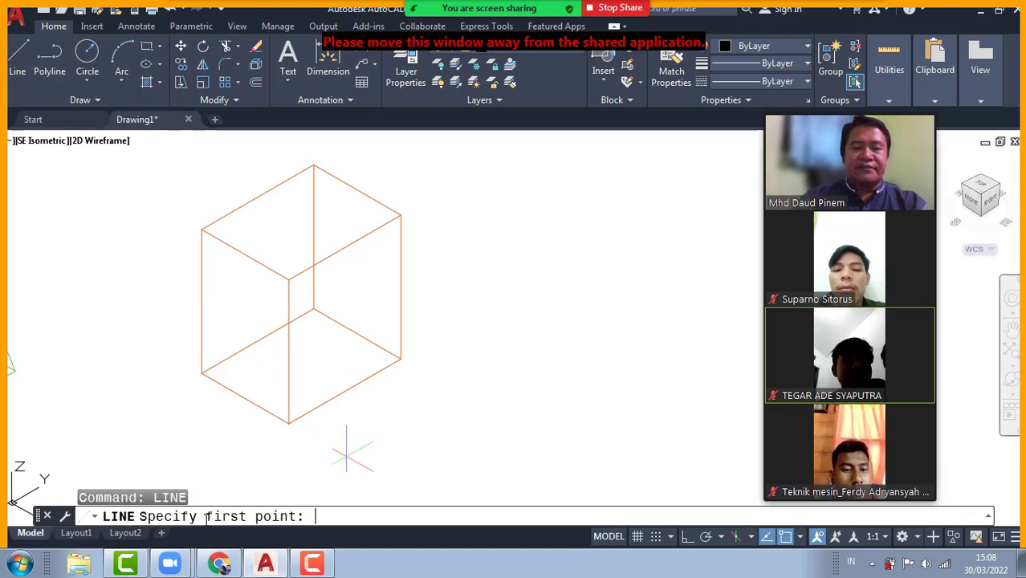
click(513, 406)
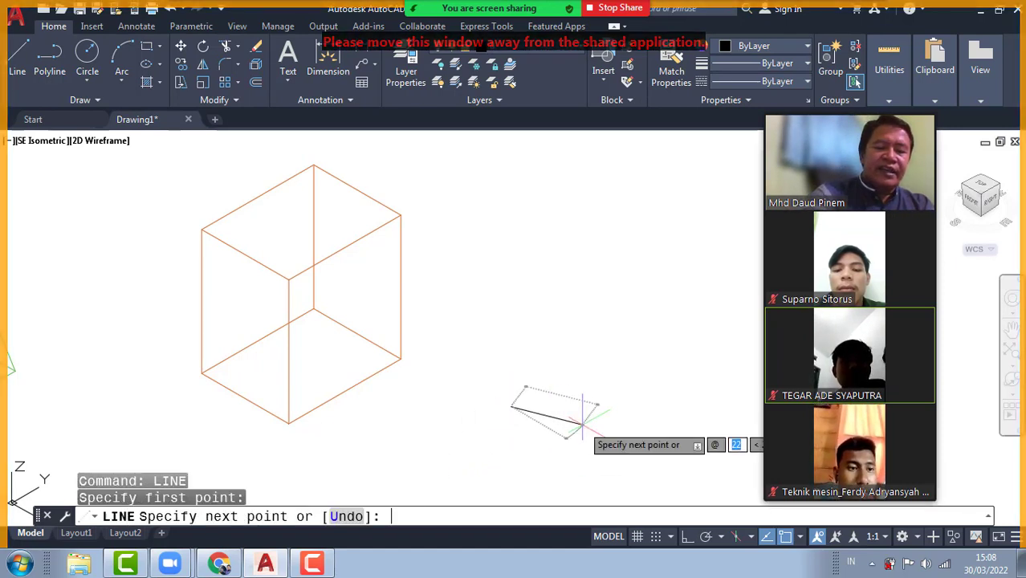
text(@40<0)
key(Return)
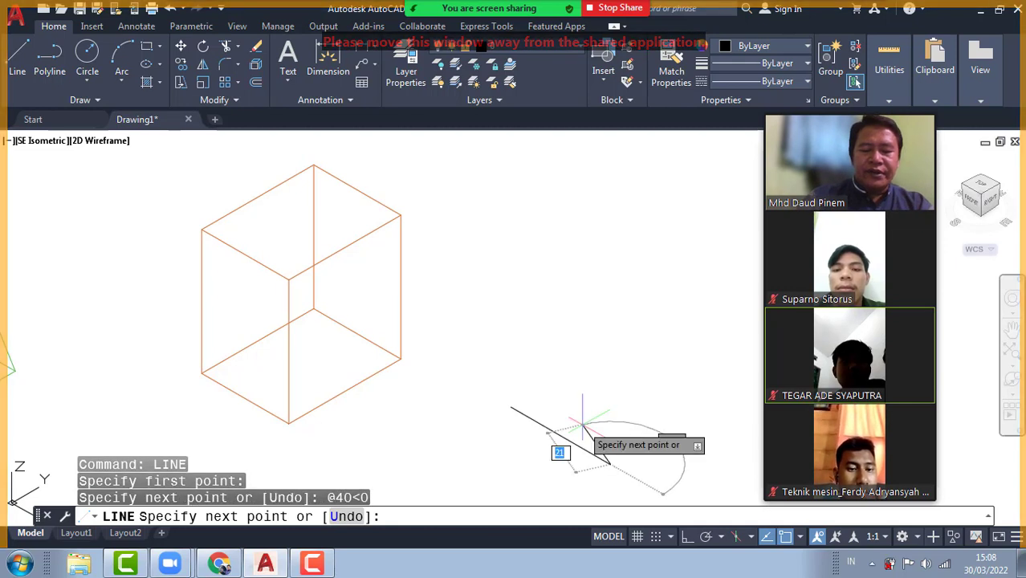
text(@45)
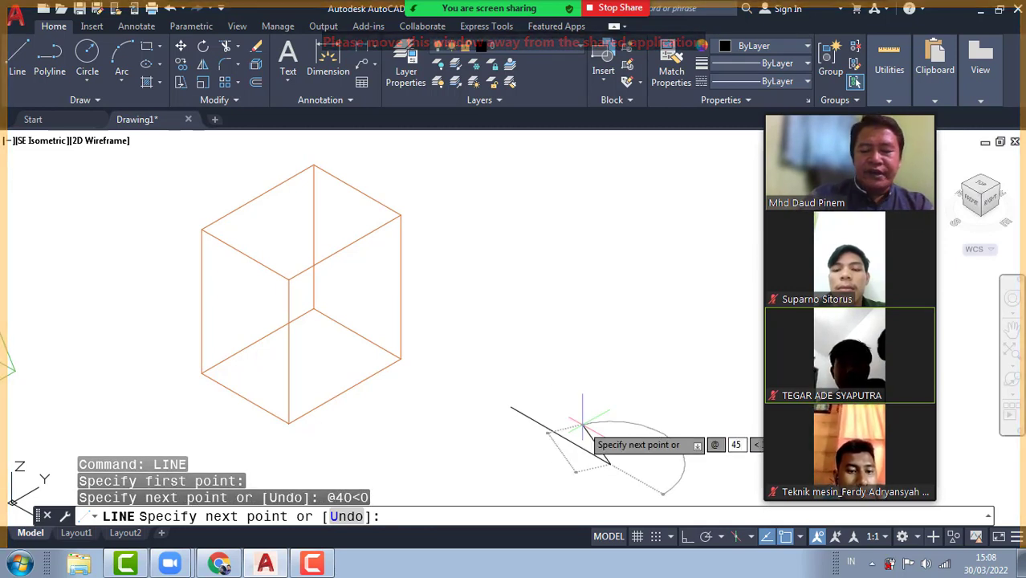
text(<90)
key(Return)
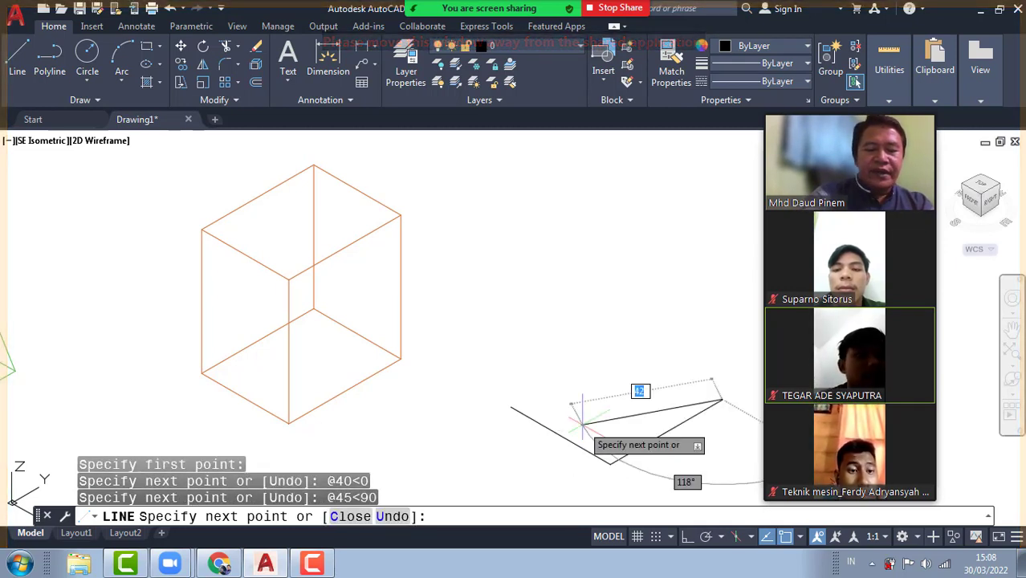
text(@40)
key(Tab)
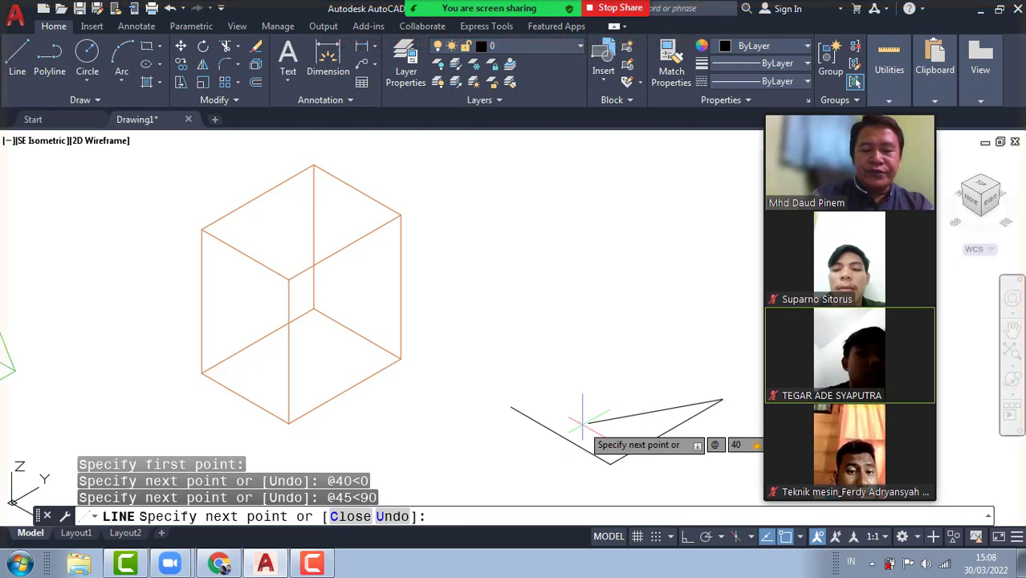
text(180)
key(Return)
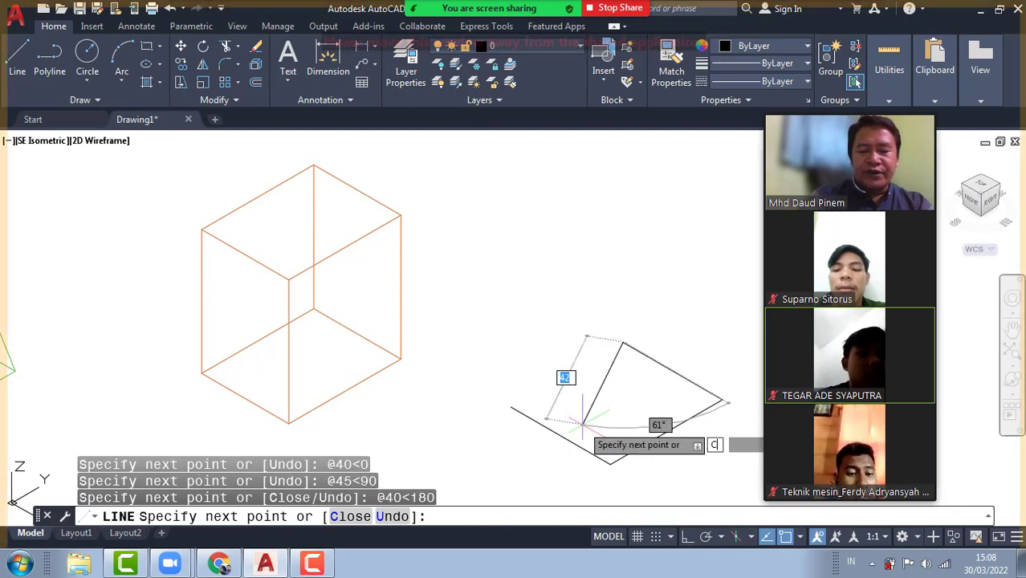
text(c)
key(Return)
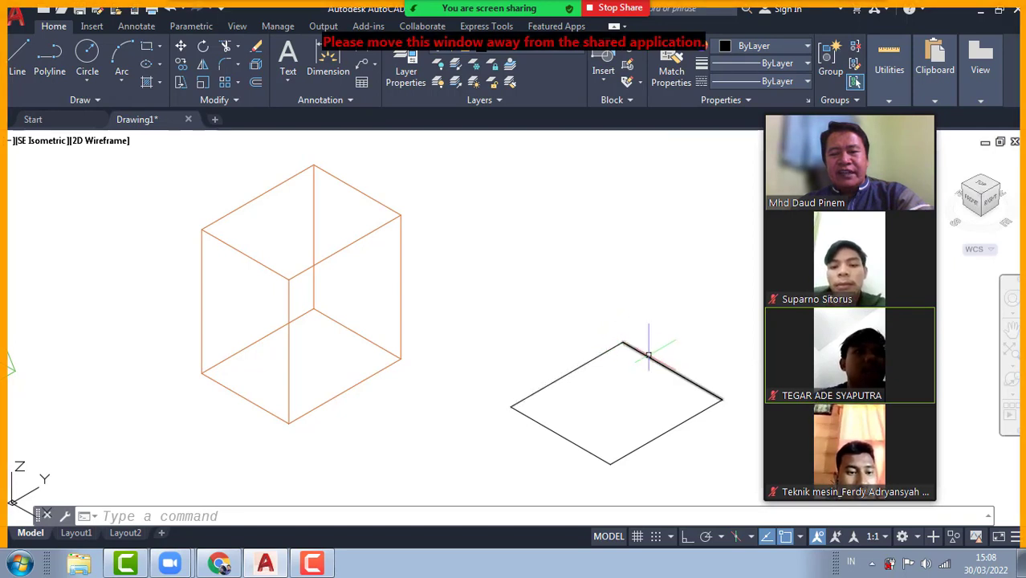
mouse_move(653, 358)
middle_down()
mouse_move(646, 338)
mouse_move(570, 336)
middle_up()
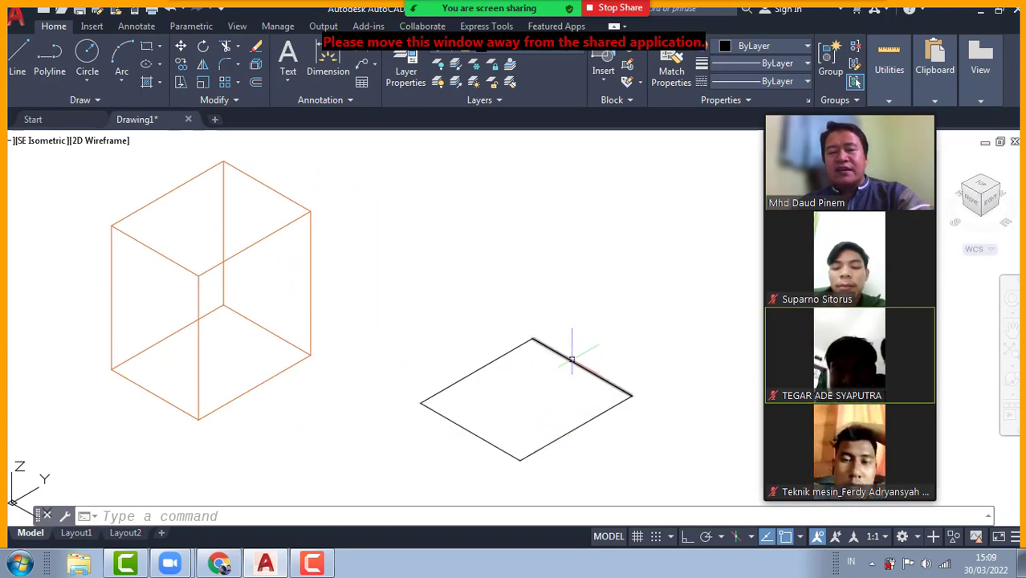
mouse_move(569, 359)
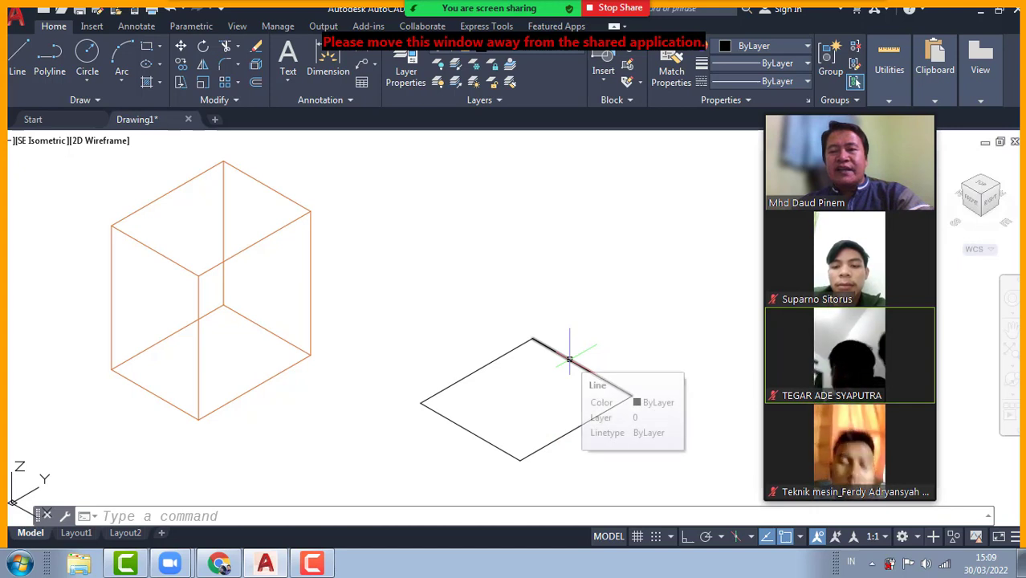
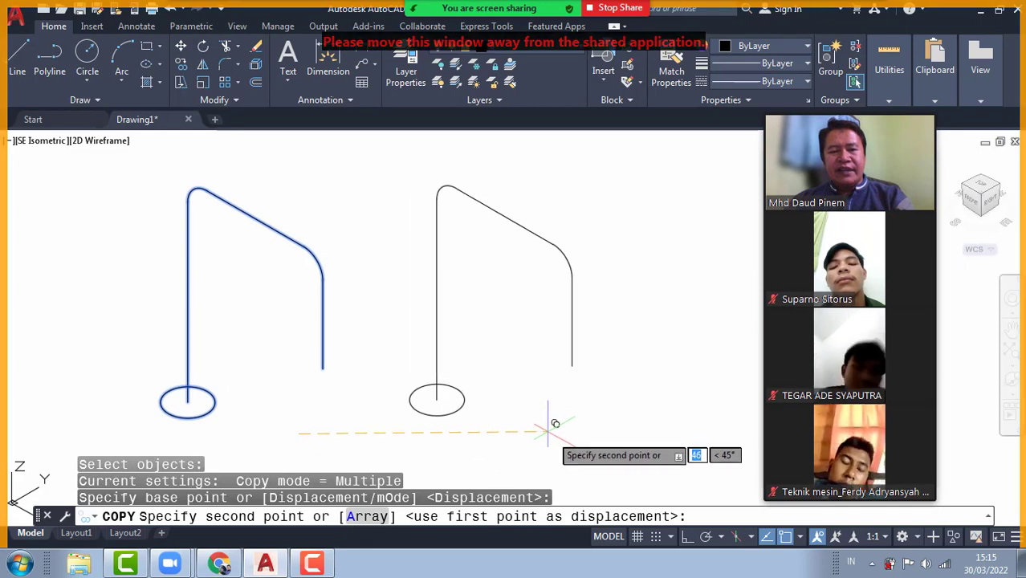
Place a copy of the circle and bent path beside the originals and extrude the copied circle along its path.
click(554, 434)
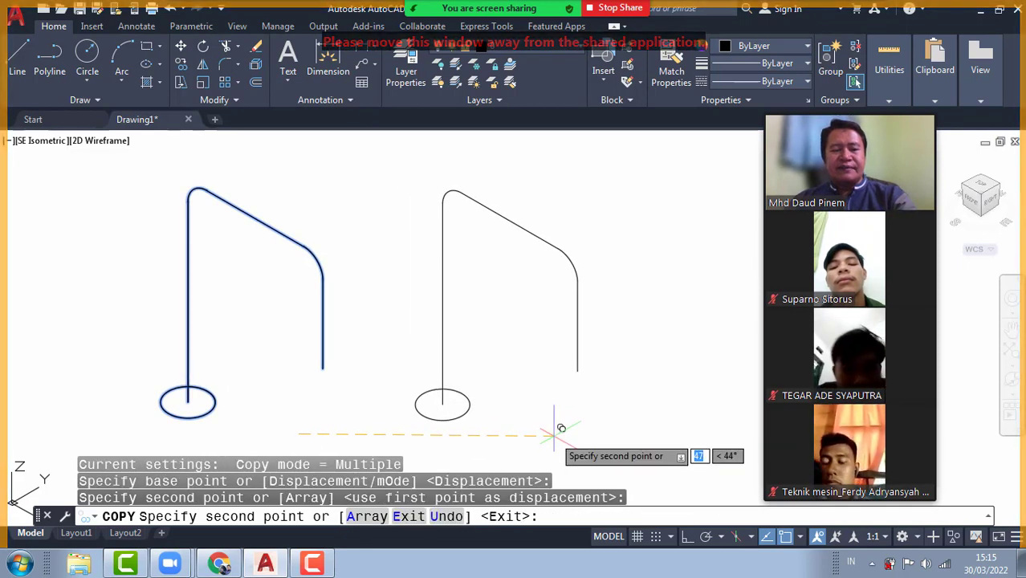
key(Escape)
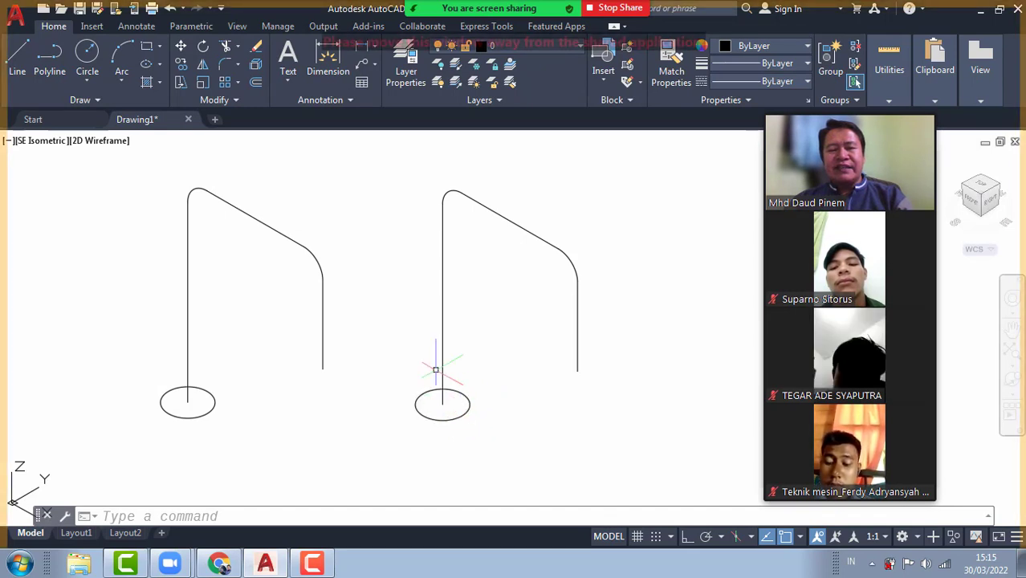
click(366, 516)
text(EXTR)
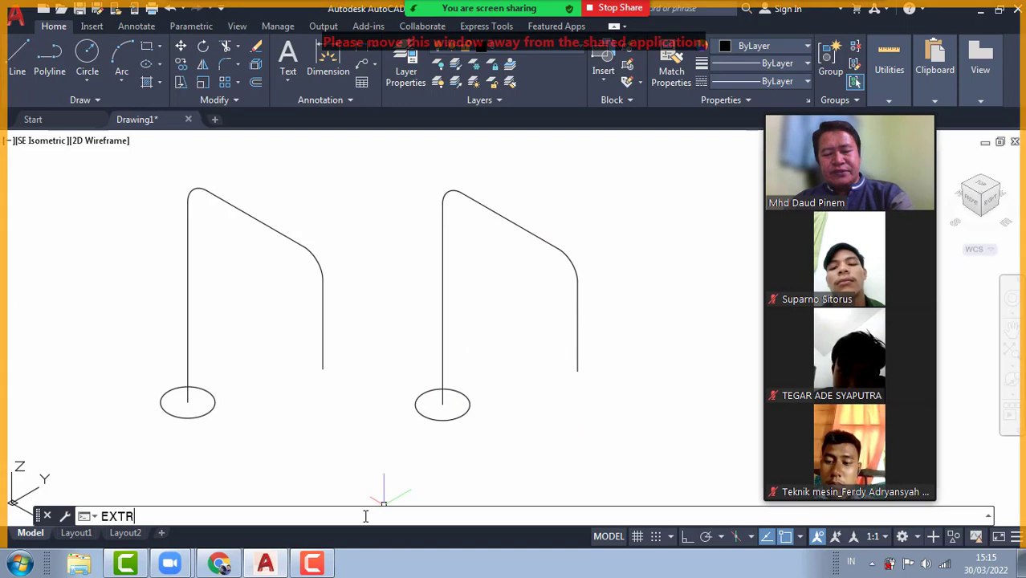
text(UDE)
key(Return)
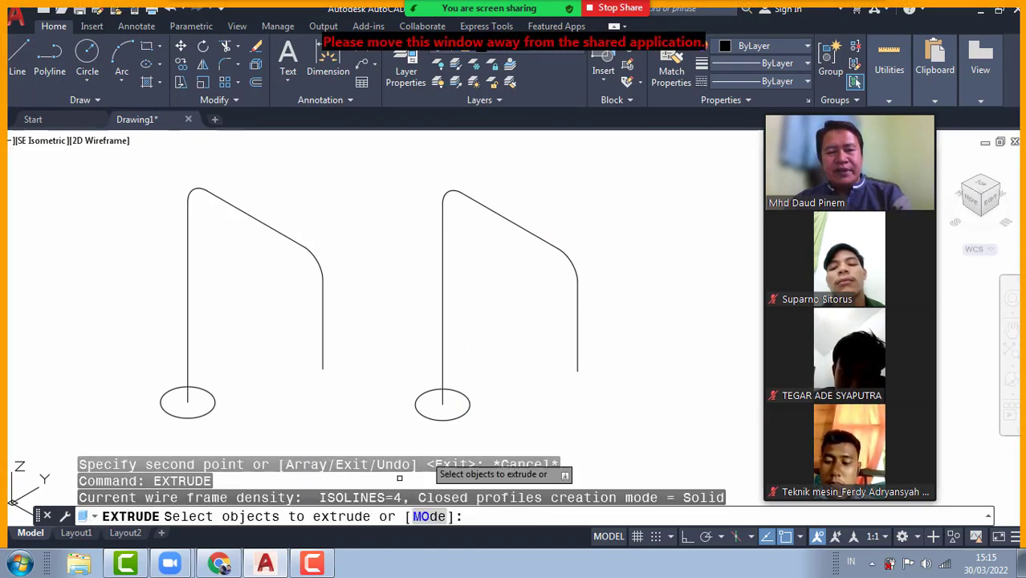
click(464, 413)
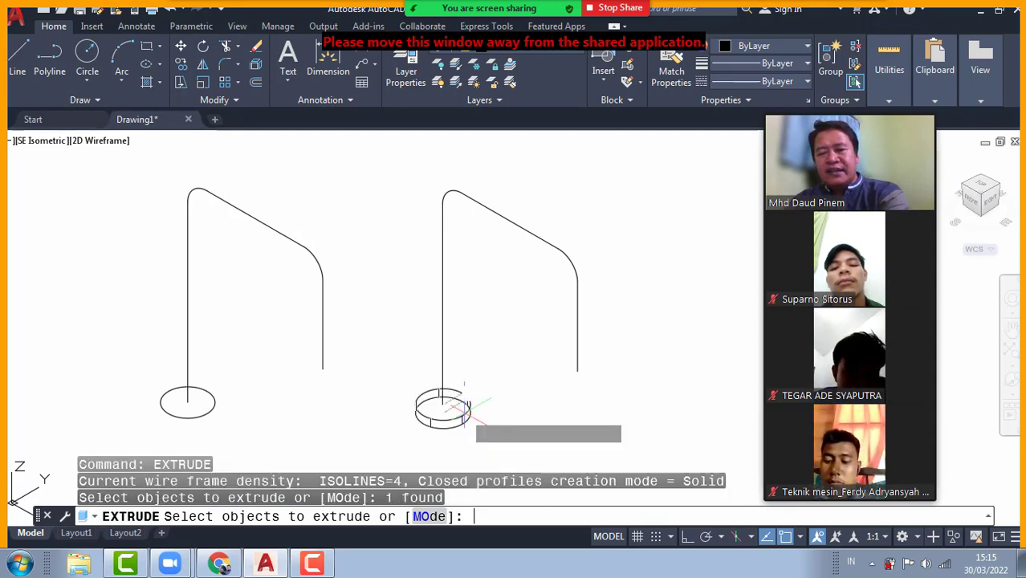
key(Return)
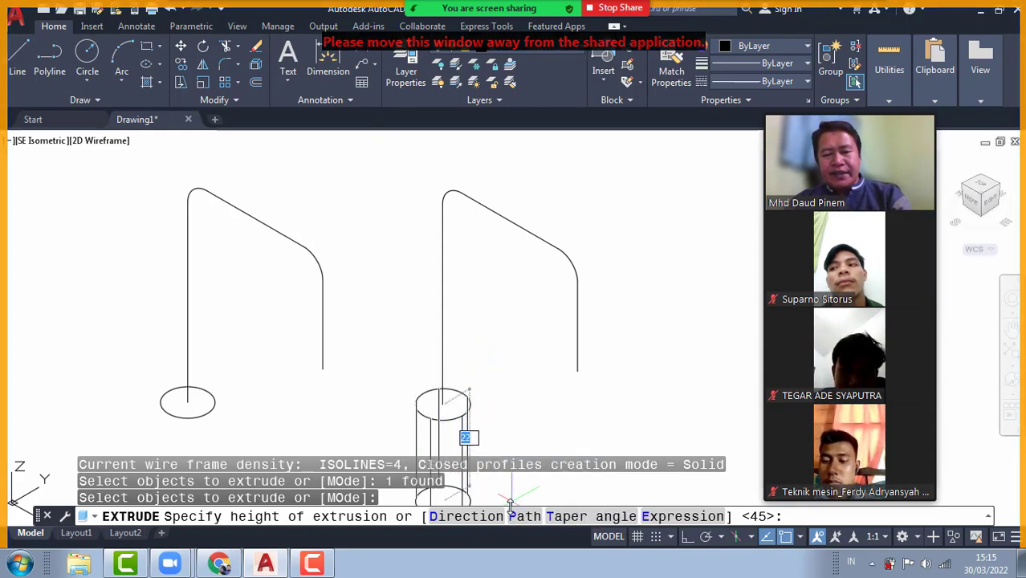
text(P)
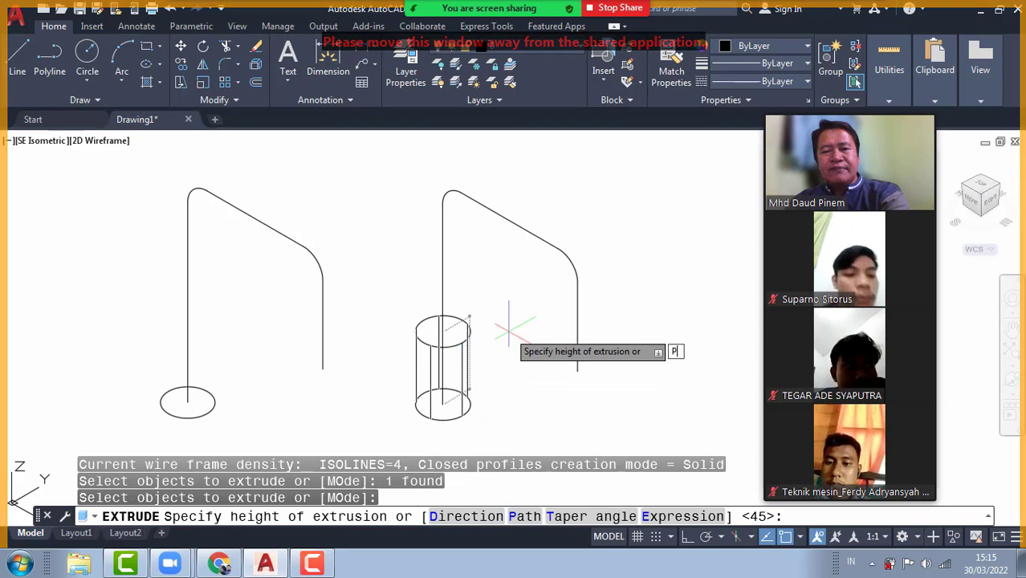
key(Return)
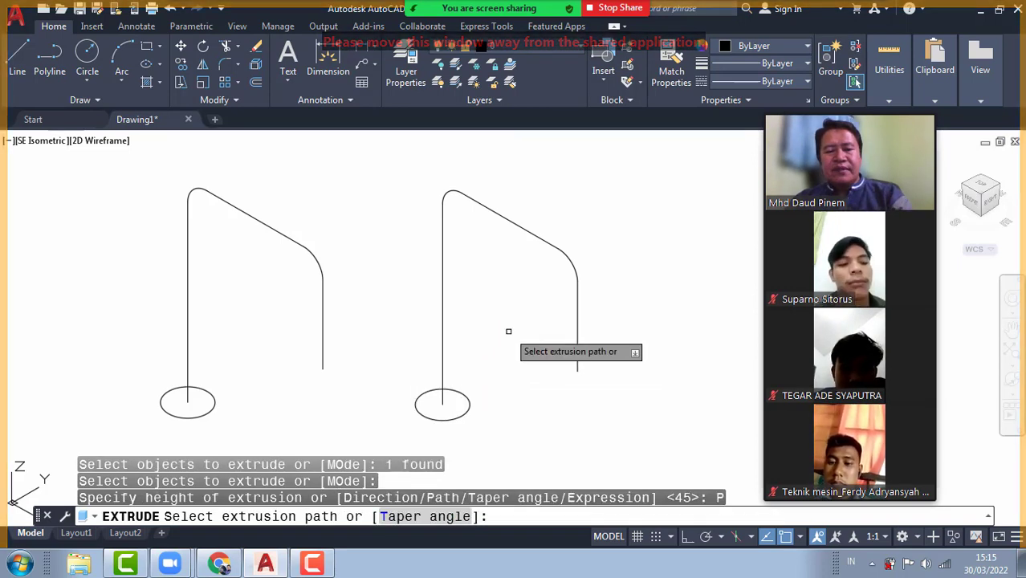
click(444, 254)
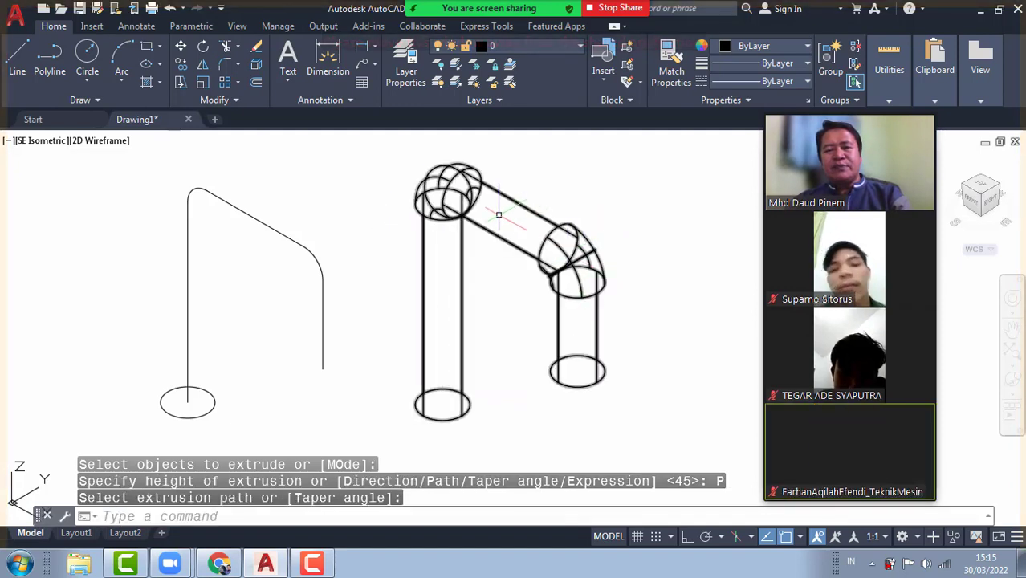
Display the extruded bent pipe with its hidden lines removed.
click(384, 516)
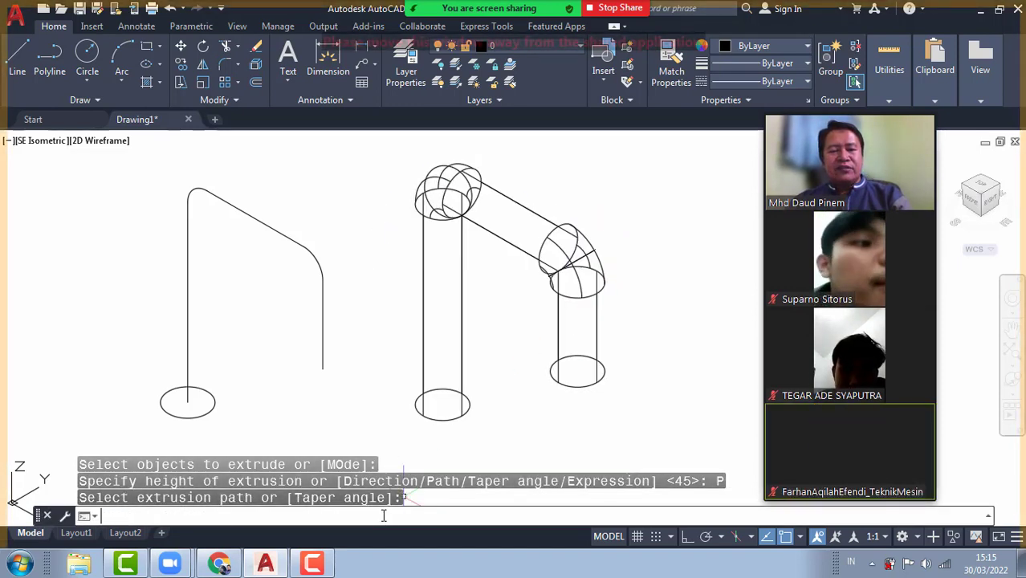
text(HIDE)
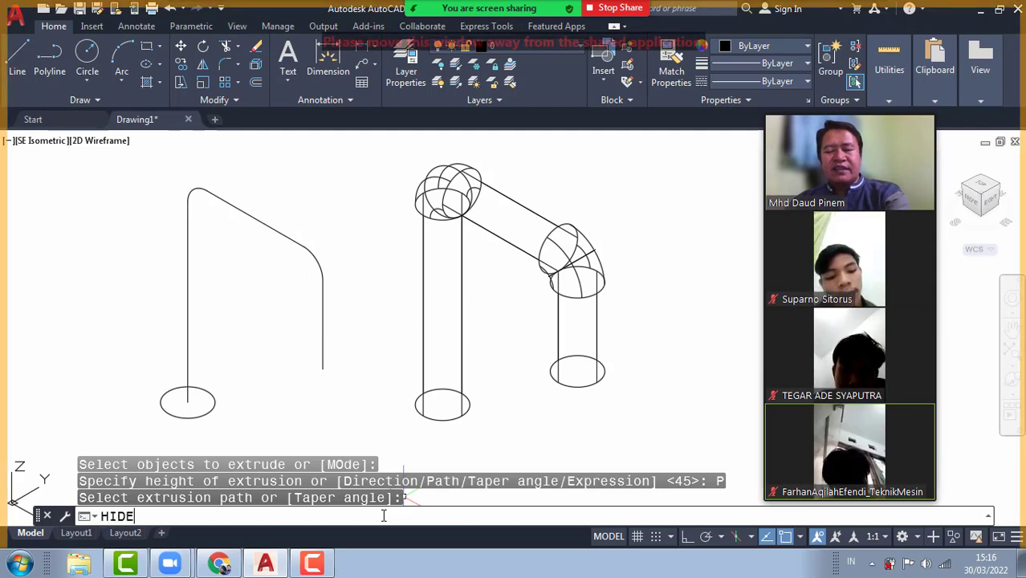
key(Return)
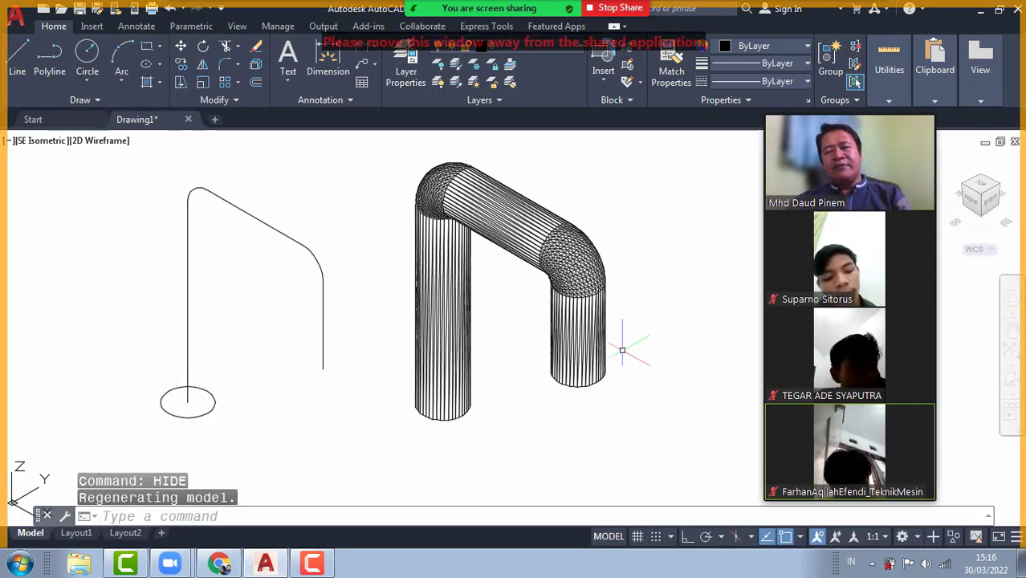
Change the bent pipe's colour to dark red 153,27,30 and regenerate the view with hidden lines removed.
click(593, 257)
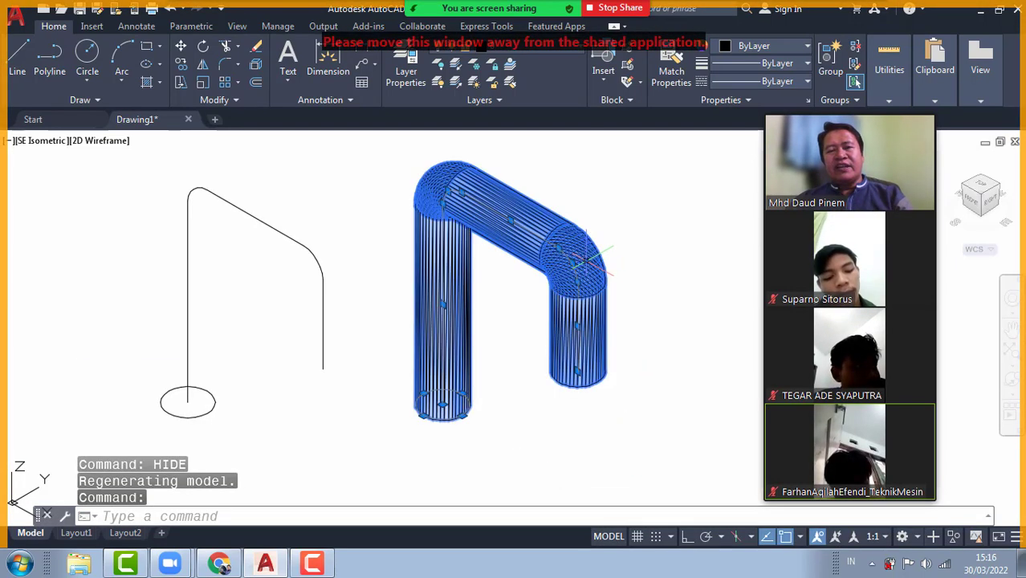
click(803, 46)
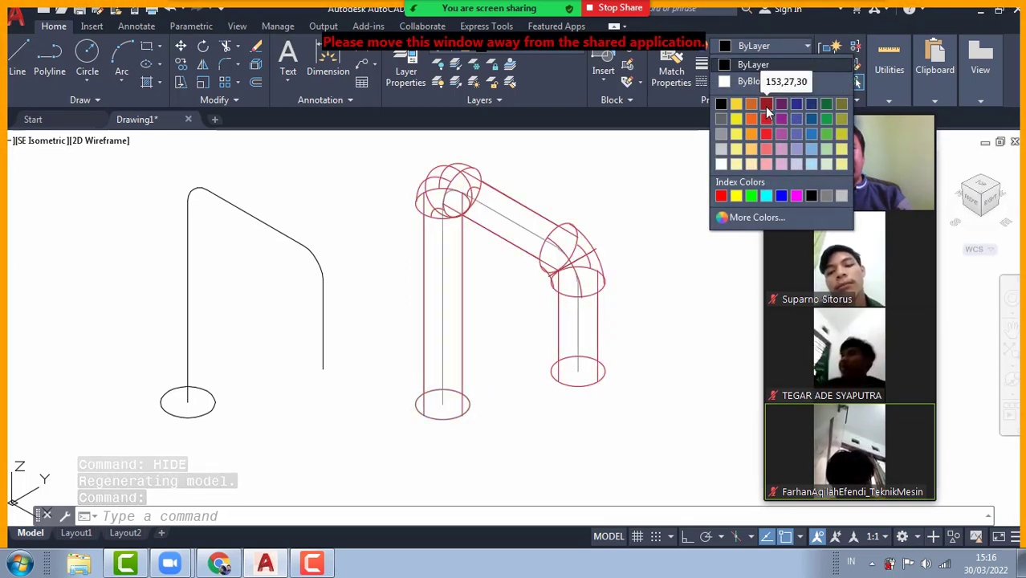
click(766, 105)
text(H)
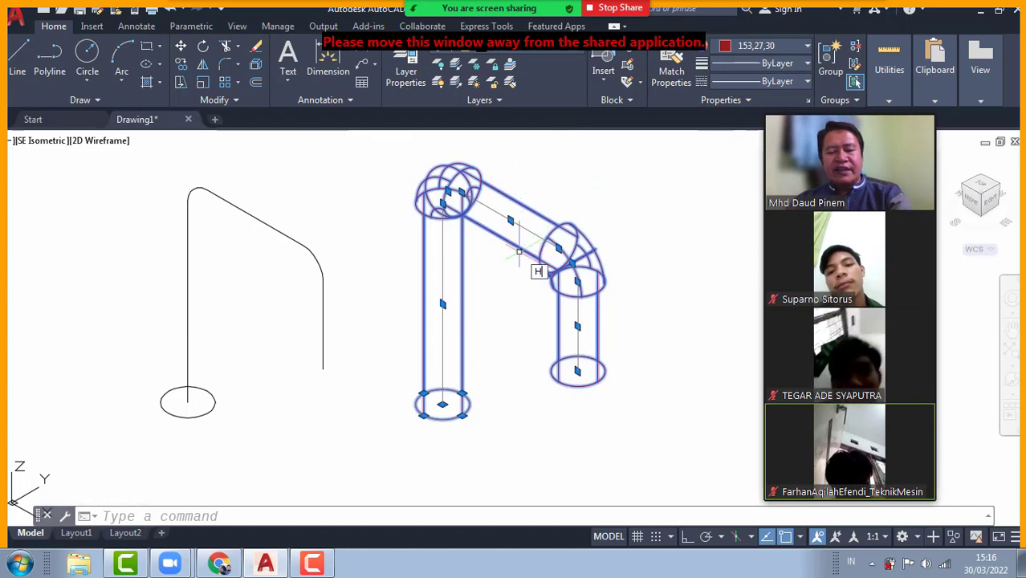
text(I)
key(Return)
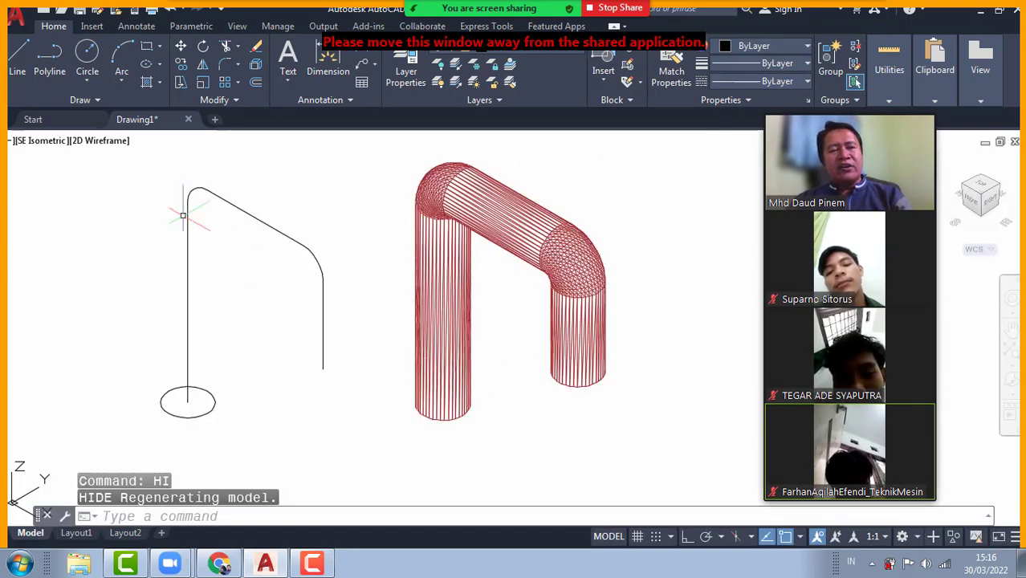
Display the red pipe in the Shaded visual style and highlight the original bent path for comparison.
click(101, 142)
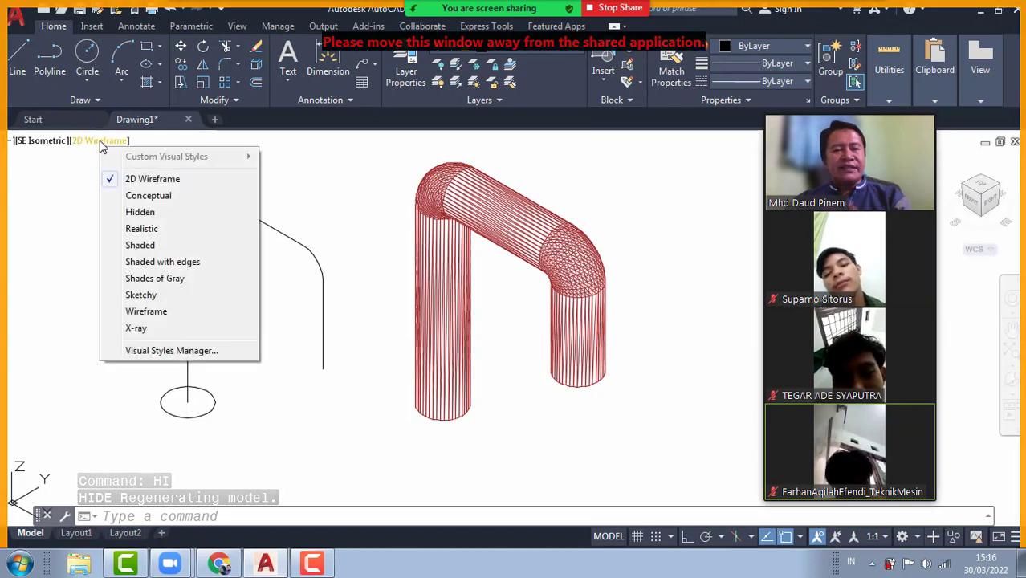
click(140, 245)
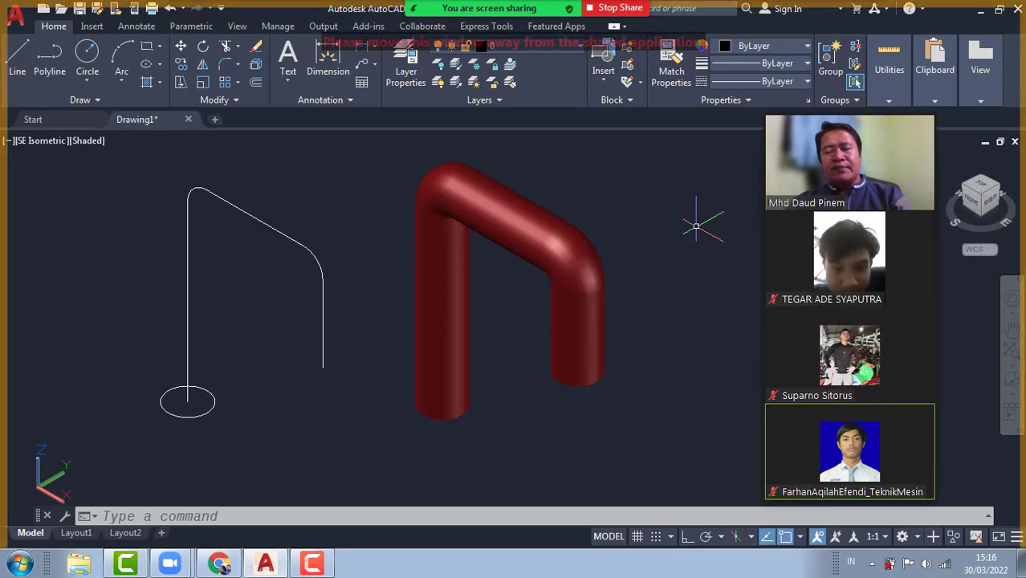
click(297, 240)
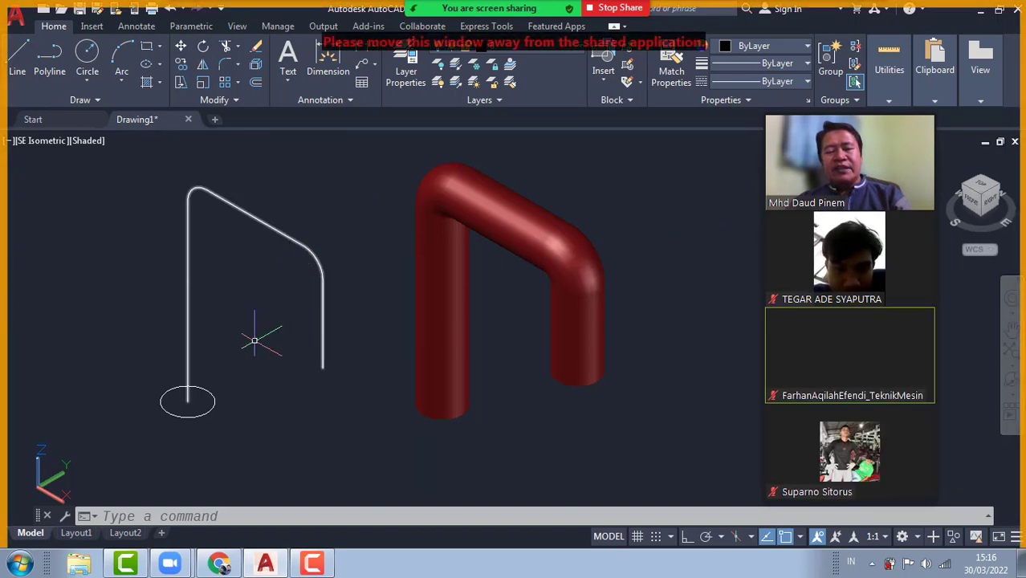
key(Escape)
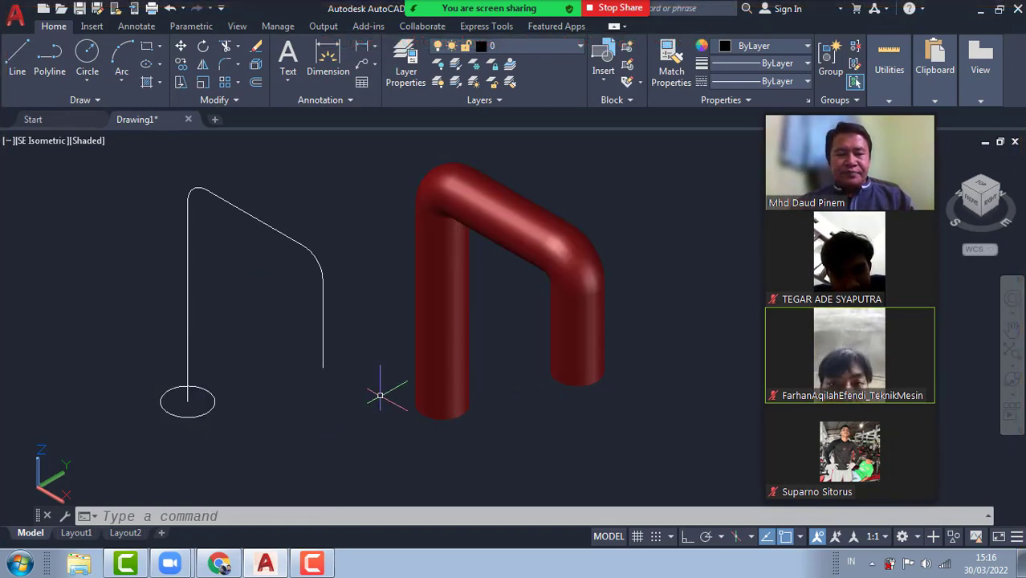
Rotate the UCS 90 degrees about the X axis and return the viewport to the 2D Wireframe visual style.
scroll(377, 393, down, 3)
scroll(377, 394, up, 2)
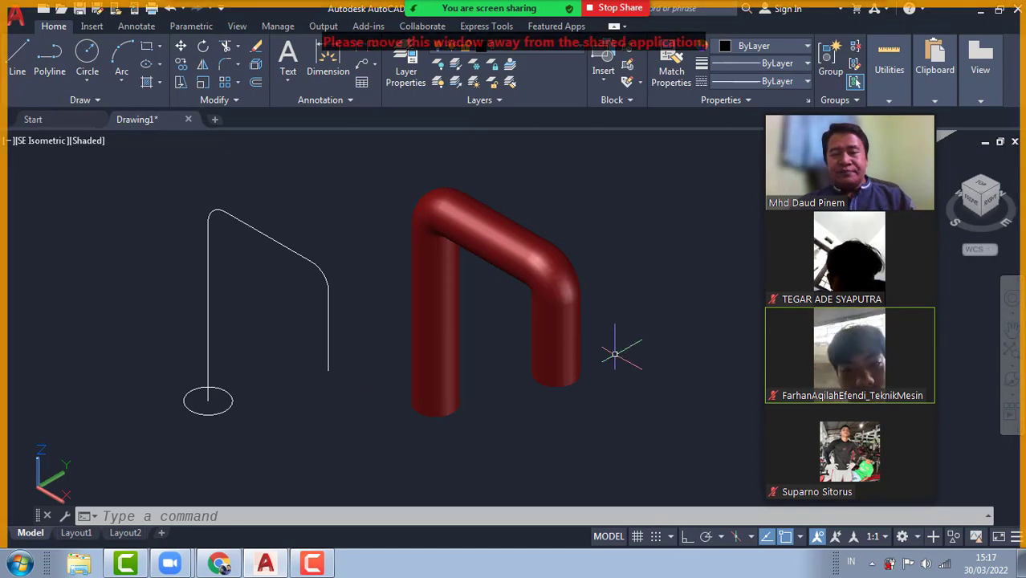
scroll(638, 365, down, 4)
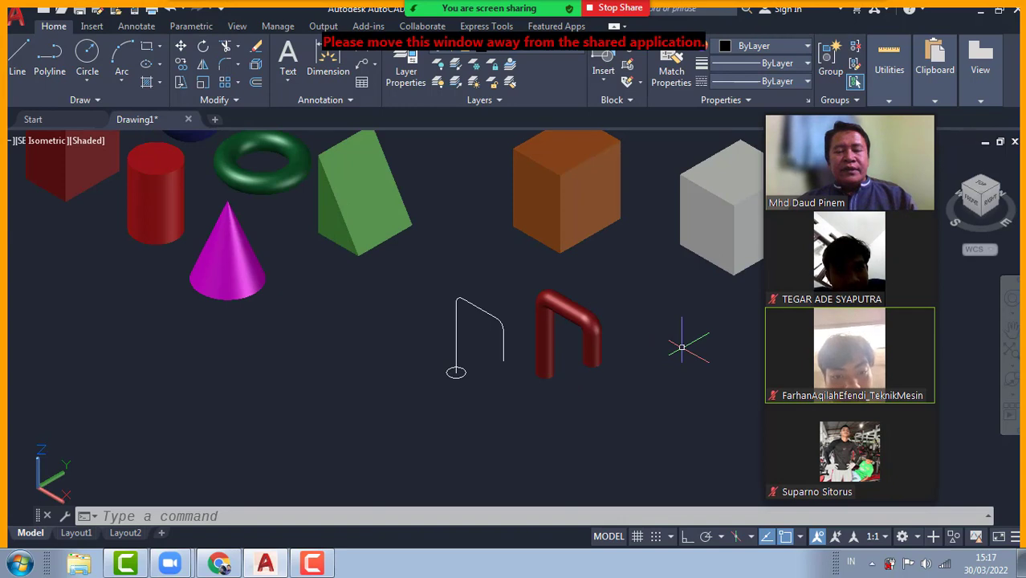
middle_drag(682, 347, 446, 359)
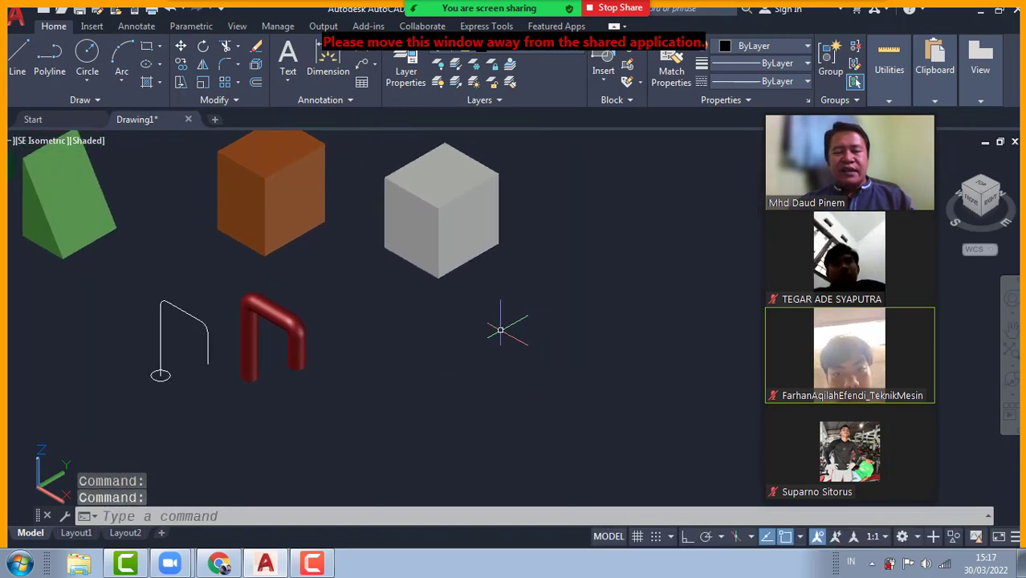
middle_drag(500, 330, 467, 346)
scroll(395, 351, up, 3)
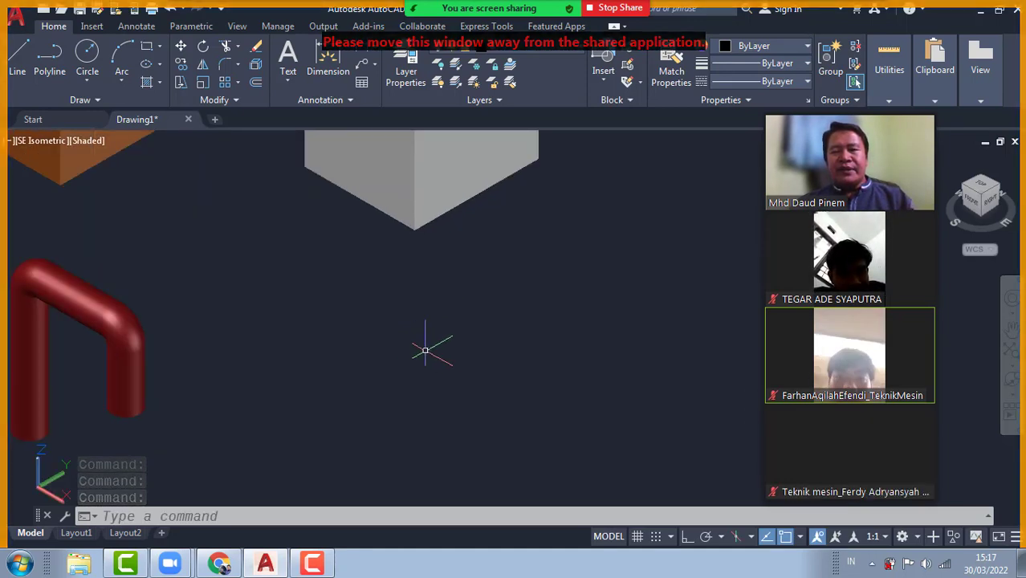
middle_drag(466, 361, 435, 338)
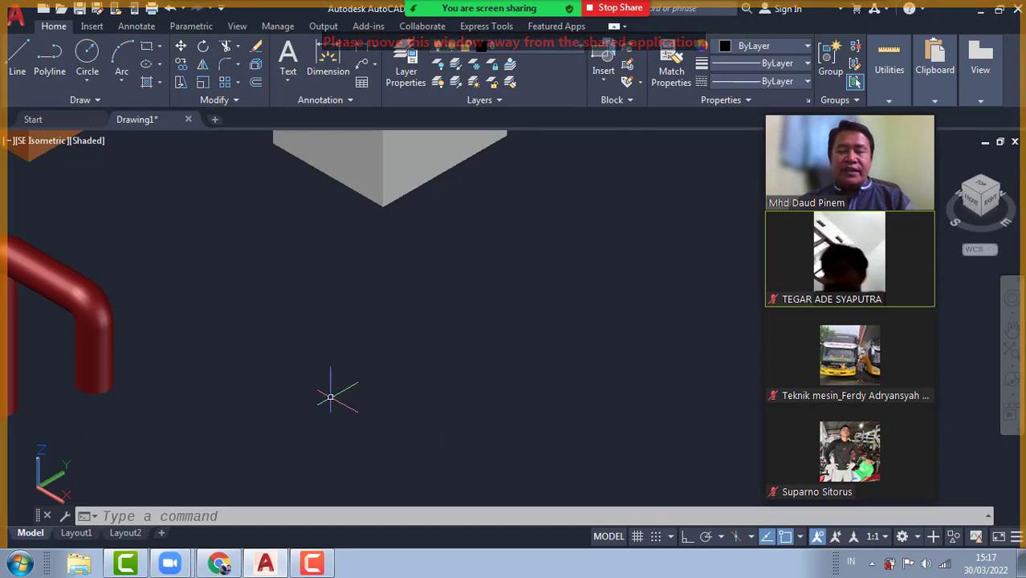
click(216, 516)
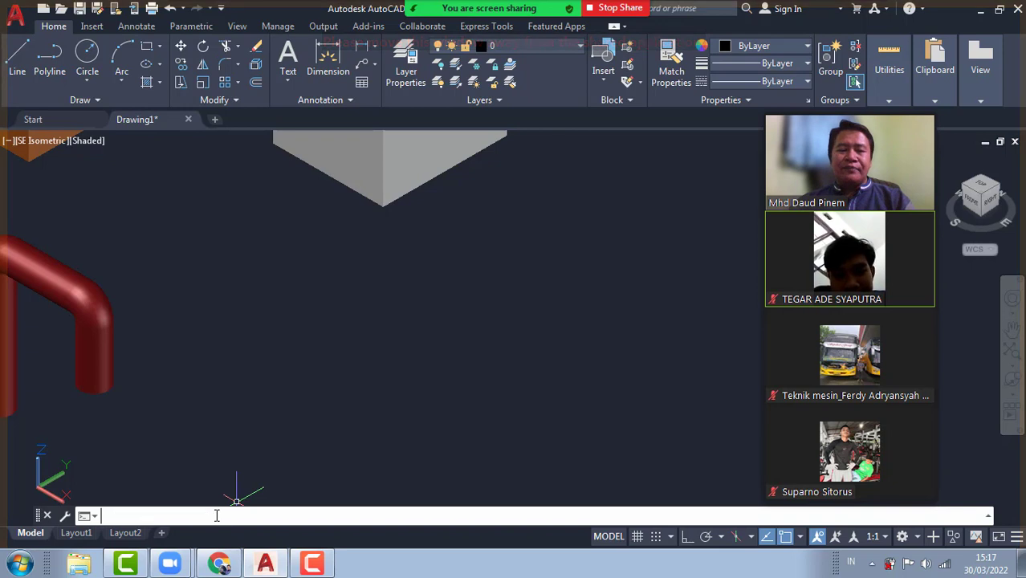
text(uc)
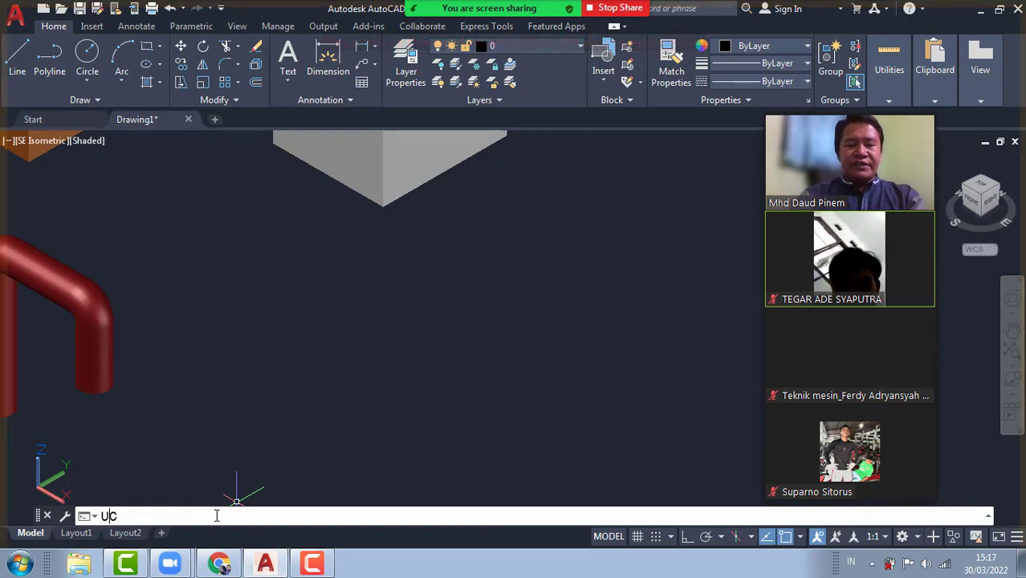
key(Return)
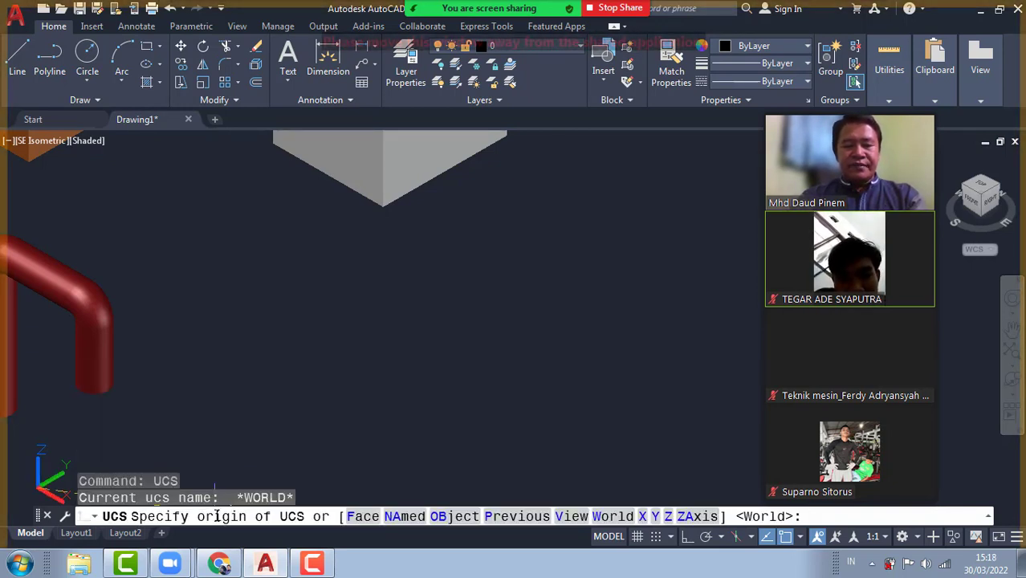
text(x)
key(Return)
text(90)
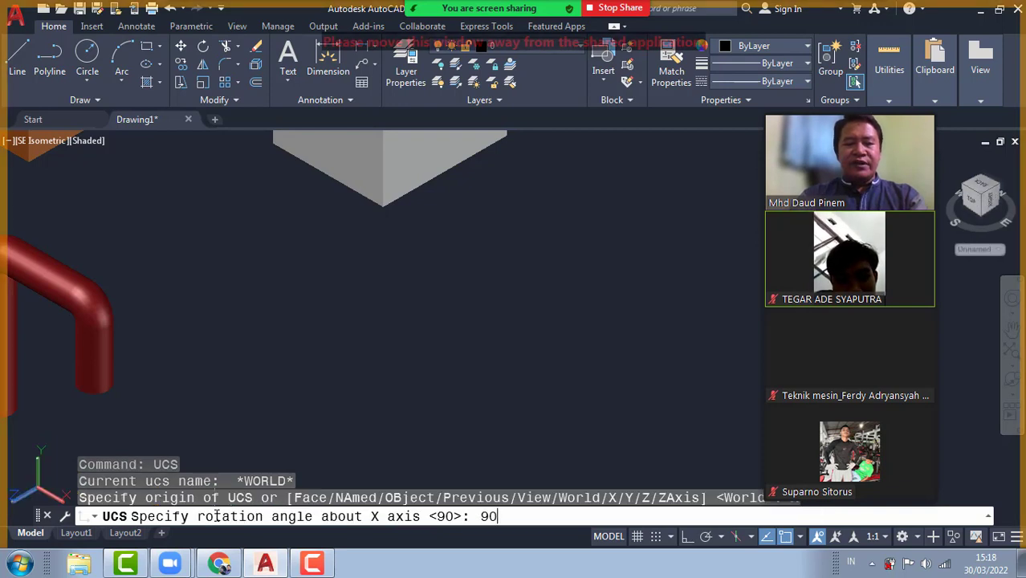
key(Return)
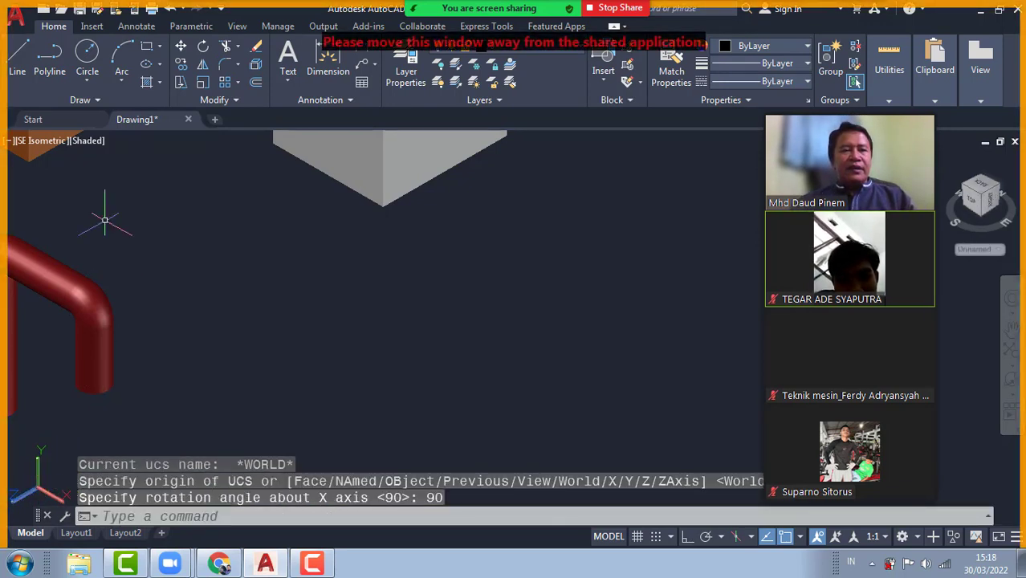
click(91, 140)
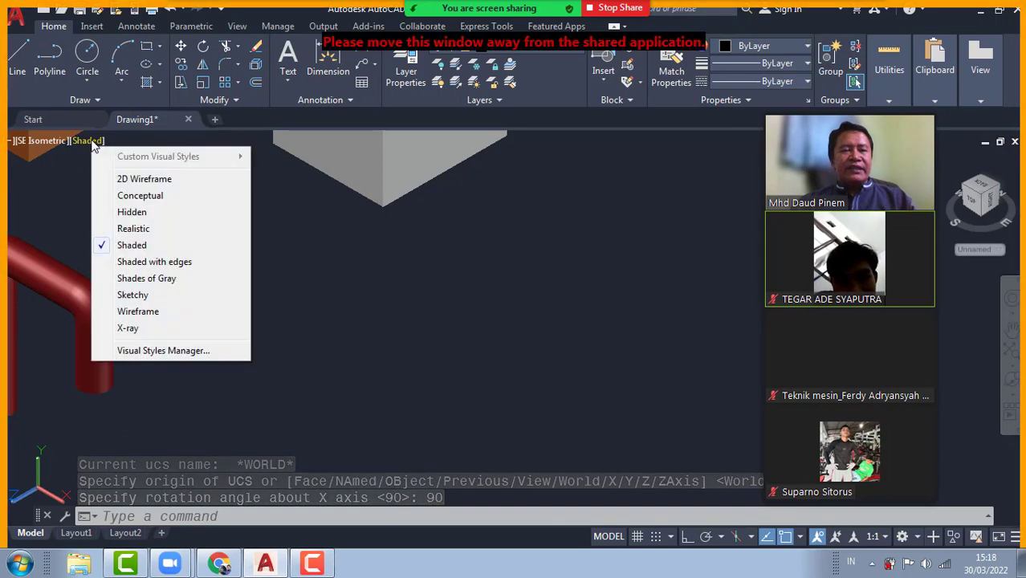
click(135, 179)
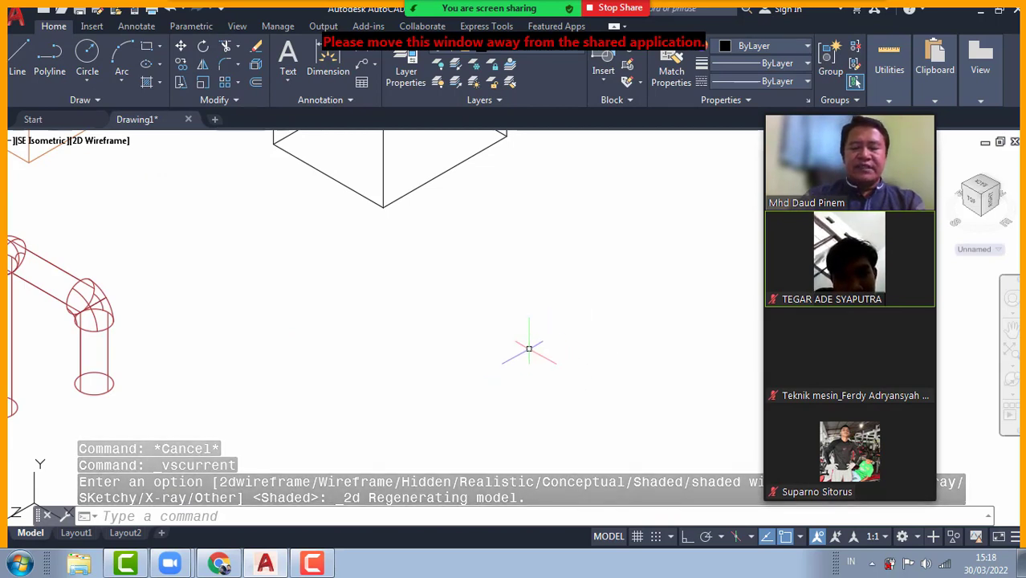
Start a polyline in the empty area beside the red pipe and draw its first segment 50 units long at 0°.
text(p)
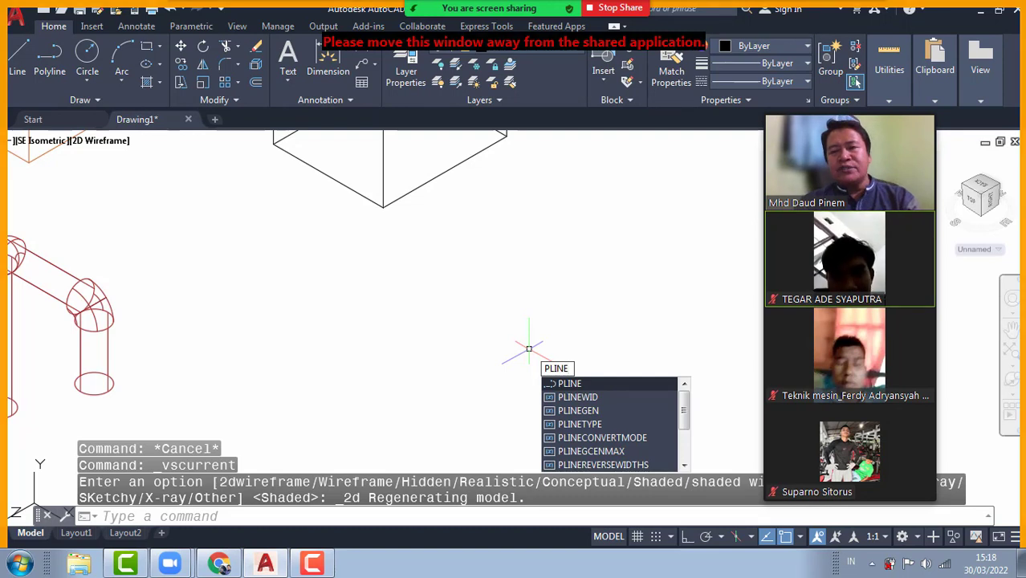
key(Return)
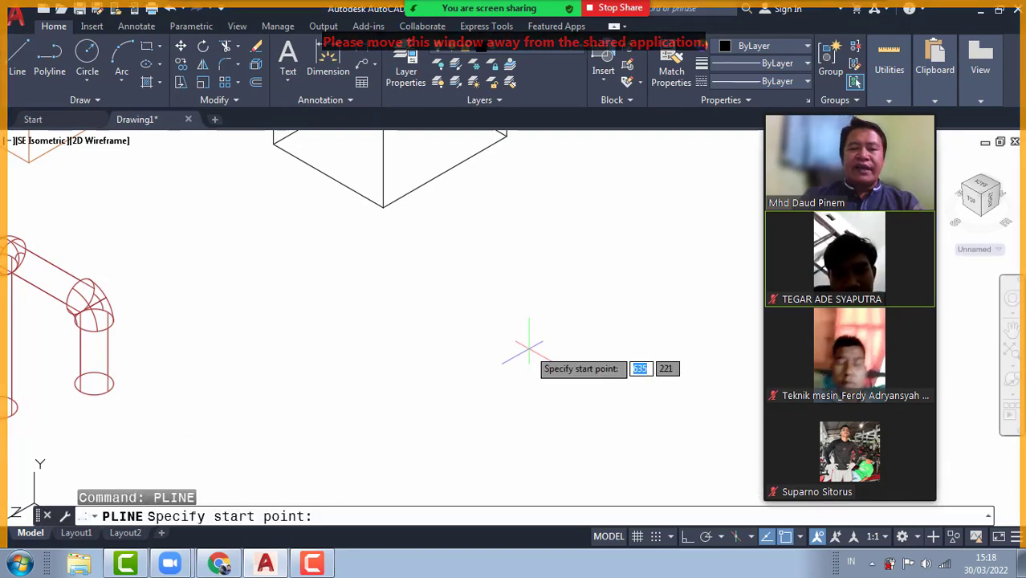
click(525, 363)
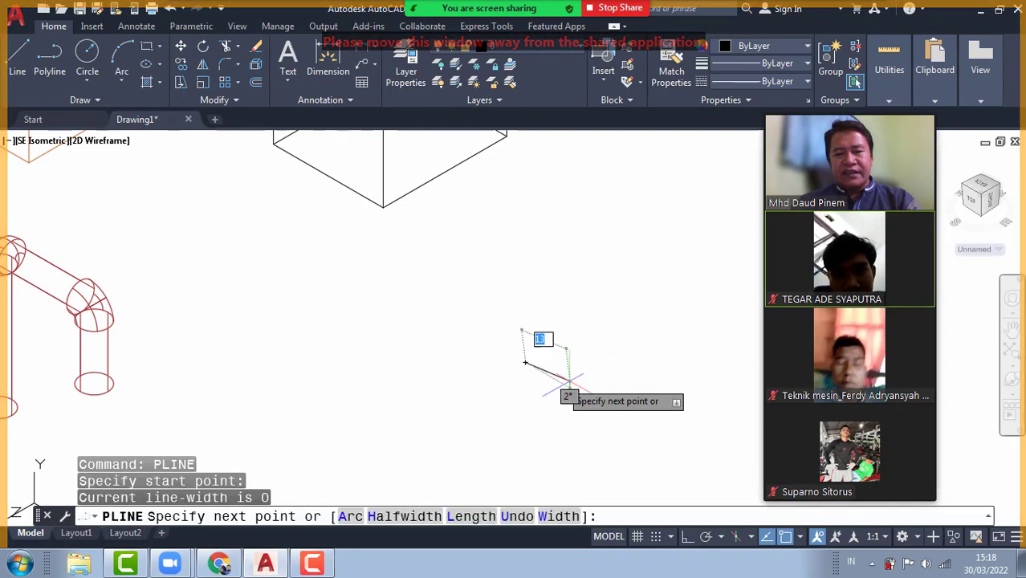
text(5)
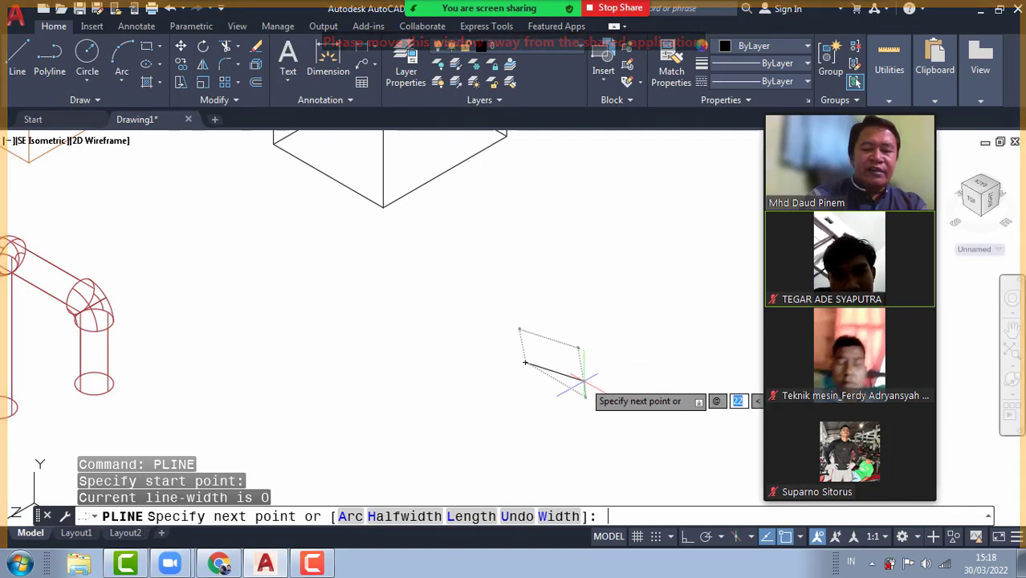
text(0)
key(Tab)
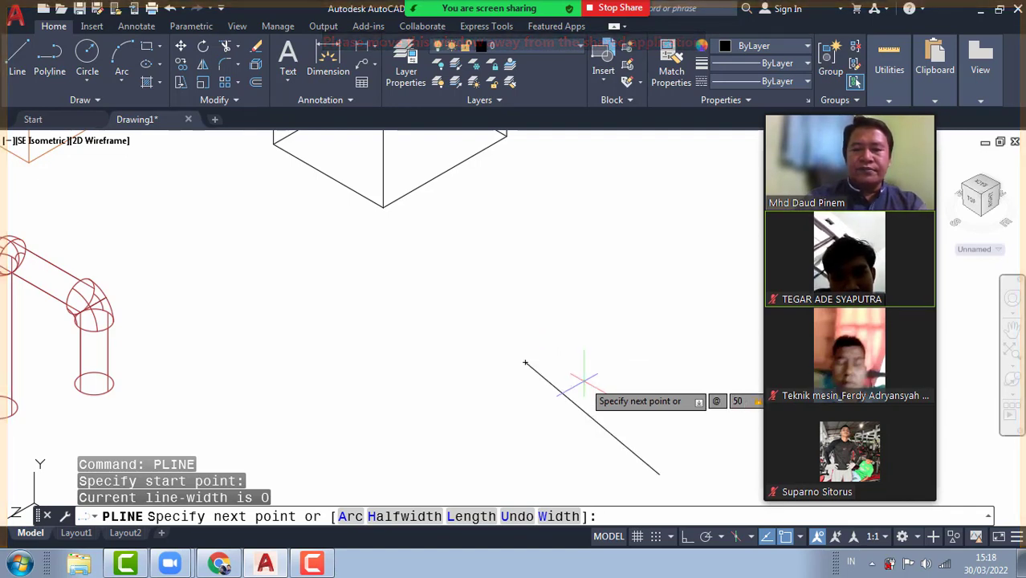
text(0)
key(Return)
Continue the polyline with a segment of 30 units at 90° and one of 10 units at 180°.
text(3)
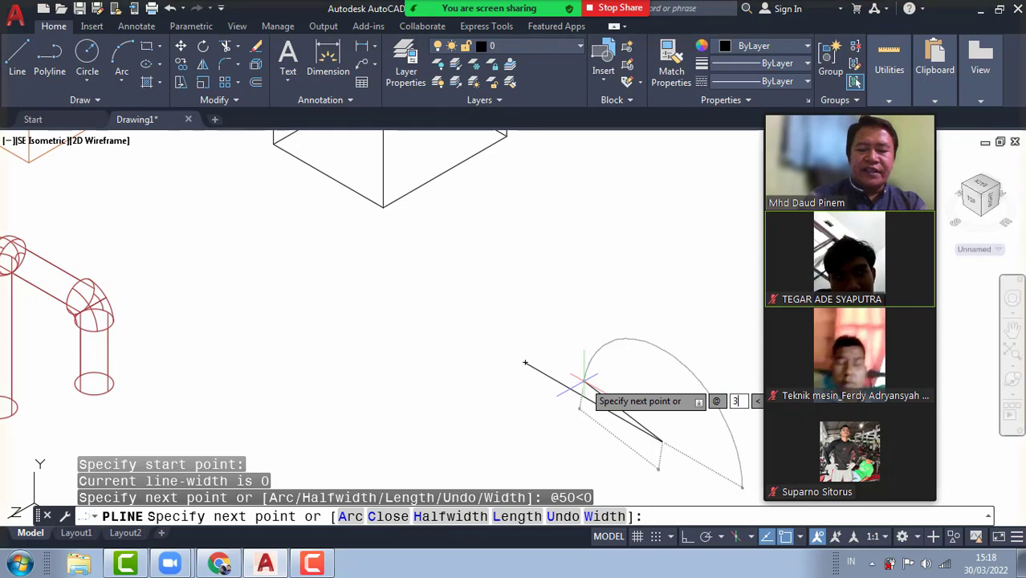
text(0)
key(Tab)
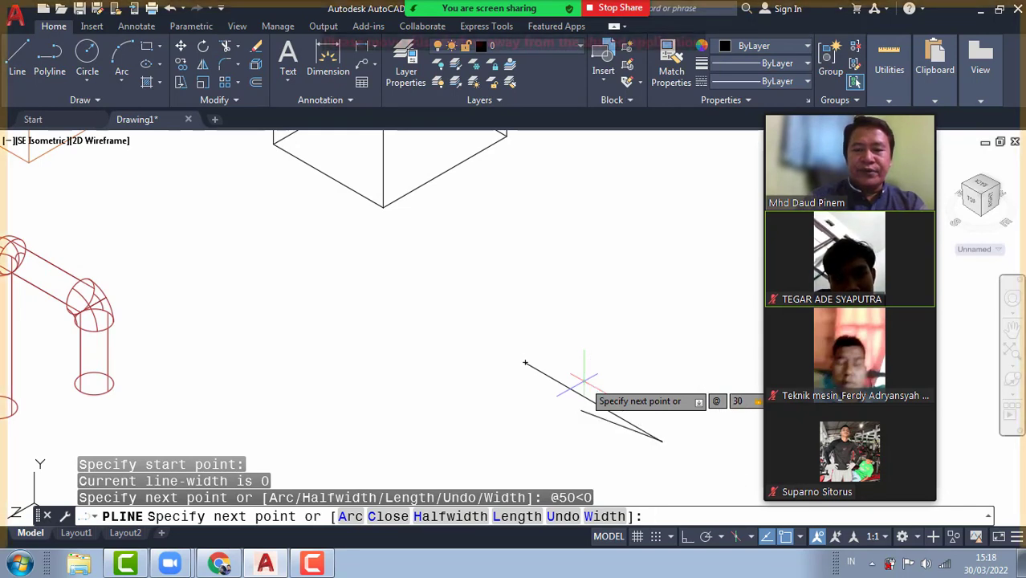
text(90)
key(Return)
text(@1)
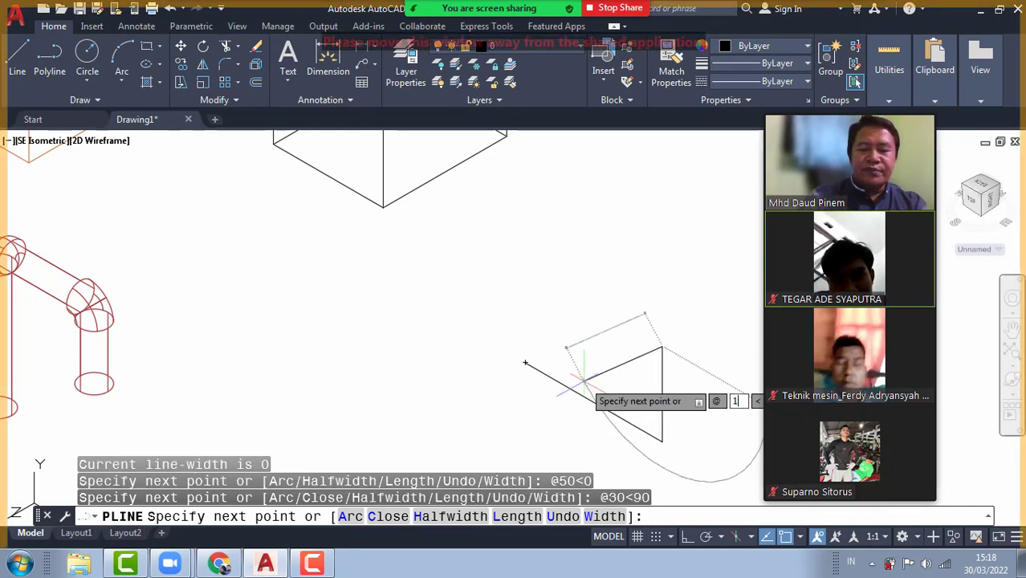
text(0)
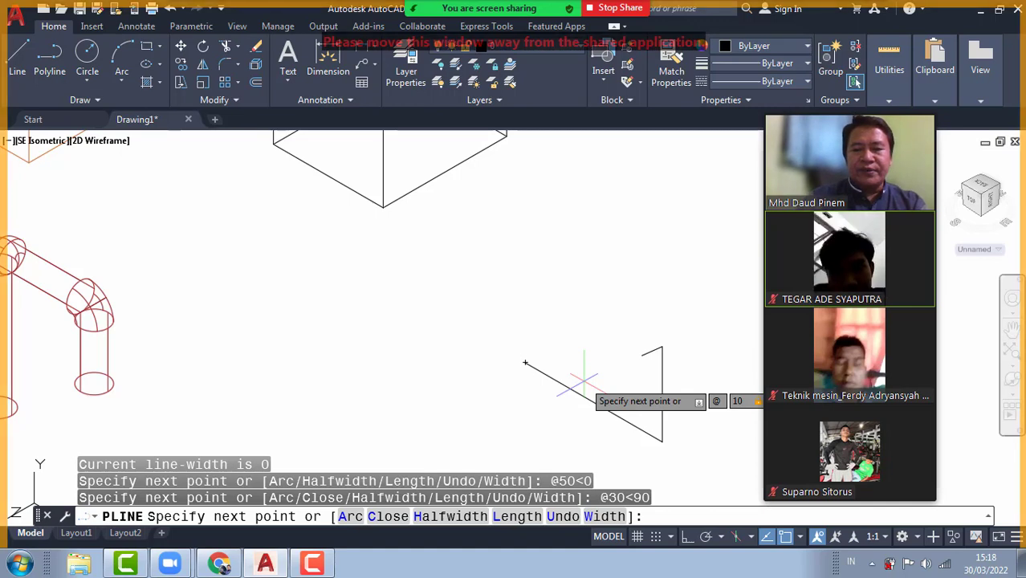
text(<180)
key(Return)
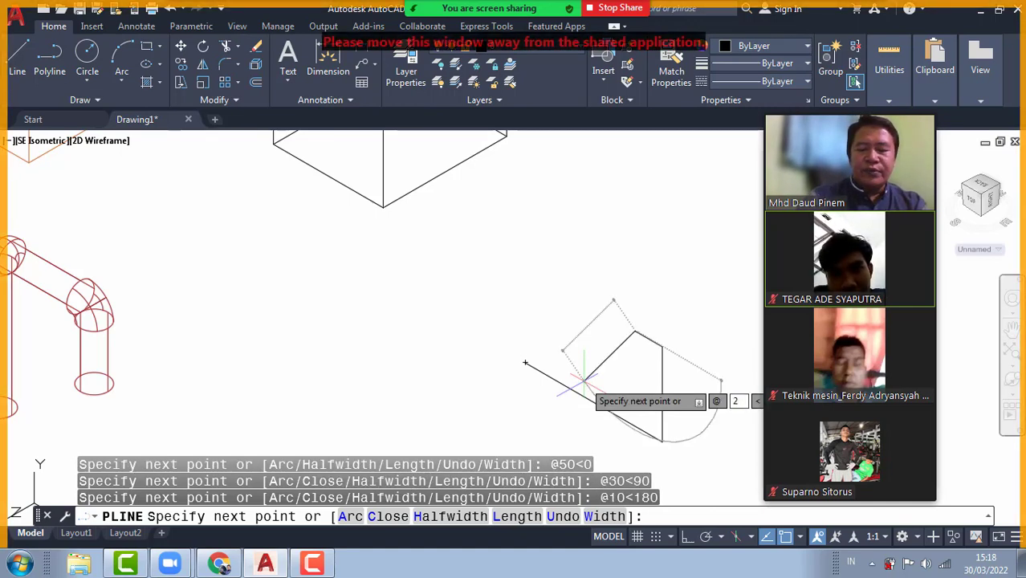
Add polyline segments of 20 units at -90° and 40 units at 180°, then close the L-shaped profile.
text(0<-90)
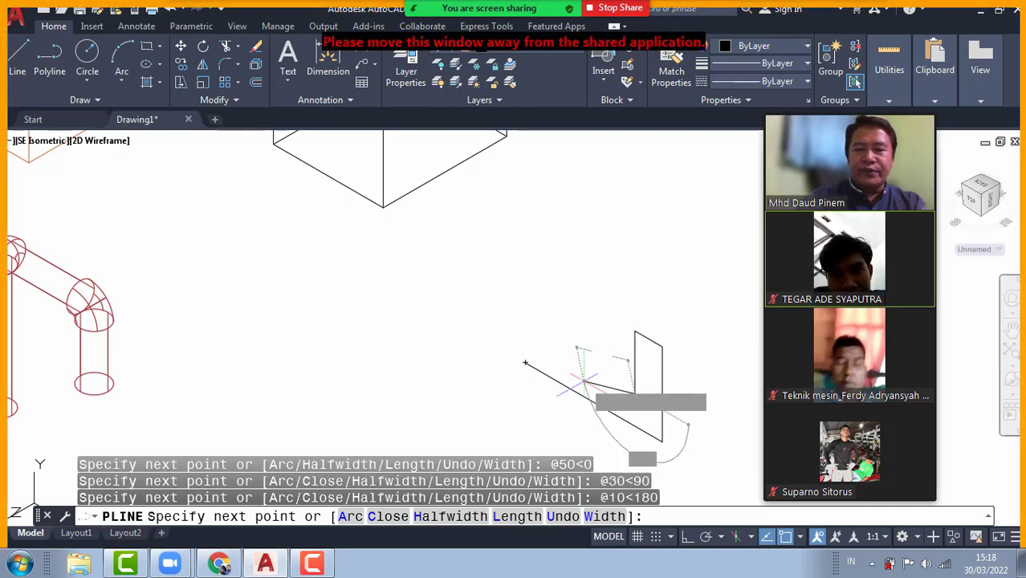
key(Return)
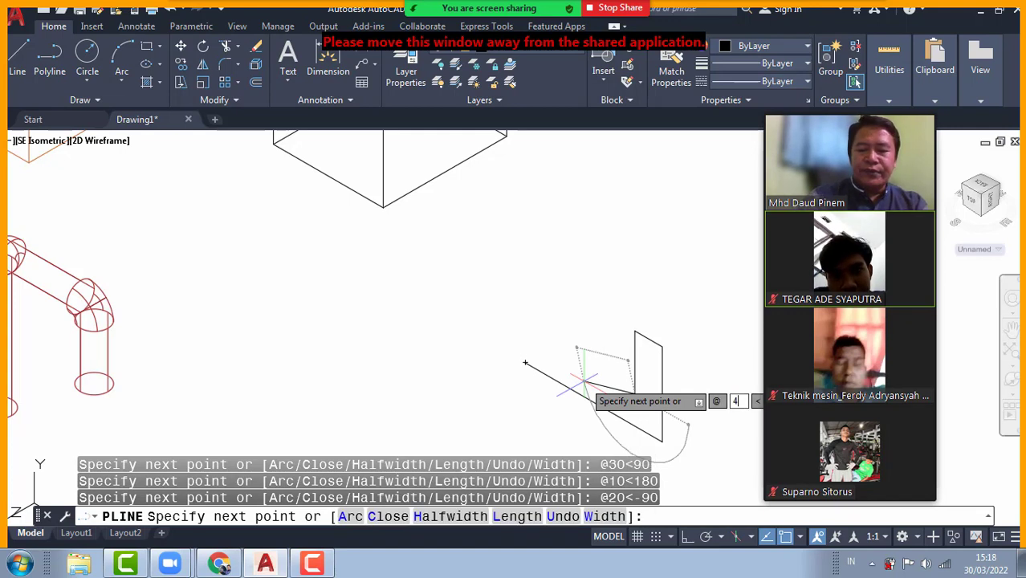
key(Tab)
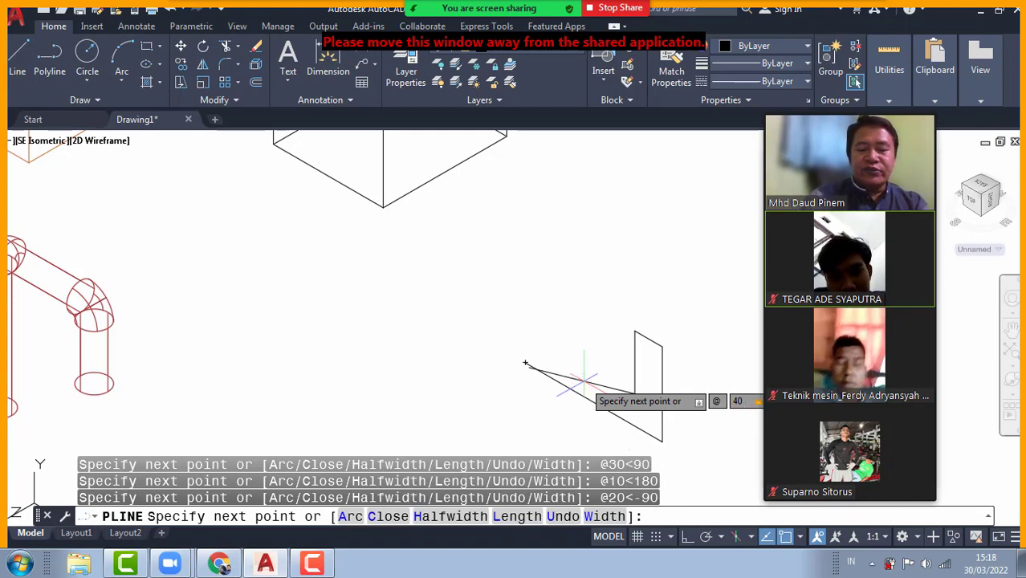
key(Return)
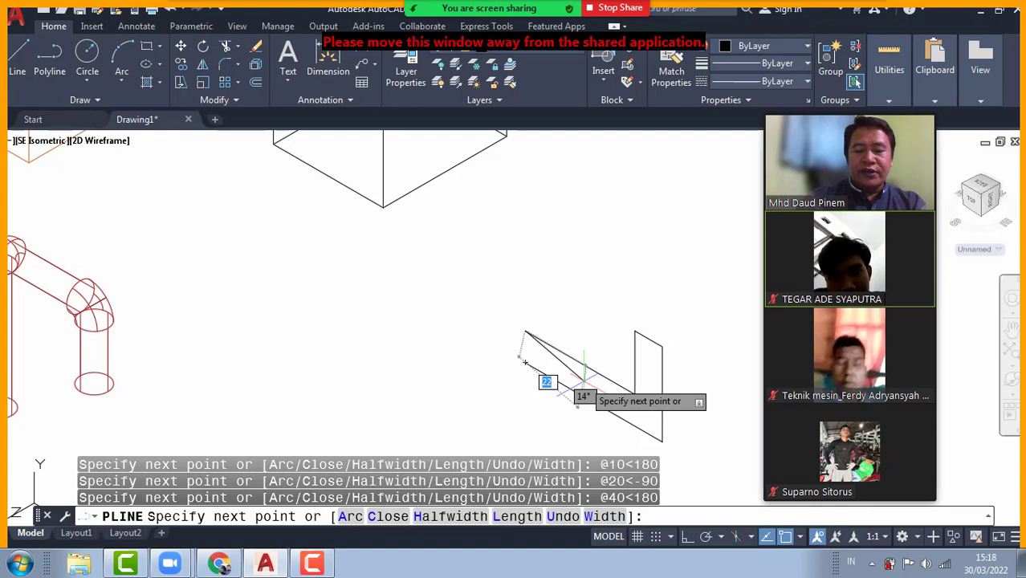
text(c)
key(Return)
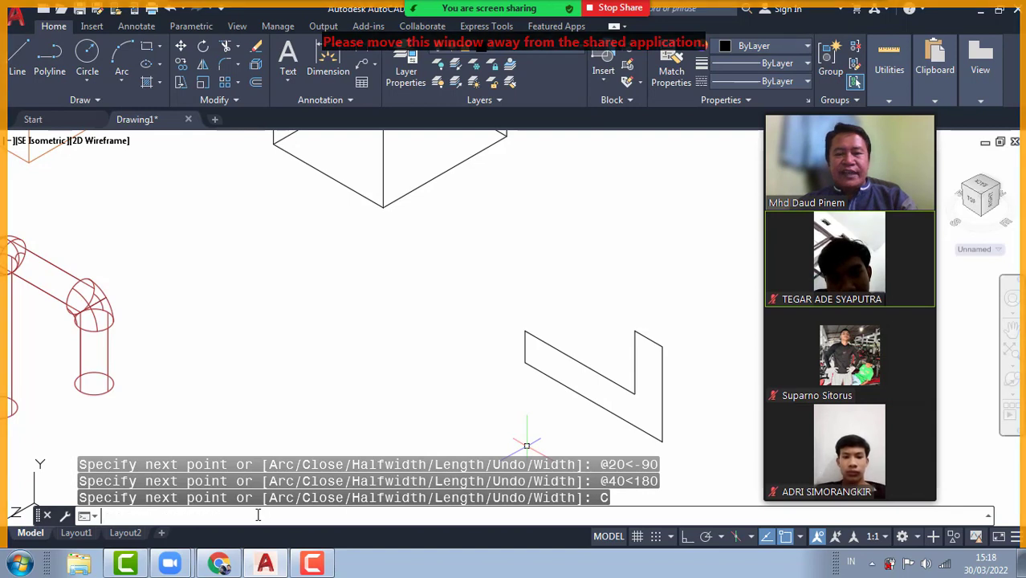
Fillet the inner corner of the L-shaped profile with radius 3, using the Multiple option and dismissing the meeting time-limit notice.
text(fill)
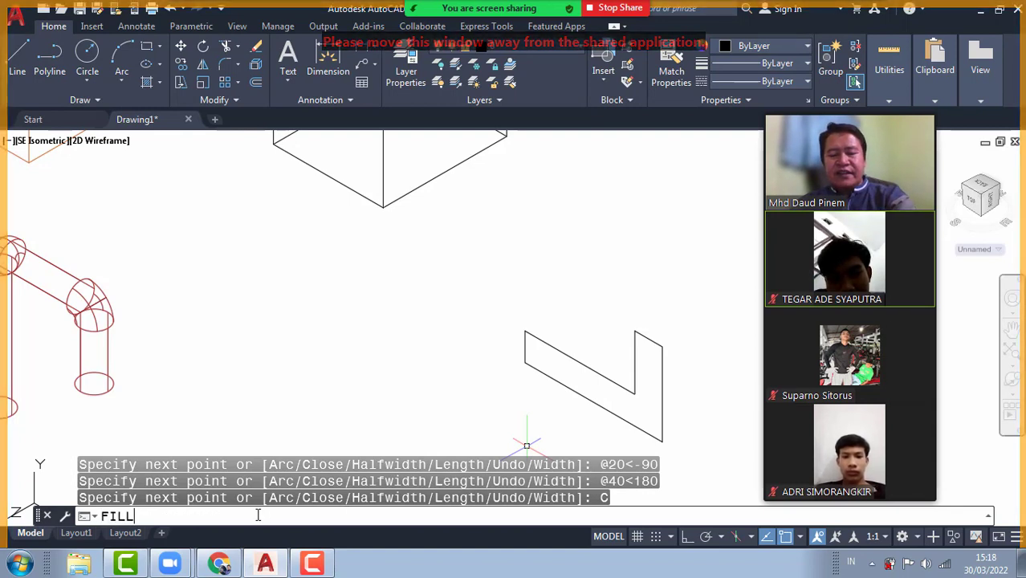
text(et)
key(Return)
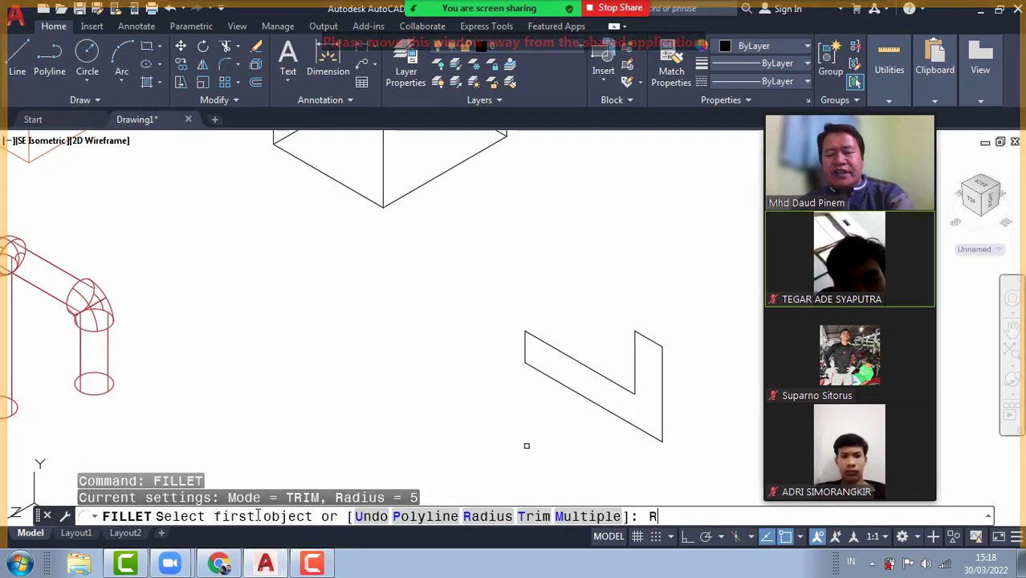
text(R)
key(Return)
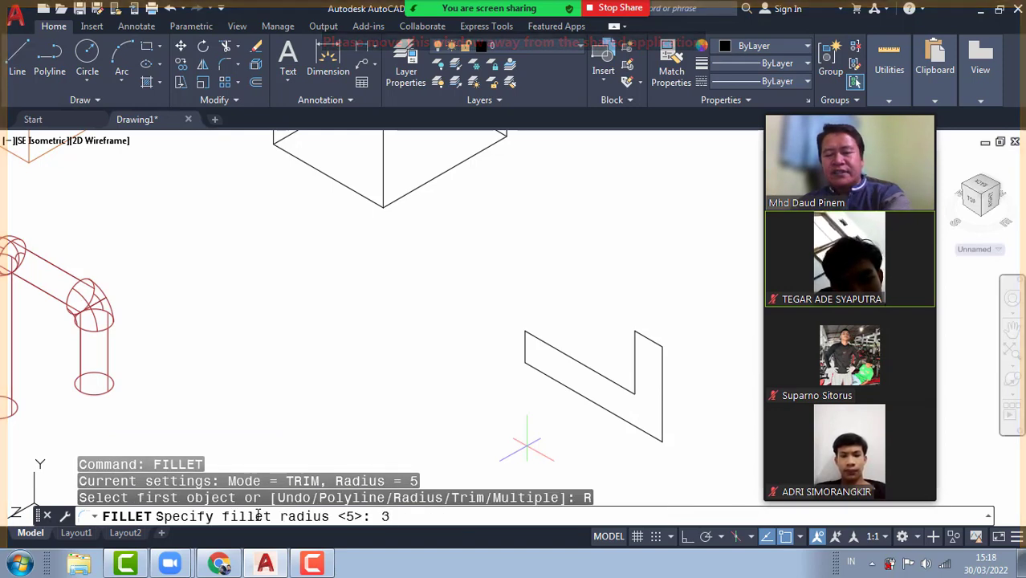
text(3)
key(Return)
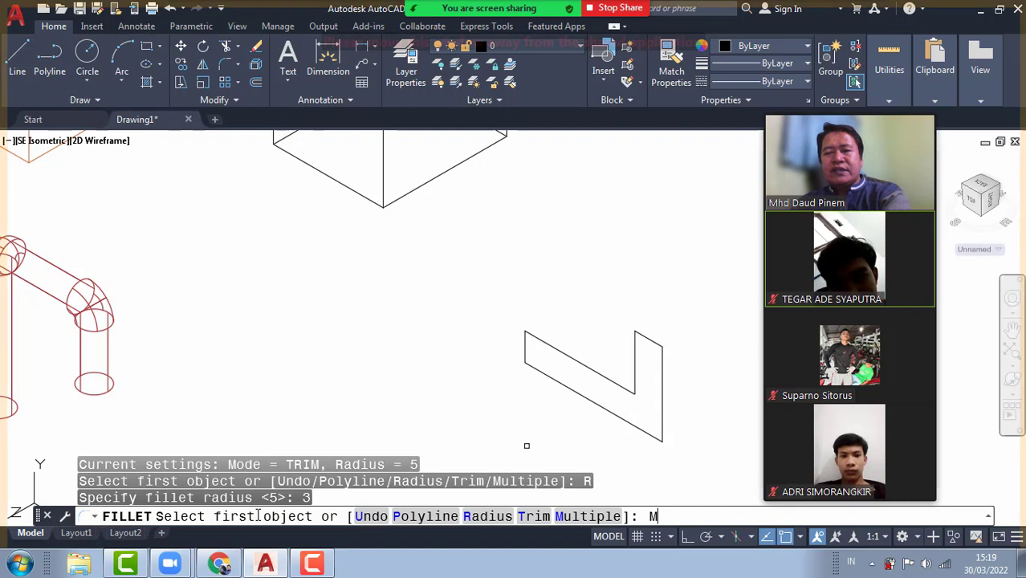
key(Return)
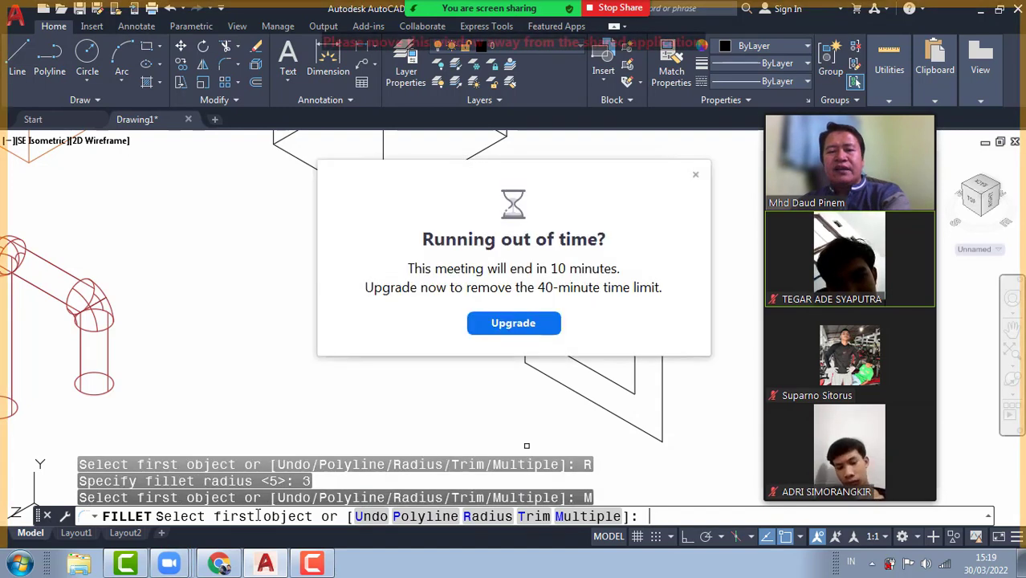
click(695, 174)
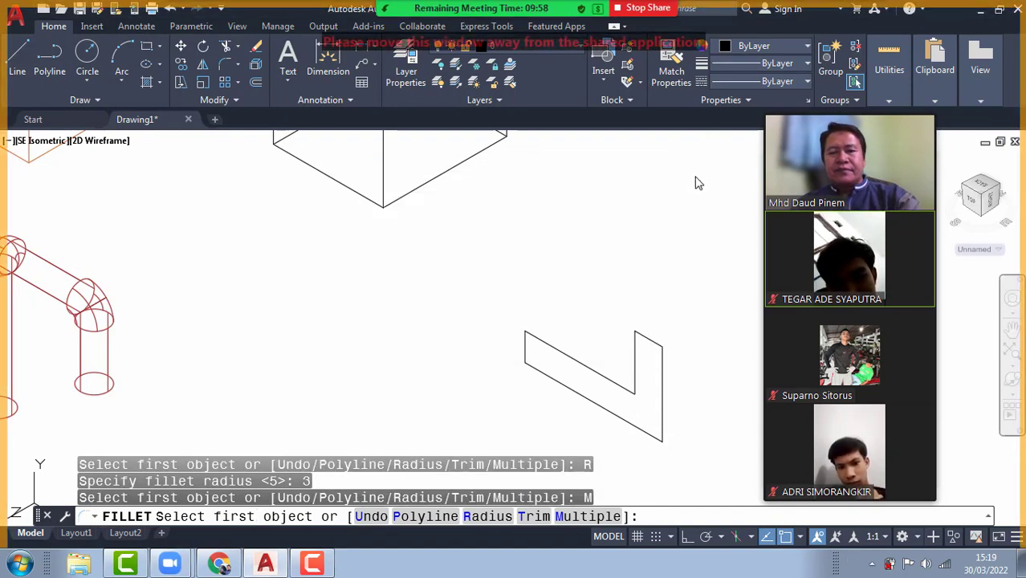
click(623, 387)
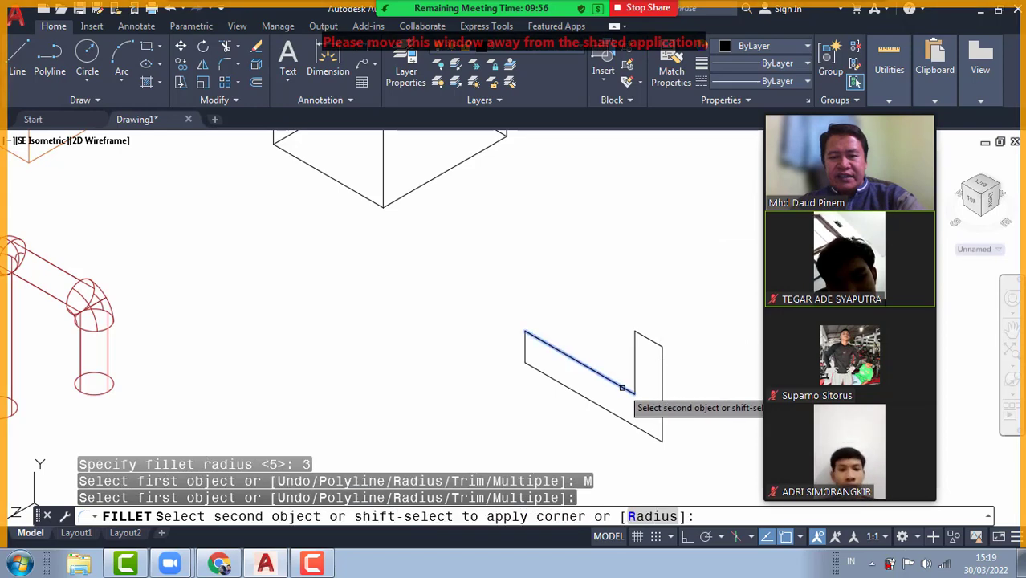
click(634, 384)
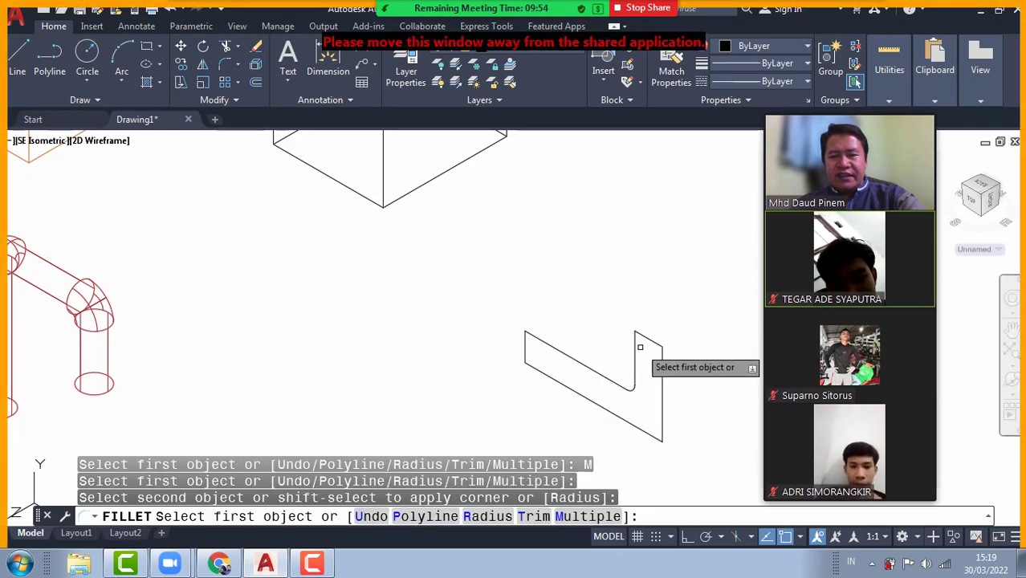
Fillet both upper corners of the L-shaped profile's upright leg with the same radius and end the Fillet command.
click(636, 346)
click(648, 340)
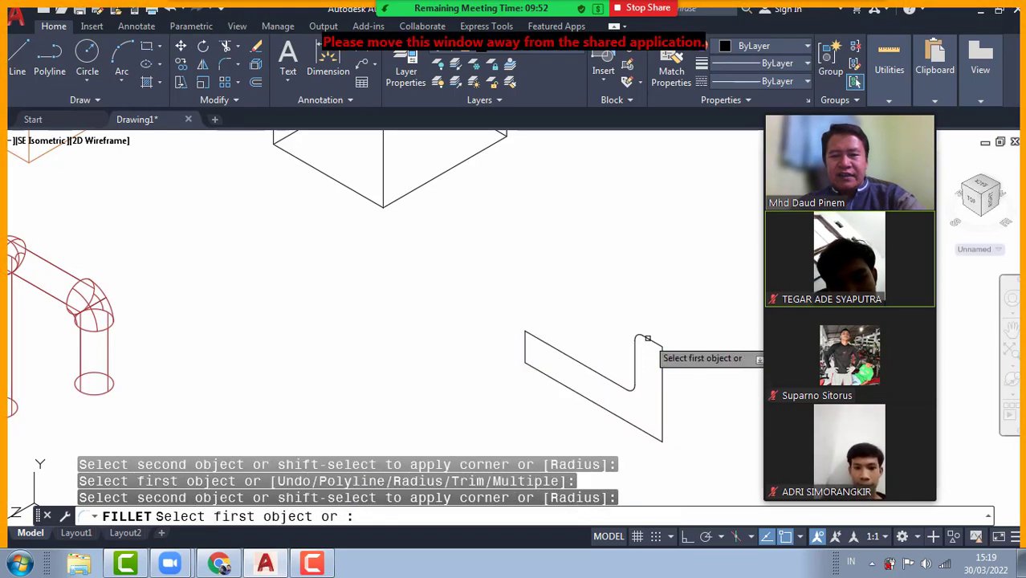
click(662, 362)
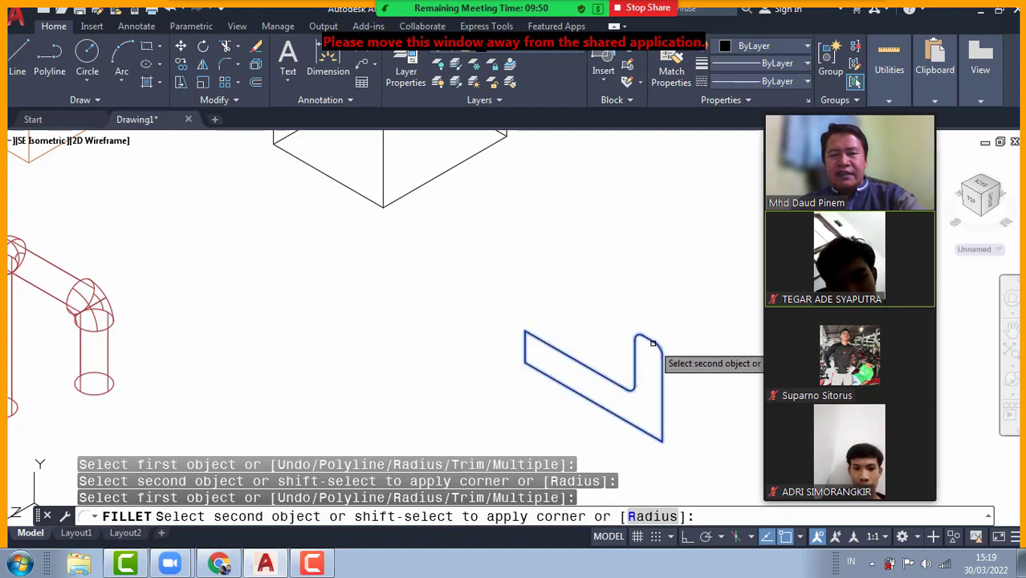
click(652, 344)
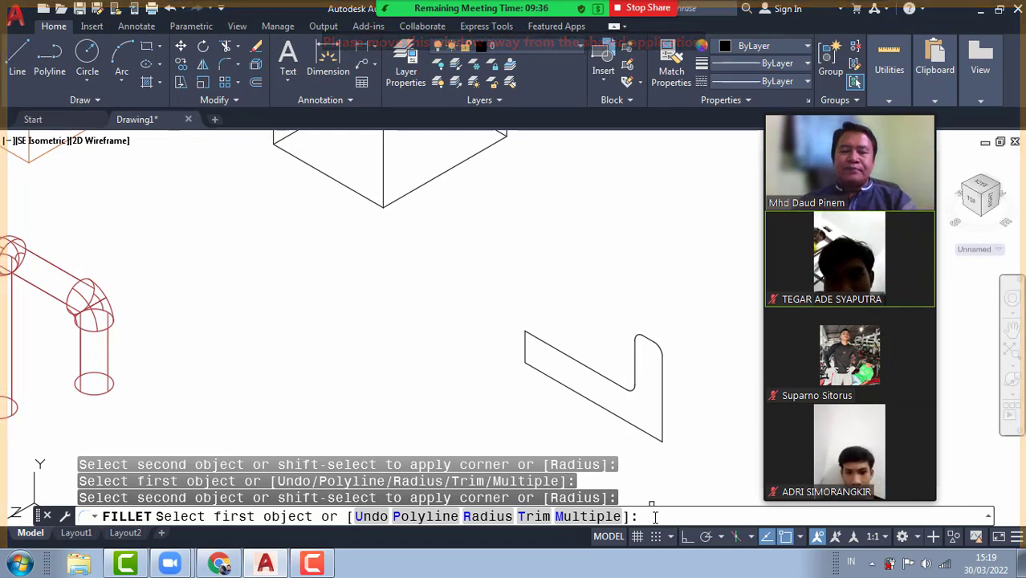
key(Return)
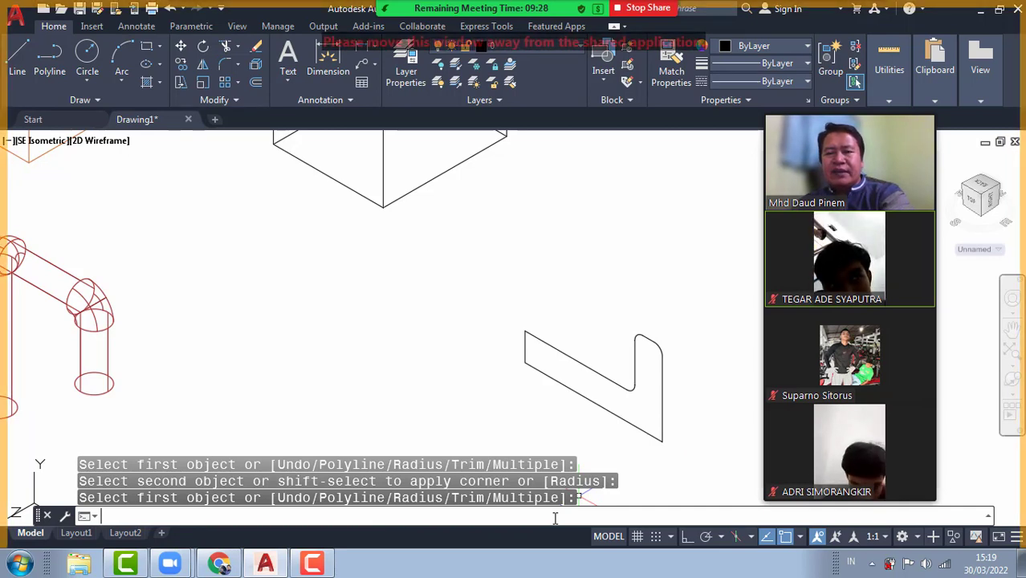
Fillet the outer bottom corner of the L-shaped profile with radius 6.
key(Return)
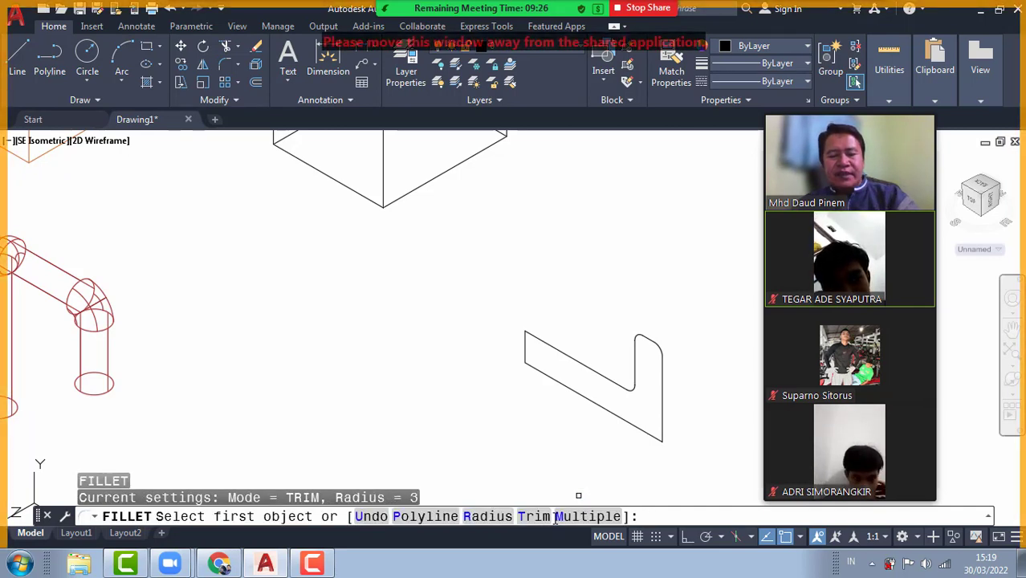
text(R)
key(Return)
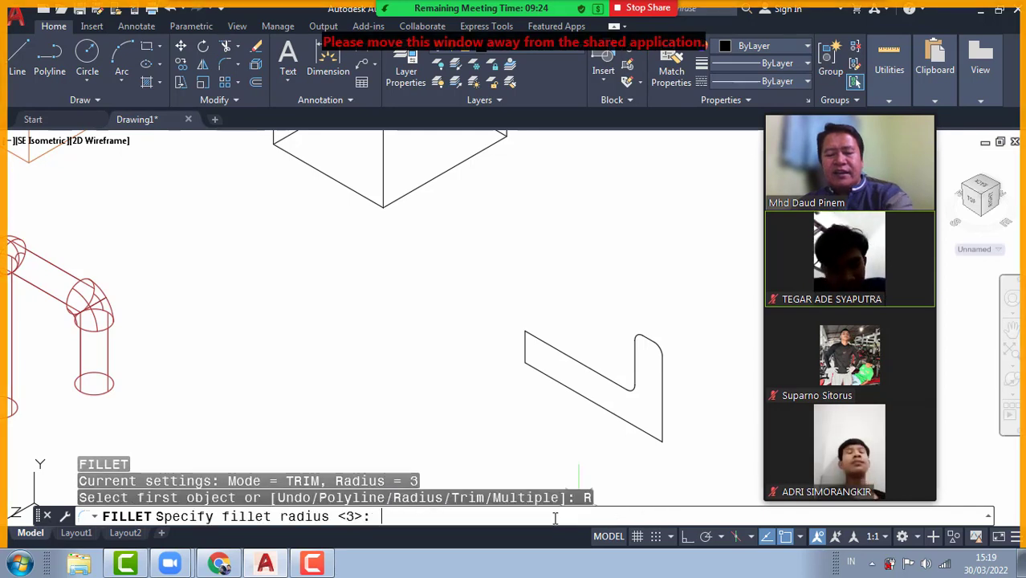
key(Return)
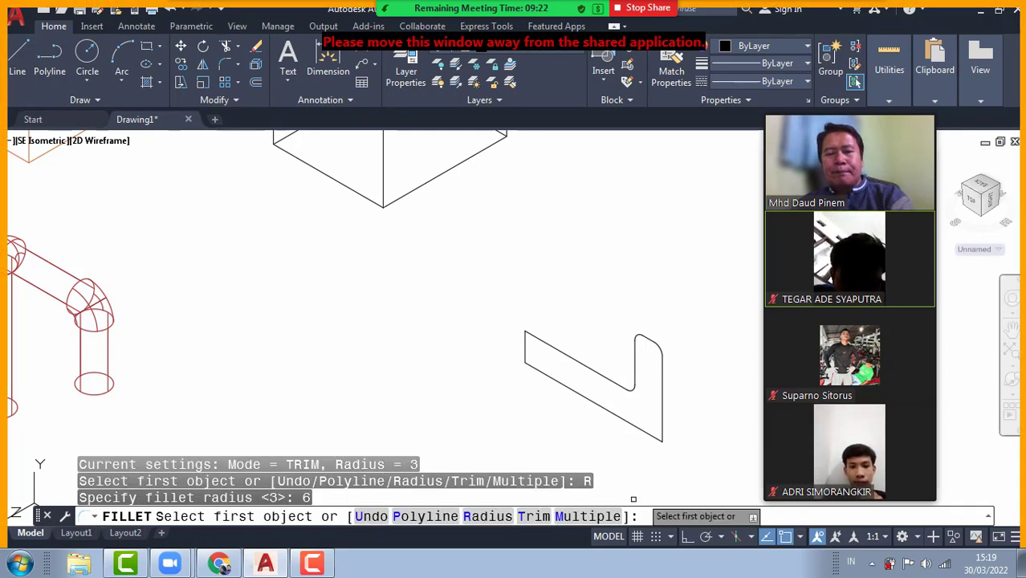
click(646, 432)
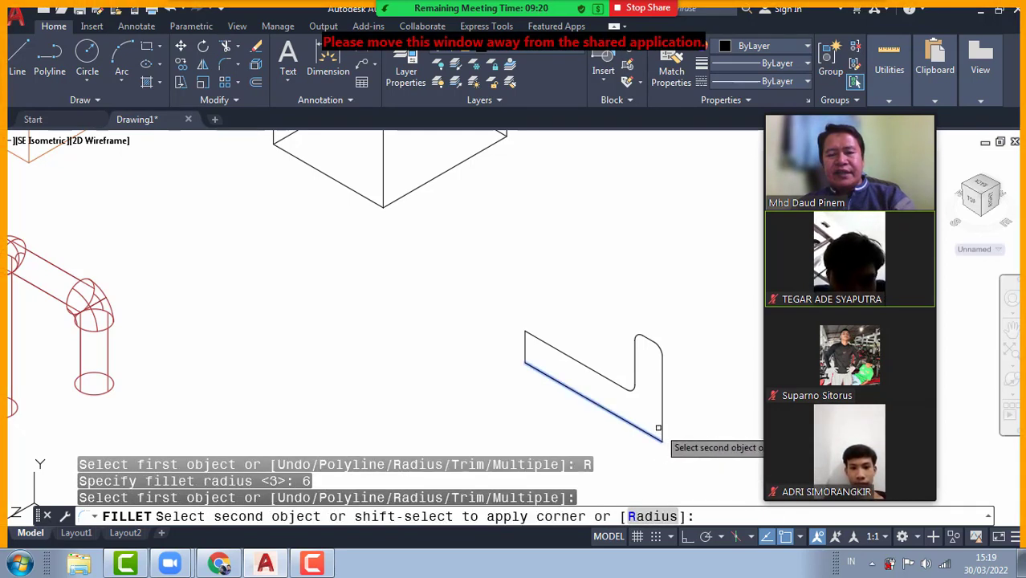
click(662, 428)
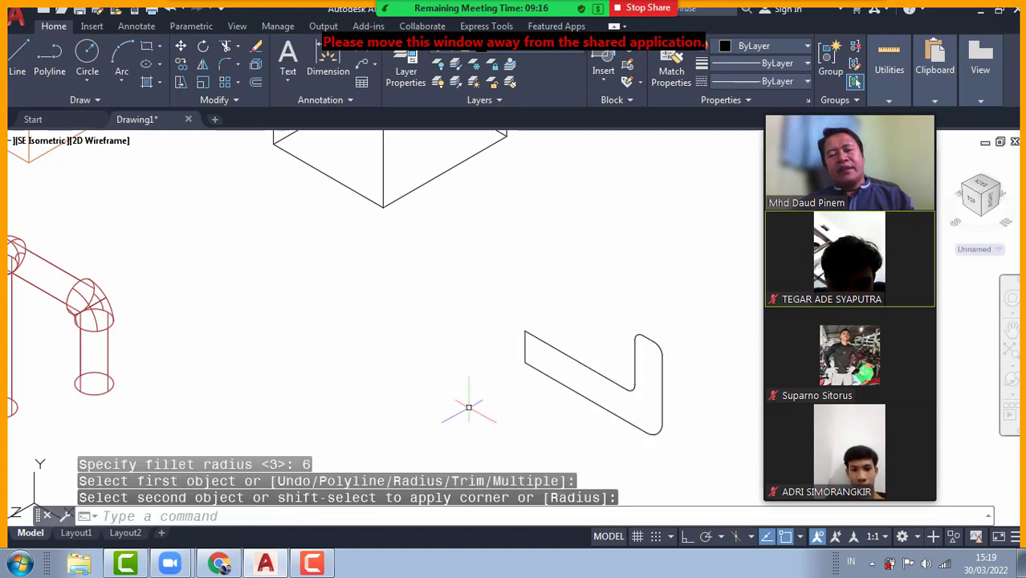
Move the UCS origin to the upper corner of the L-shaped profile's open end.
middle_drag(468, 408, 479, 423)
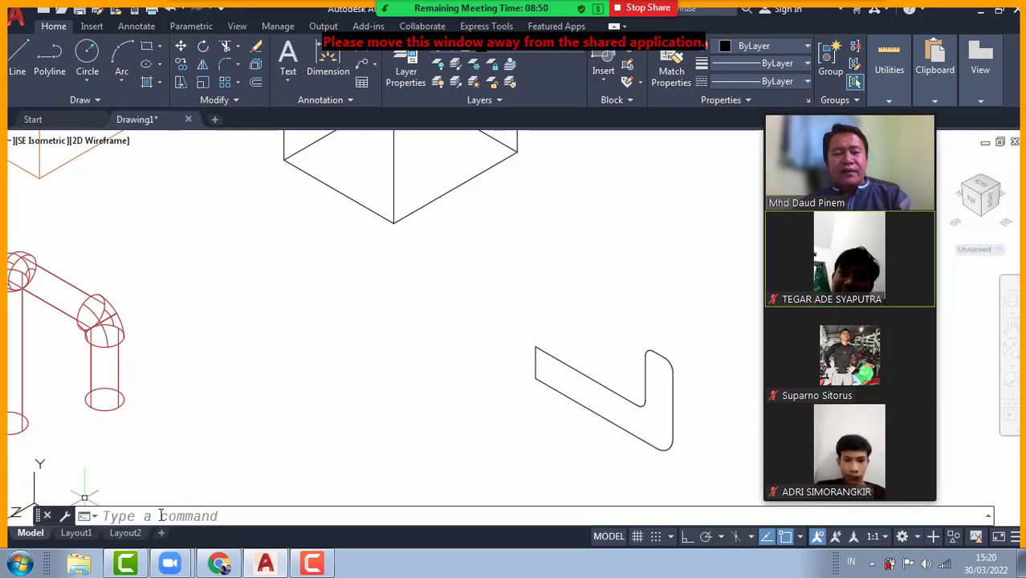
text(CS)
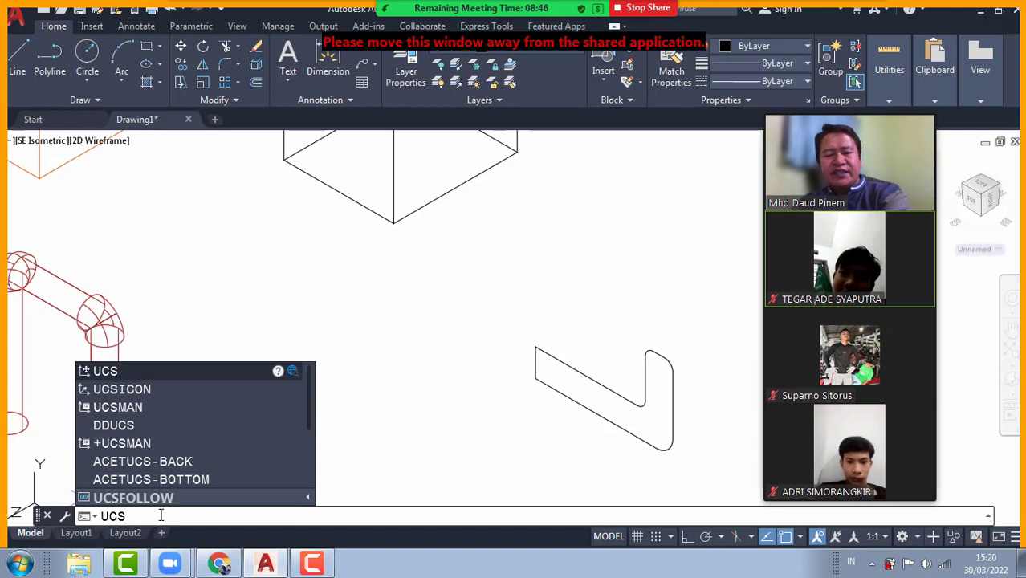
key(Return)
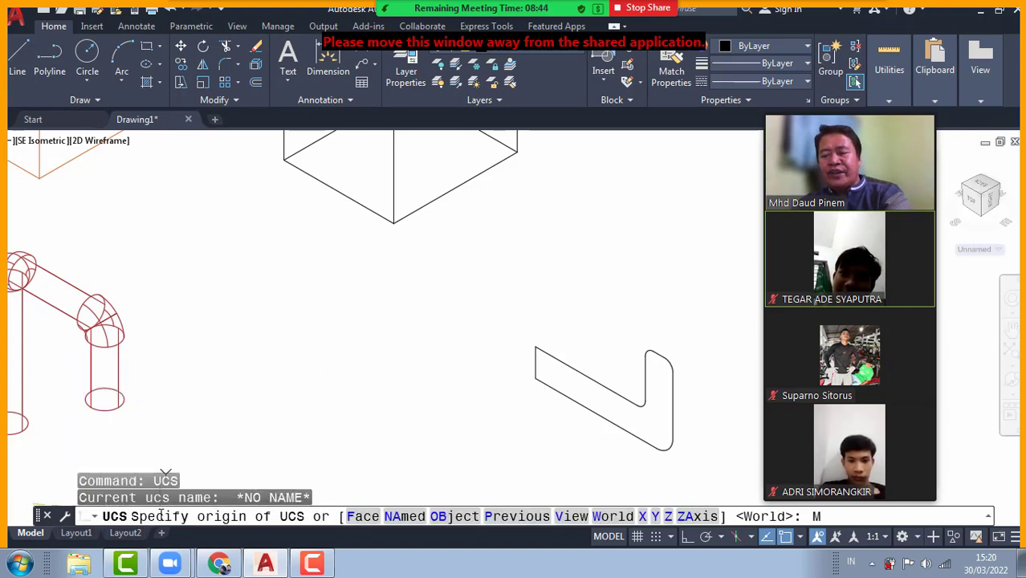
text(M)
key(Return)
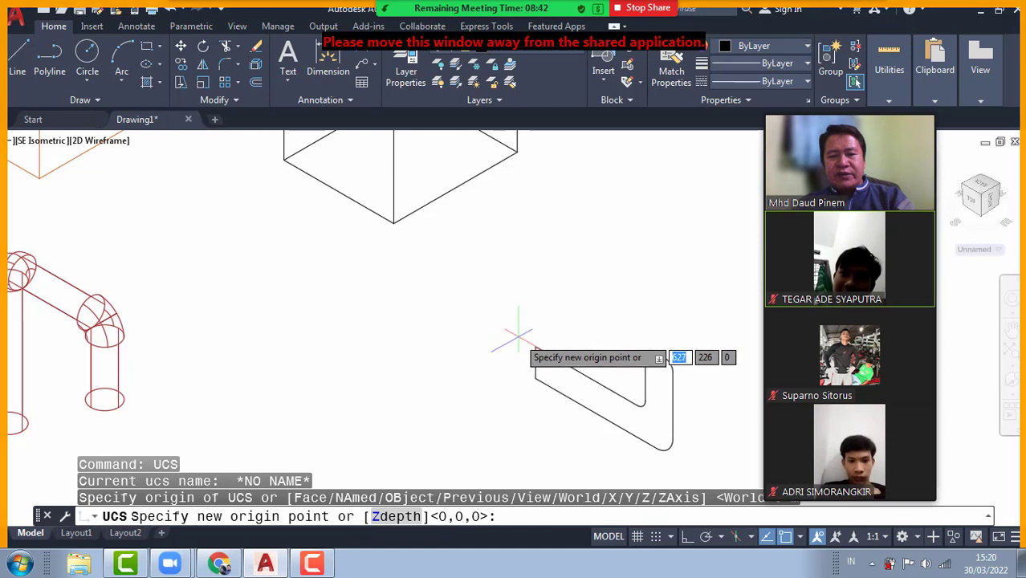
click(535, 349)
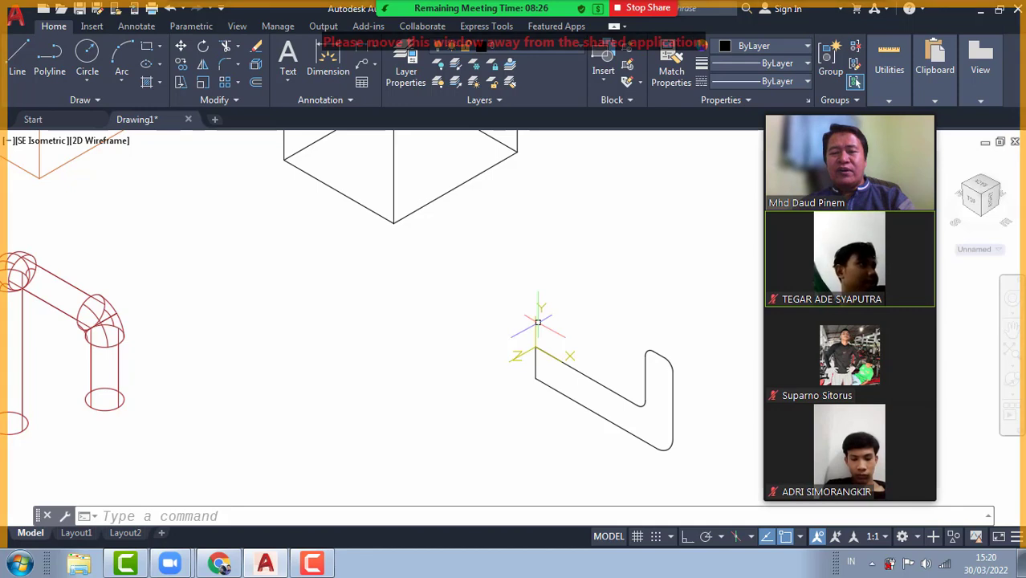
Revolve the L-shaped profile 360° about the Y axis, admitting the waiting participant to the meeting during the command.
click(502, 518)
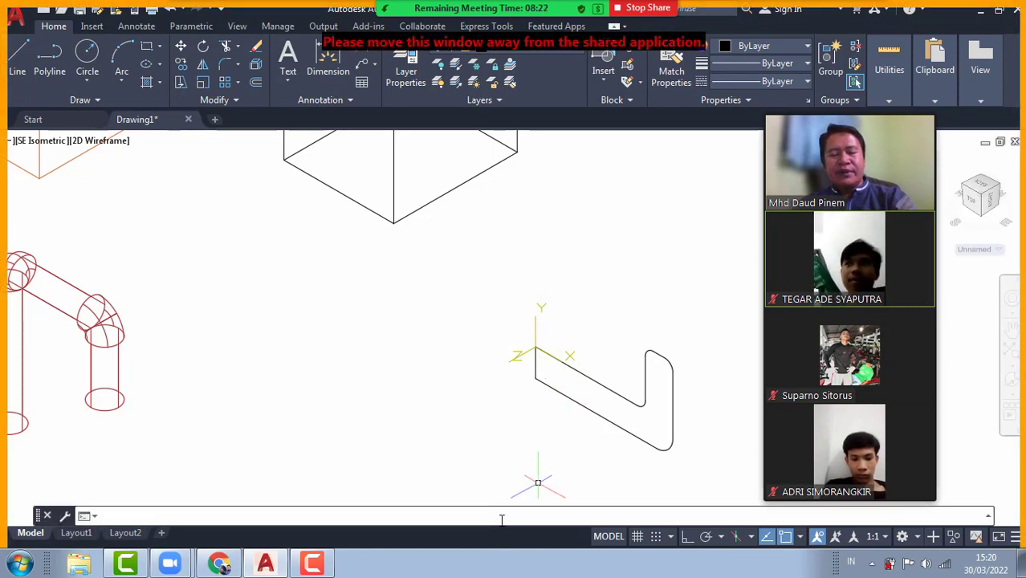
text(E)
key(BackSpace)
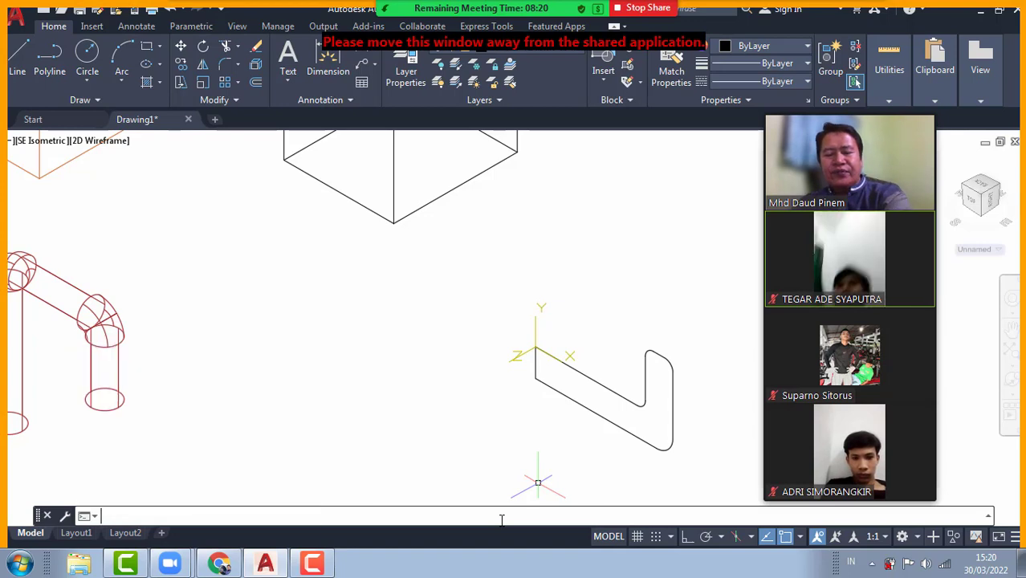
text(EVOL)
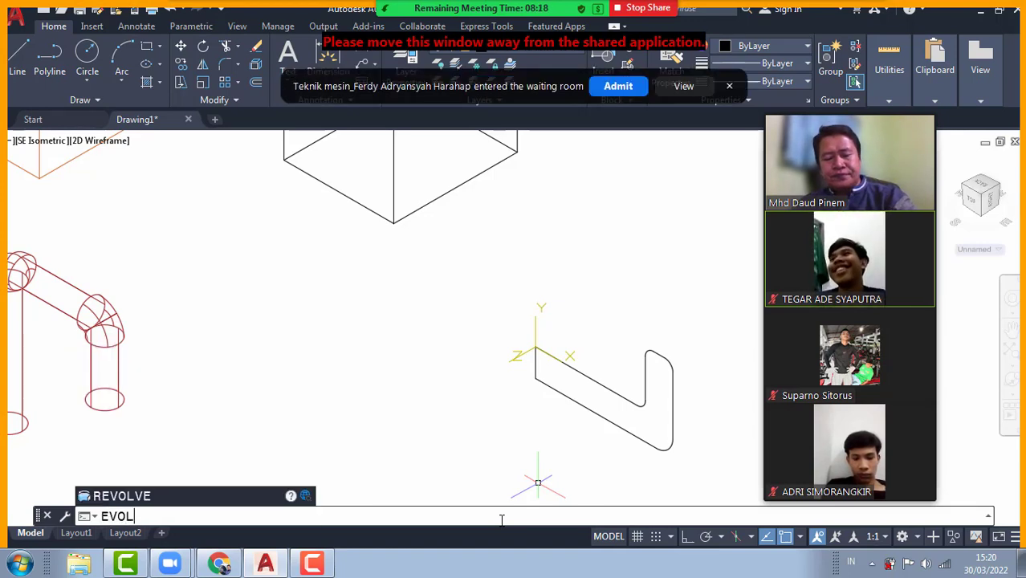
text(VE)
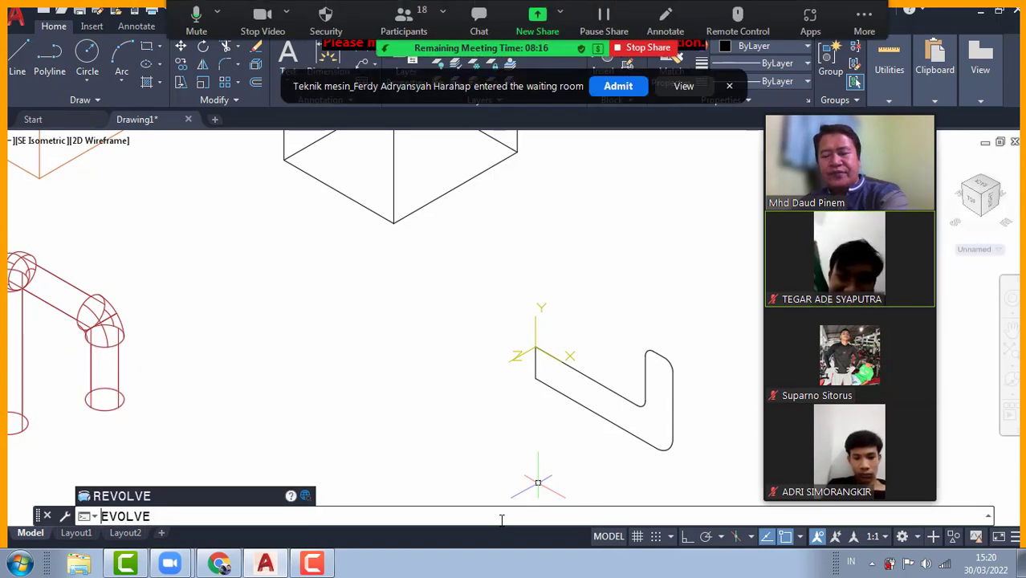
text(R)
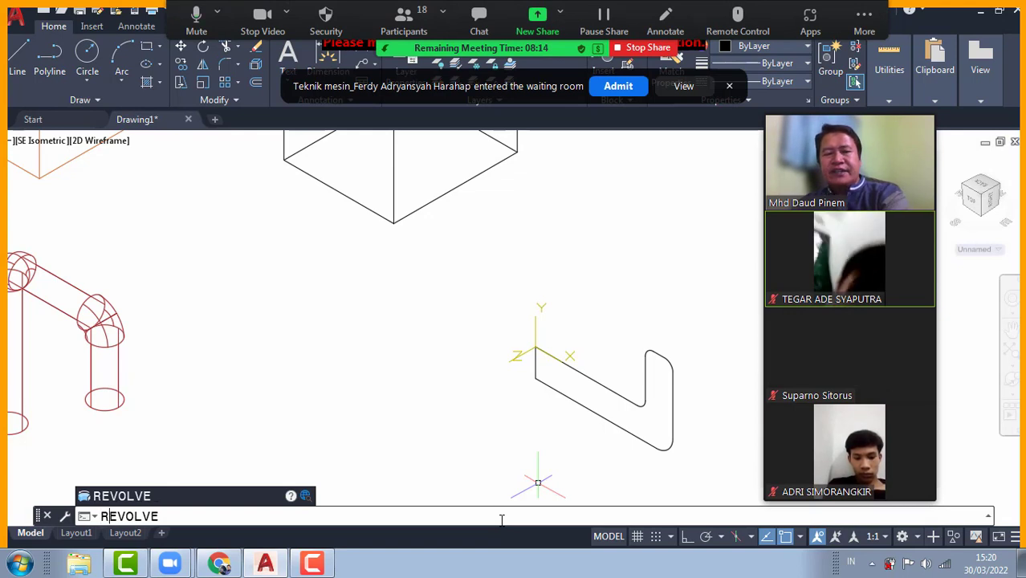
key(Return)
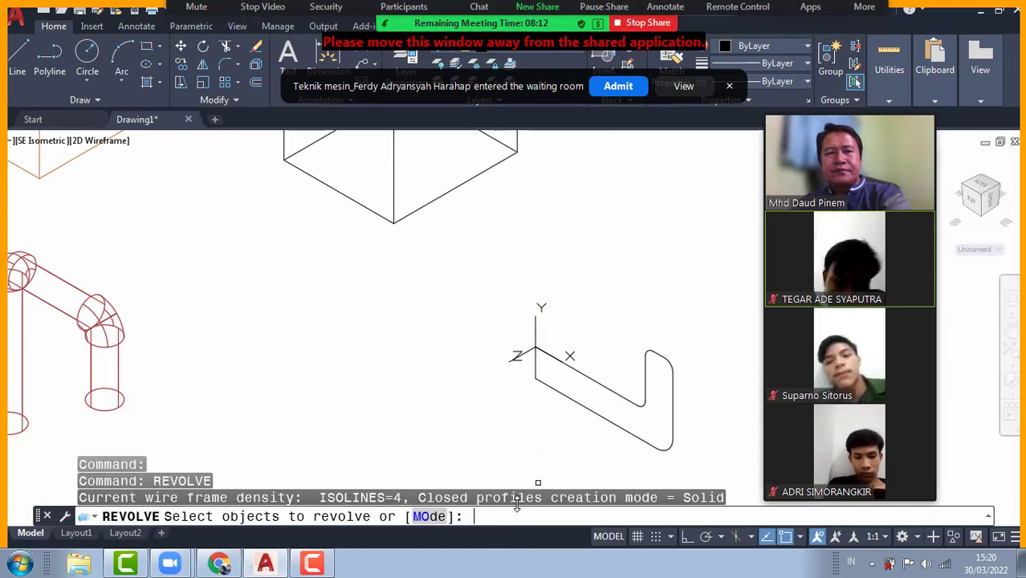
click(624, 88)
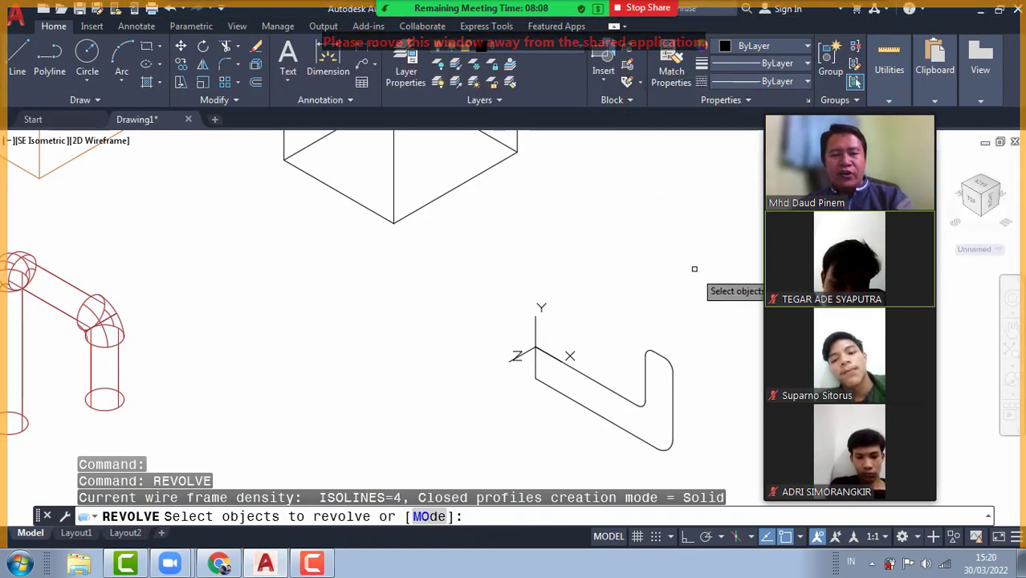
click(672, 377)
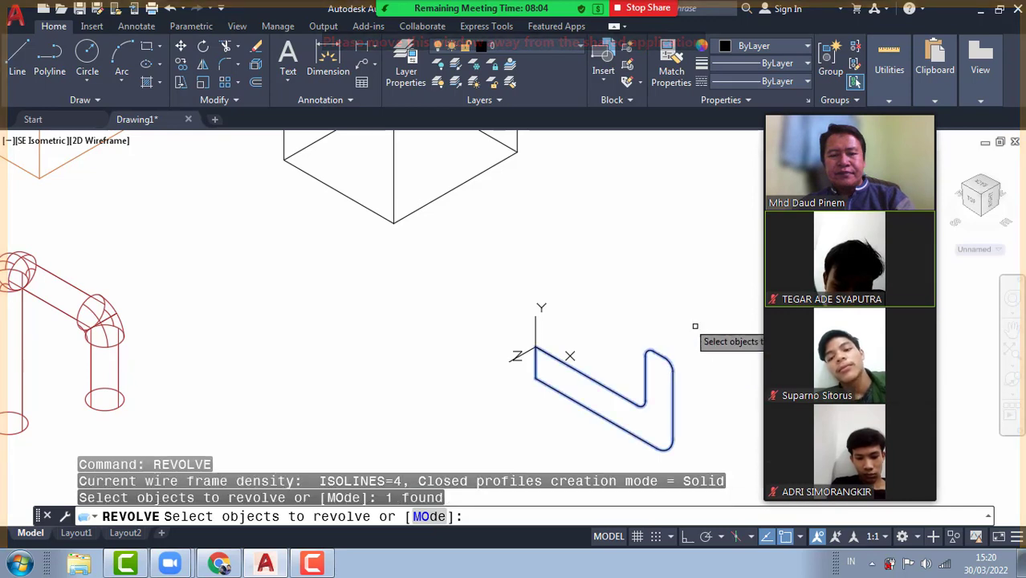
key(Return)
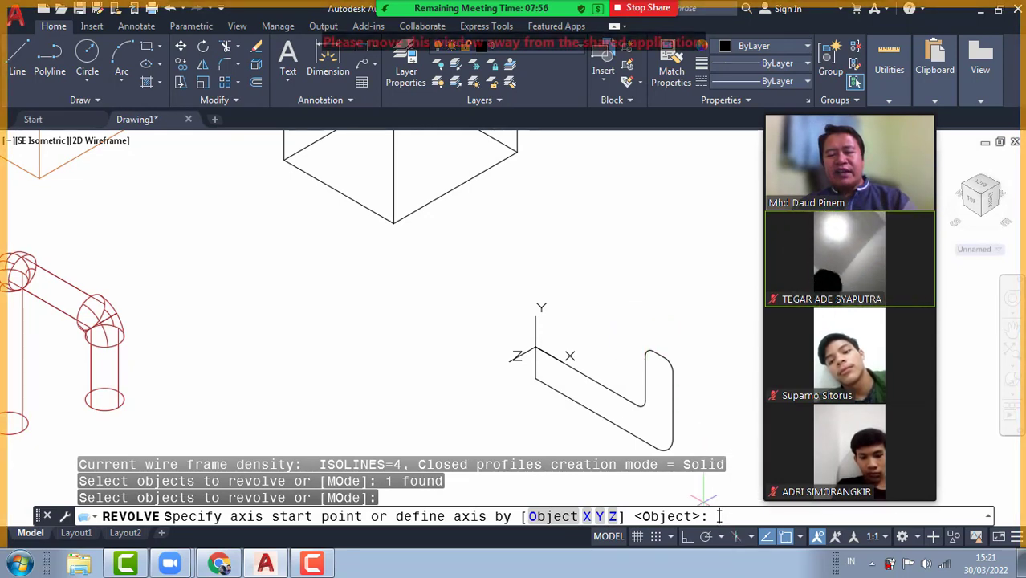
text(Y)
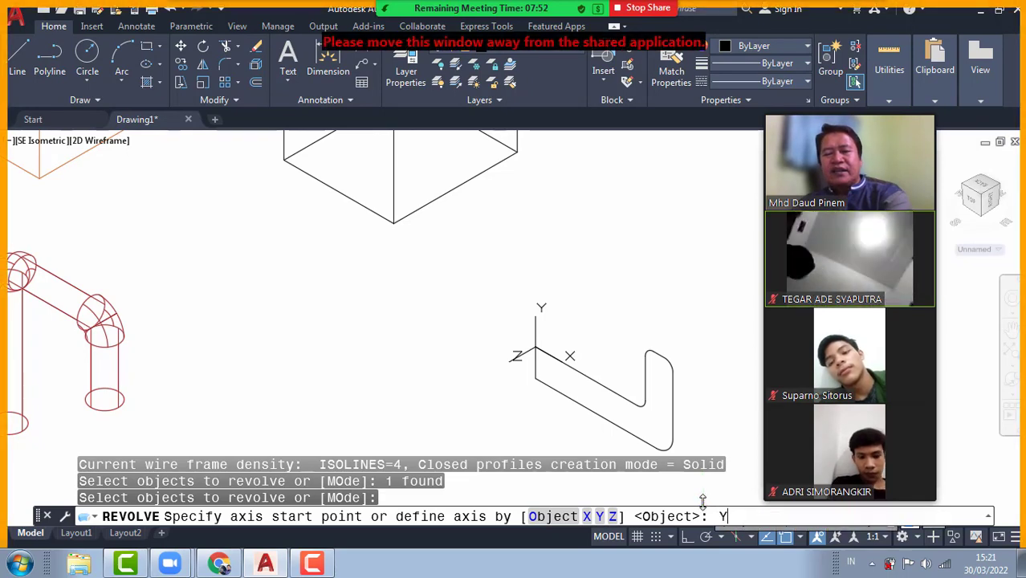
key(Return)
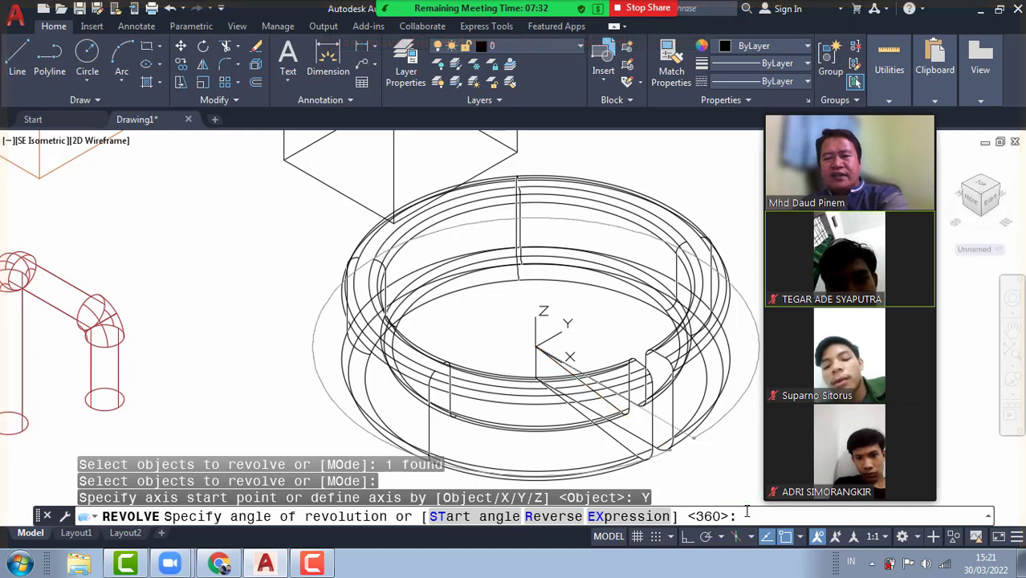
key(Return)
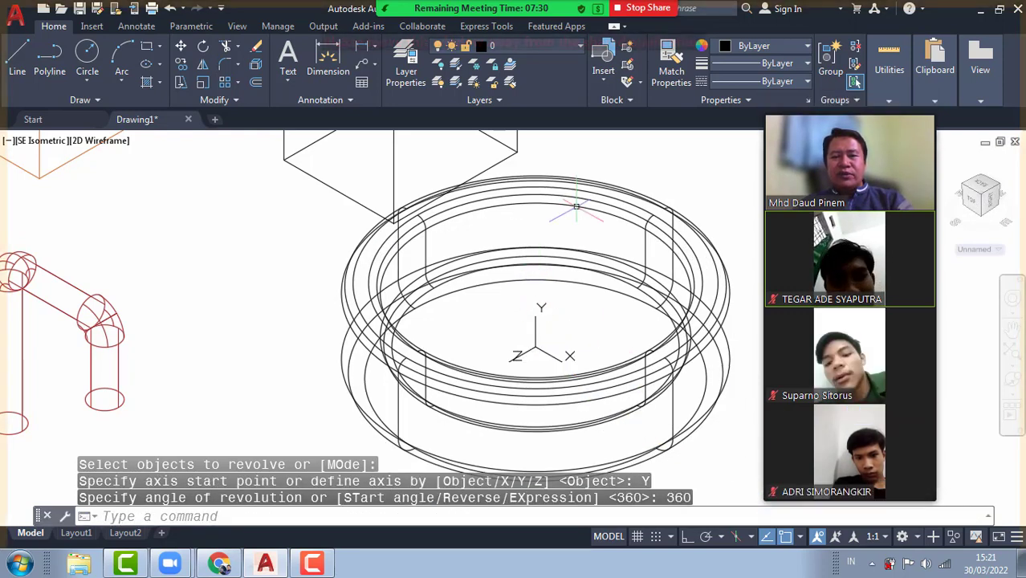
Try to move the revolved solid away from the box, using its center as the base point.
scroll(537, 252, down, 2)
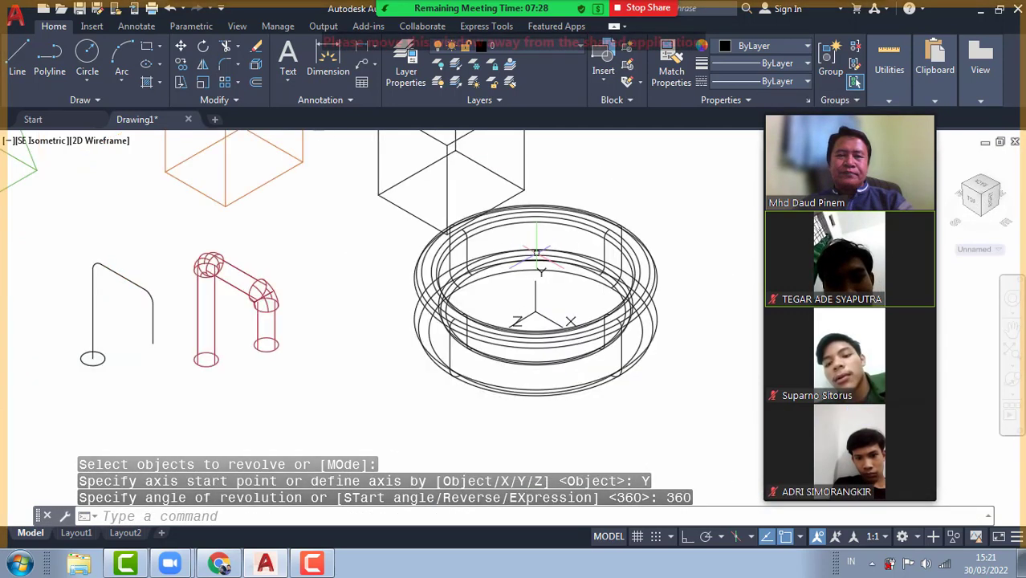
mouse_move(536, 253)
middle_down()
mouse_move(514, 265)
mouse_move(389, 269)
middle_up()
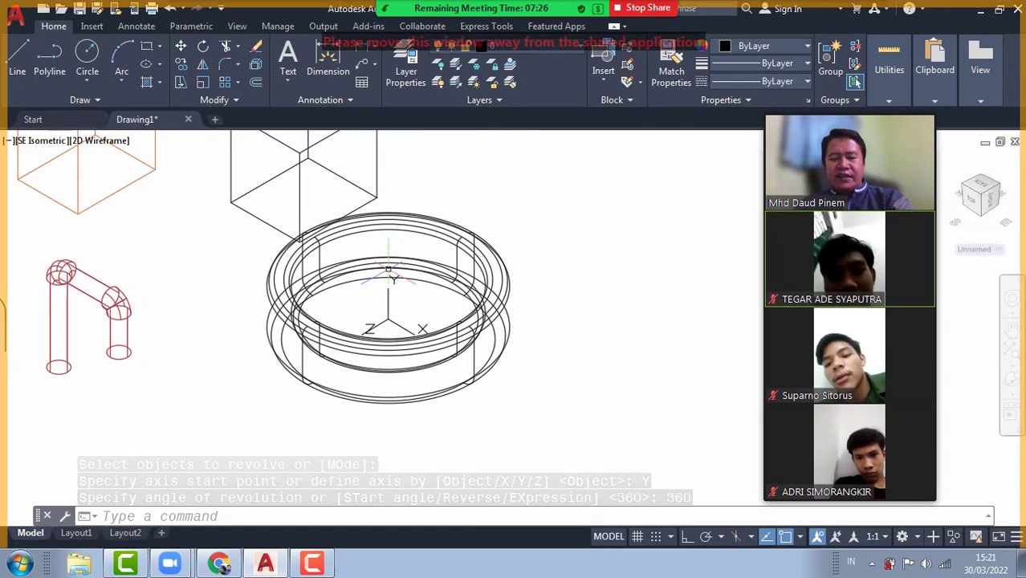
text(m)
key(Return)
click(475, 246)
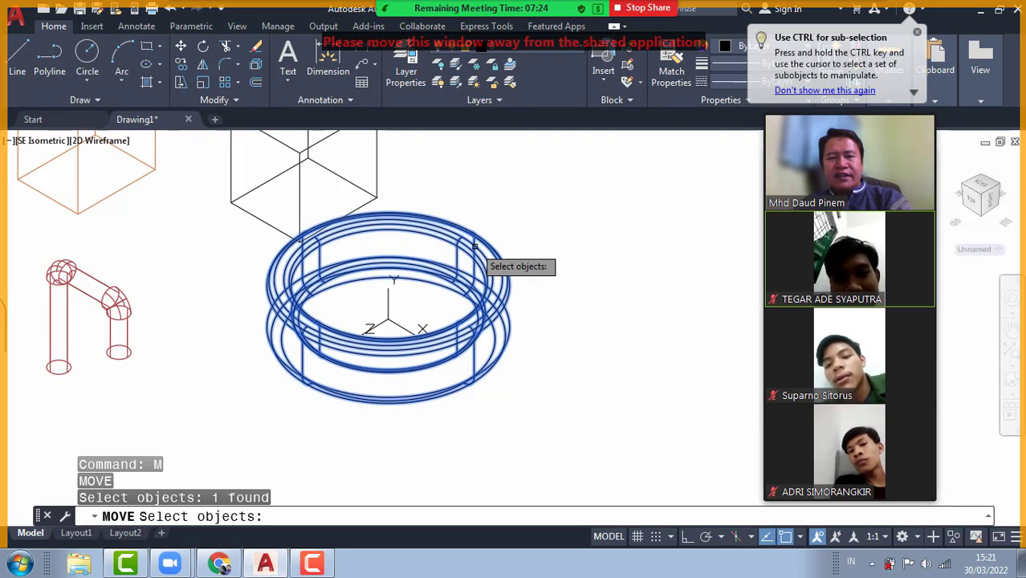
key(Return)
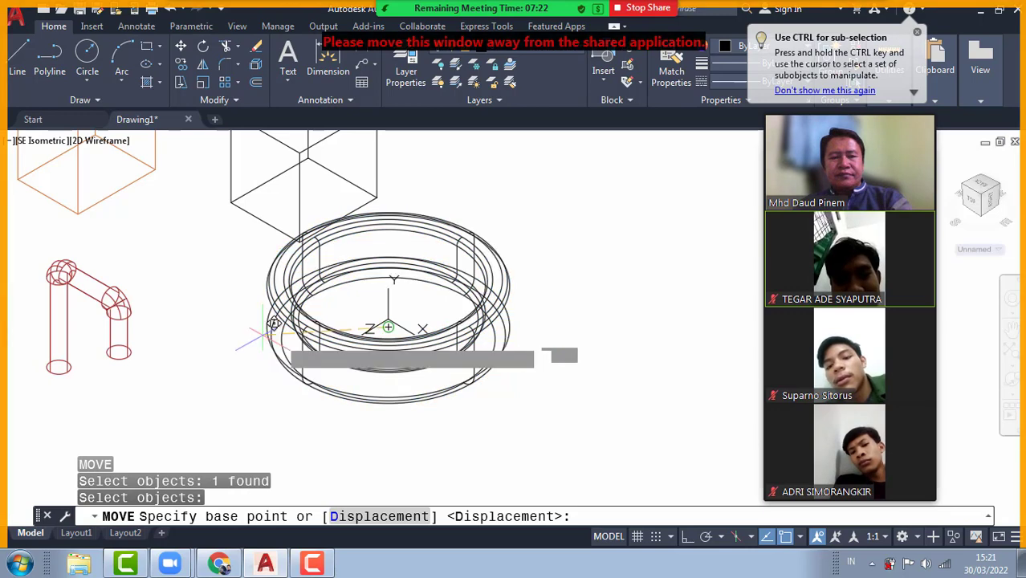
click(388, 328)
click(404, 327)
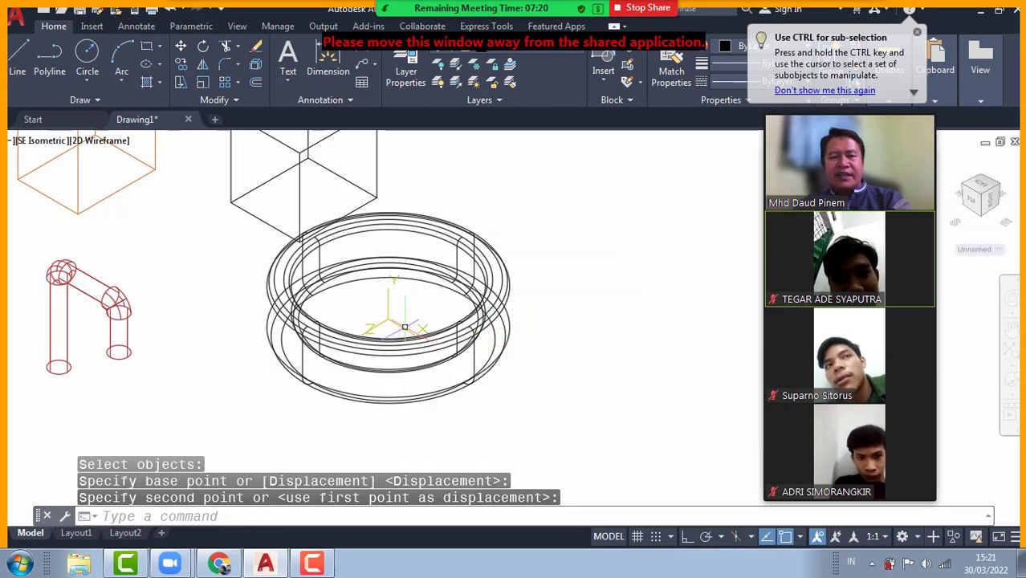
Move the revolved solid away from the neighboring box, picking both displacement points in empty space.
key(Return)
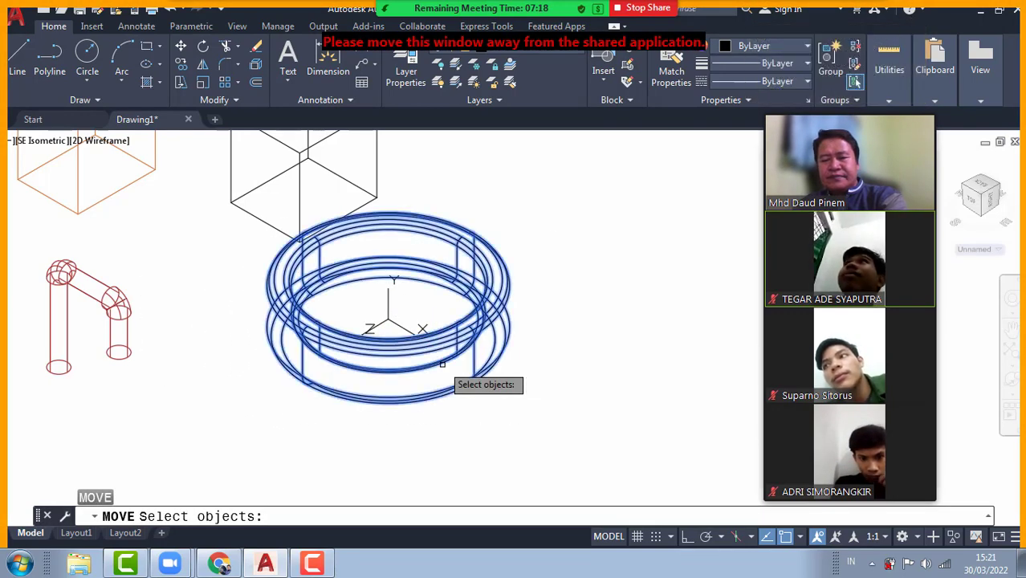
click(442, 364)
key(Return)
click(290, 429)
click(405, 438)
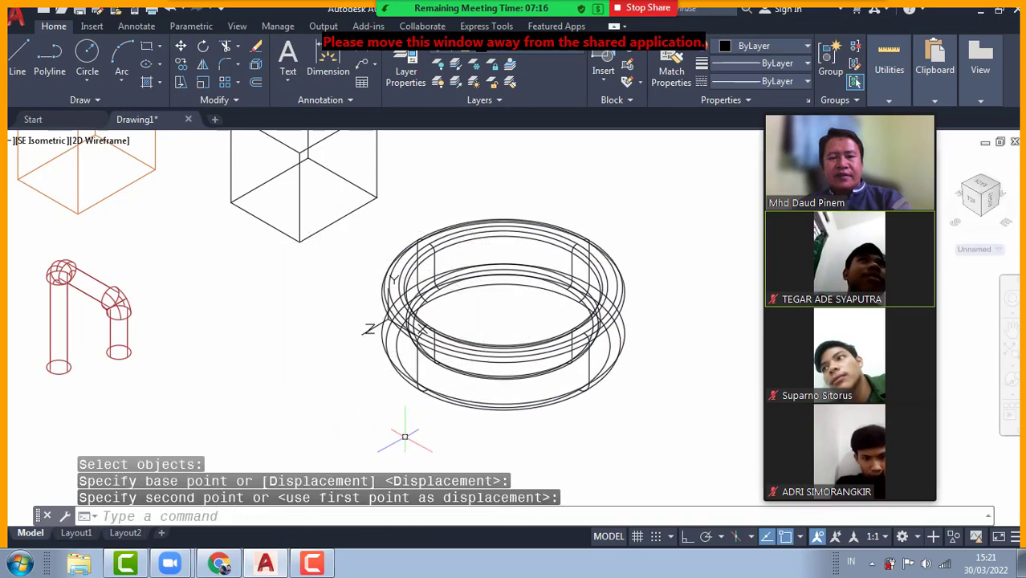
View the revolved solid with its hidden lines removed using the HIDE command.
scroll(546, 317, up, 2)
middle_drag(546, 318, 479, 304)
click(407, 507)
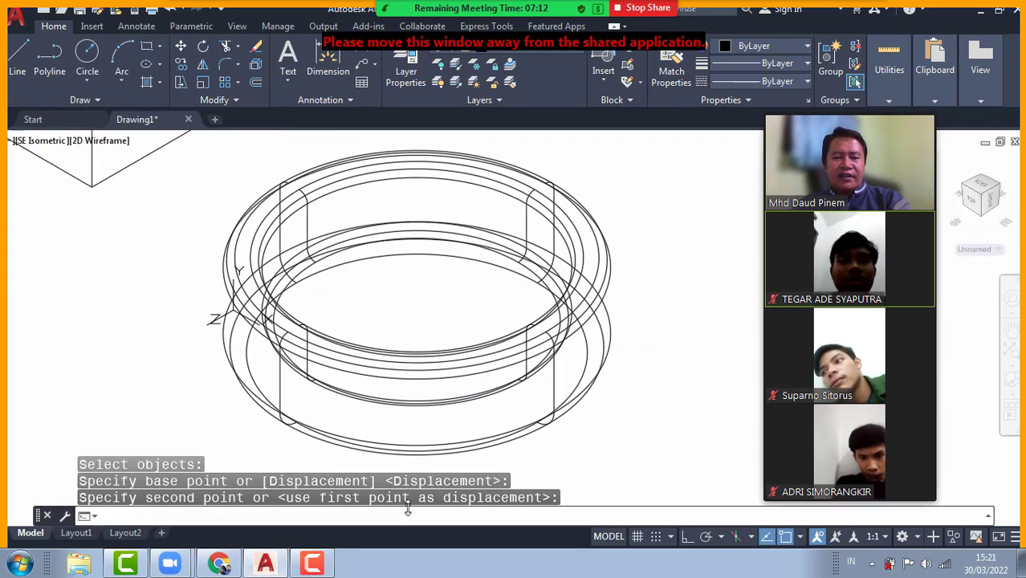
key(Return)
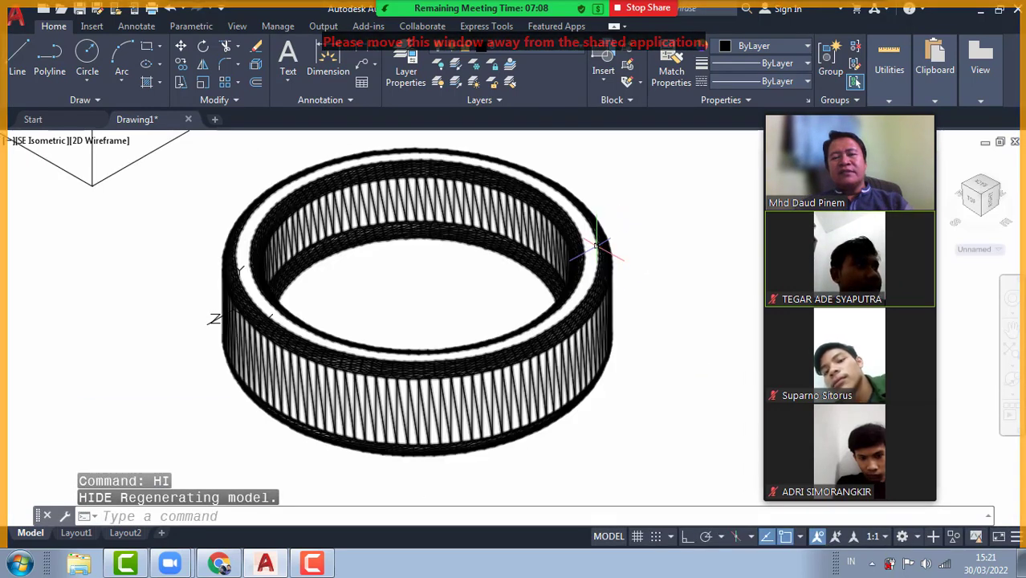
Set the revolved solid's color to Magenta and display it with hidden lines removed.
click(610, 239)
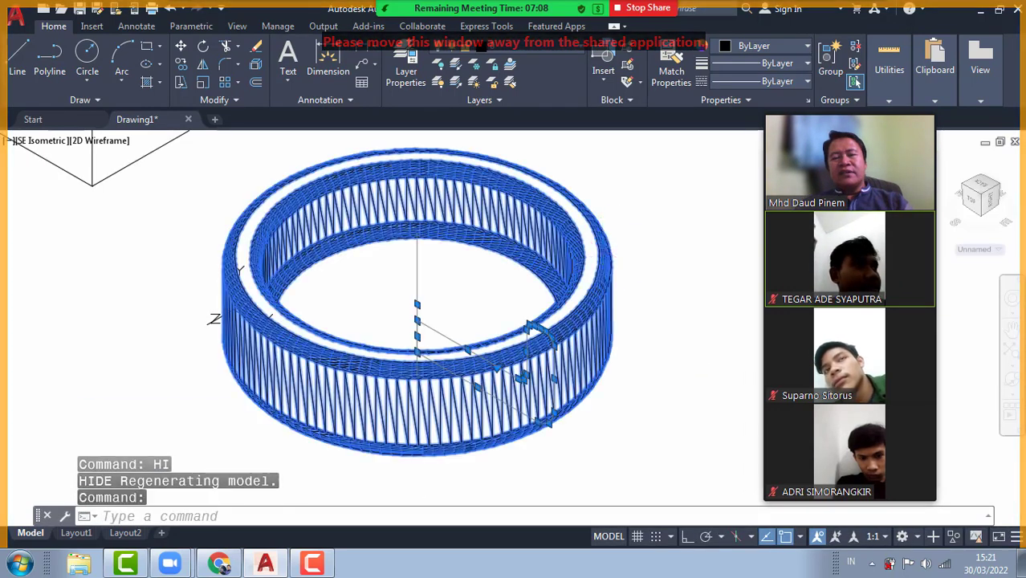
click(804, 47)
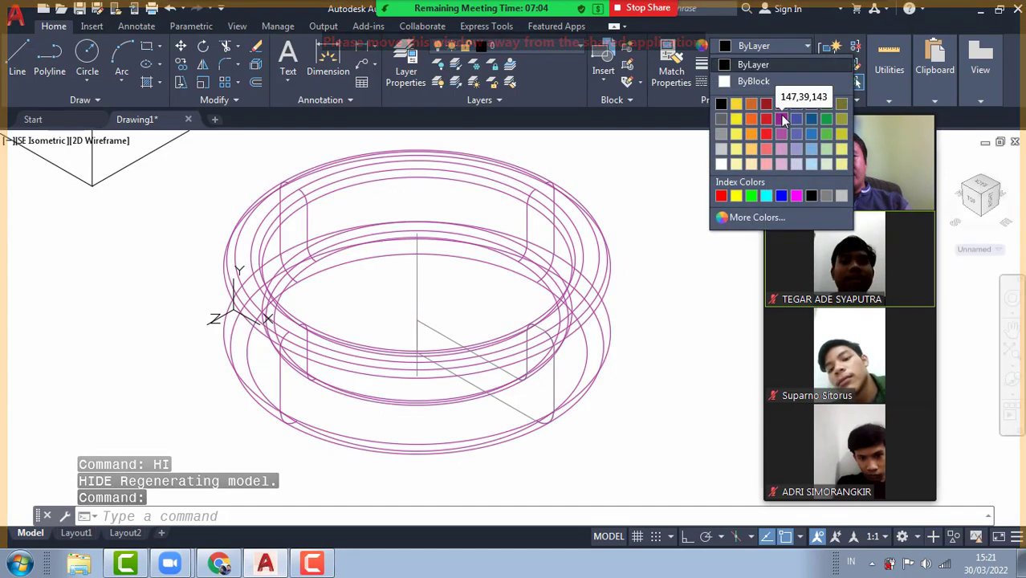
click(796, 195)
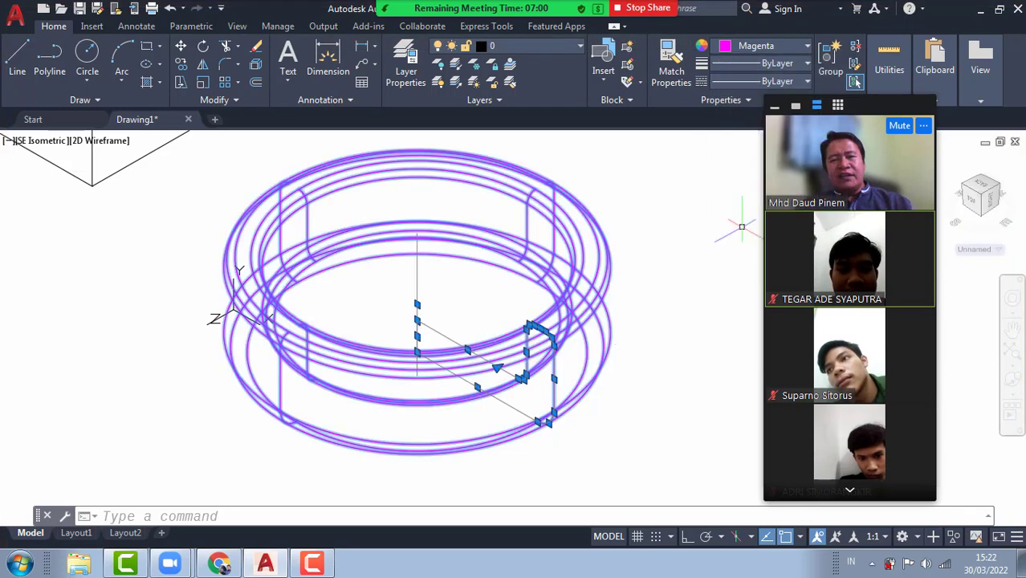
click(451, 517)
text(HI)
key(Return)
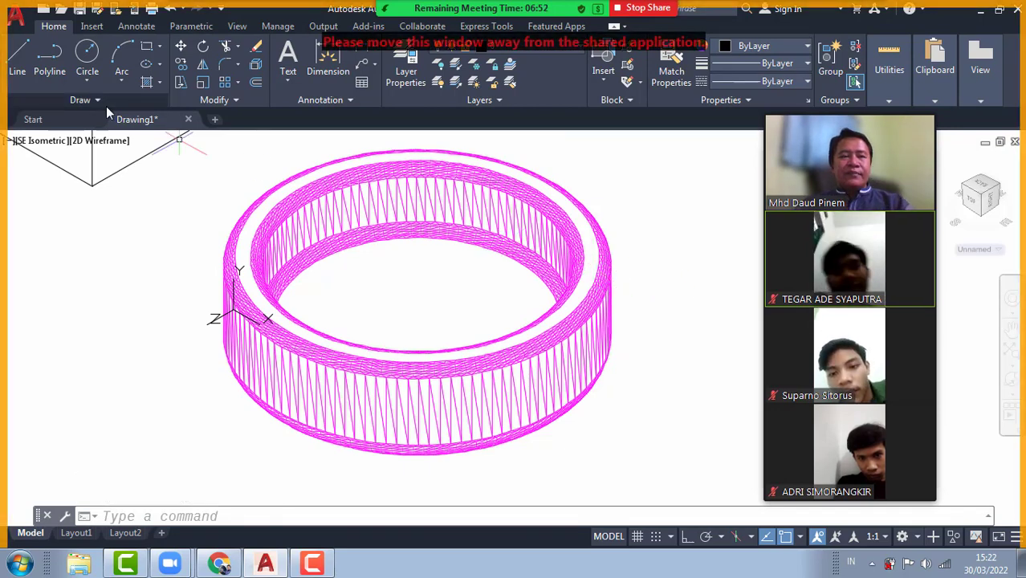
Display the model in the Shaded visual style.
click(105, 141)
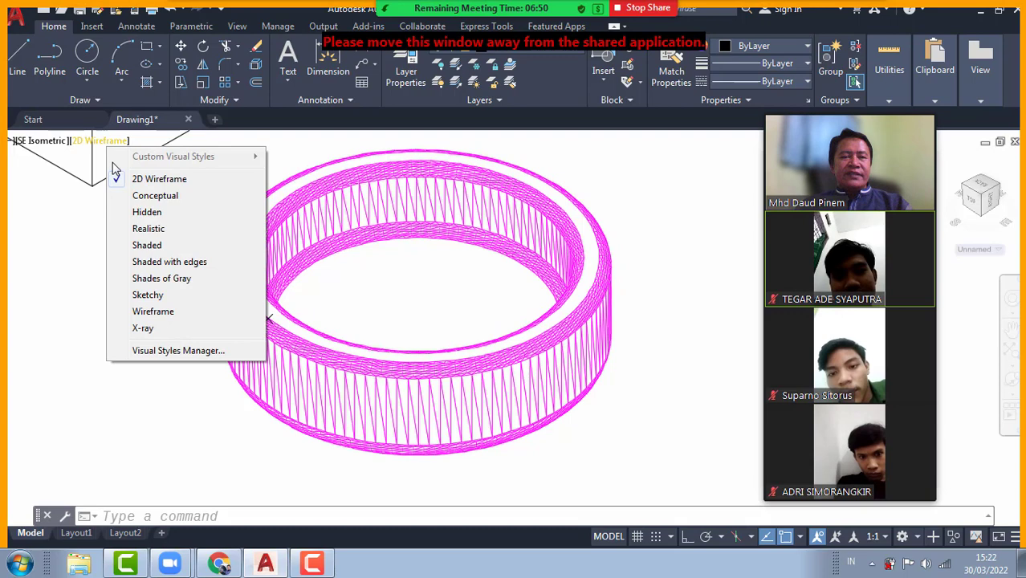
click(146, 246)
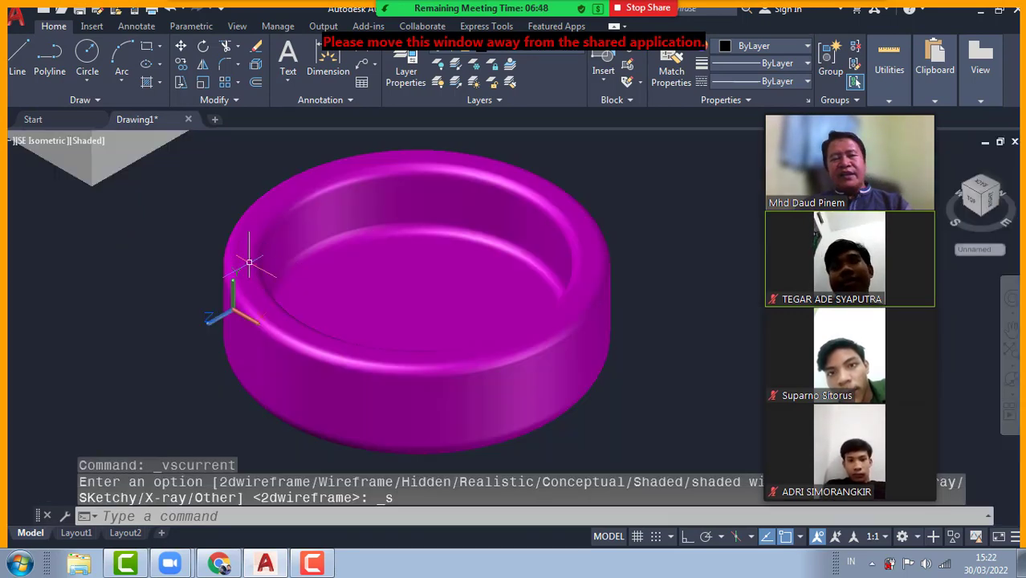
mouse_move(311, 282)
middle_down()
mouse_move(424, 300)
mouse_move(405, 281)
middle_up()
Reset the UCS to World.
click(151, 515)
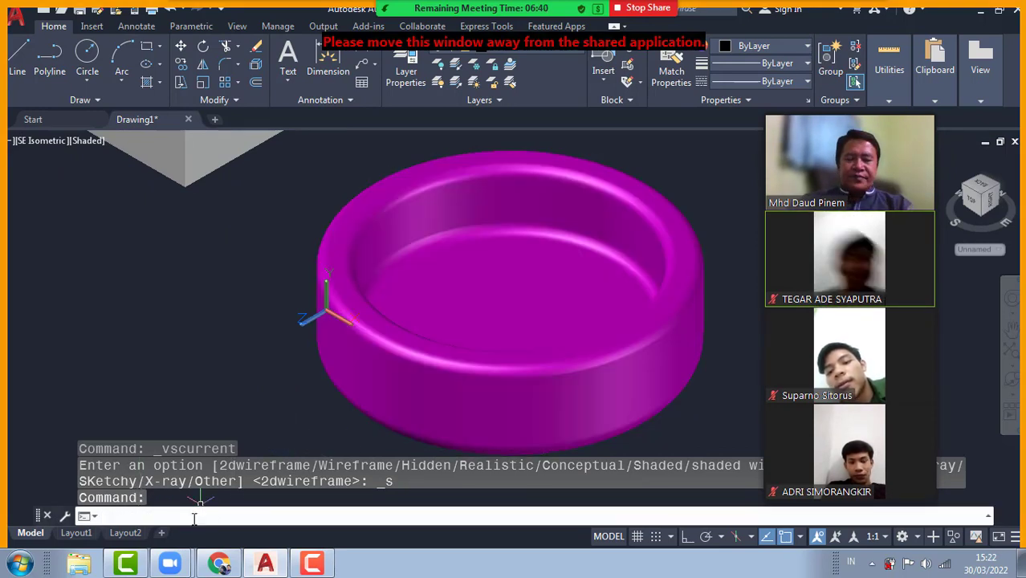
key(Return)
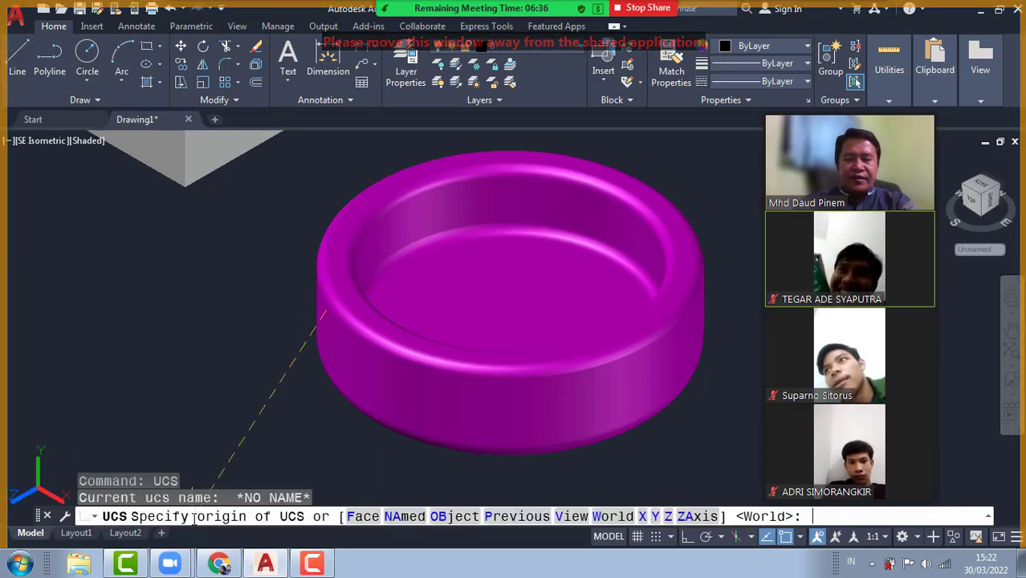
key(Return)
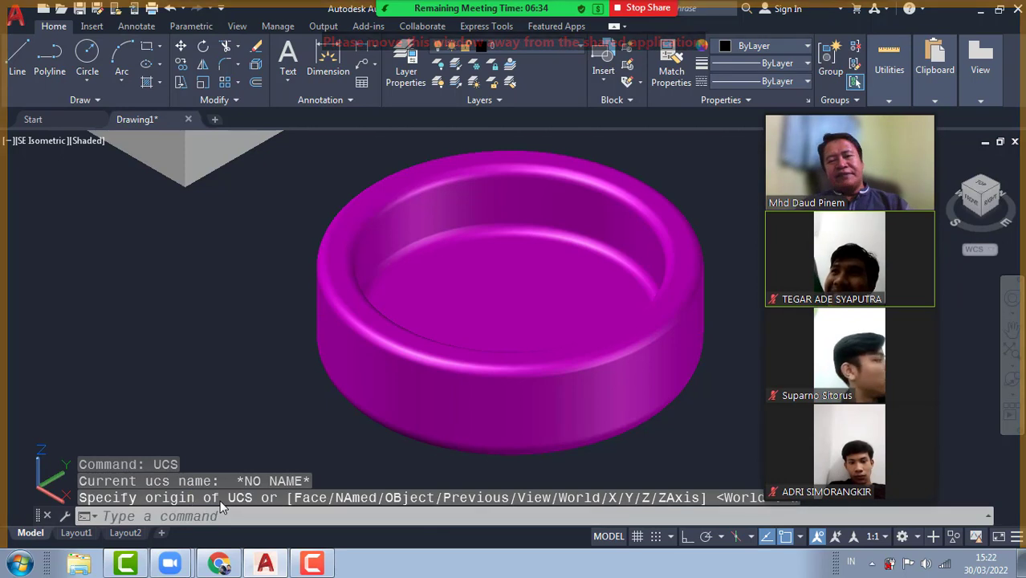
Undo the reset of the UCS to World.
key(ctrl+z)
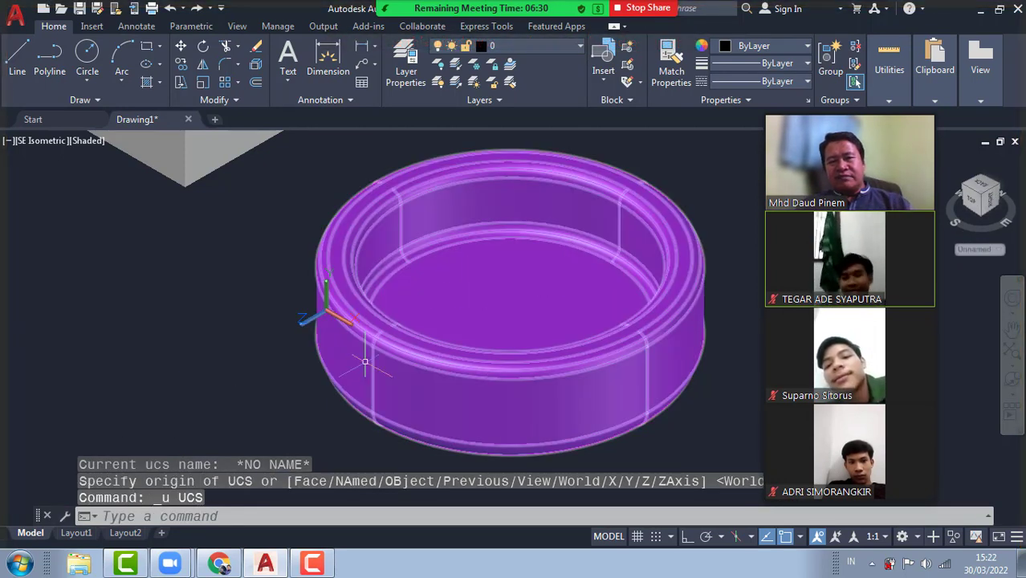
middle_drag(208, 321, 182, 329)
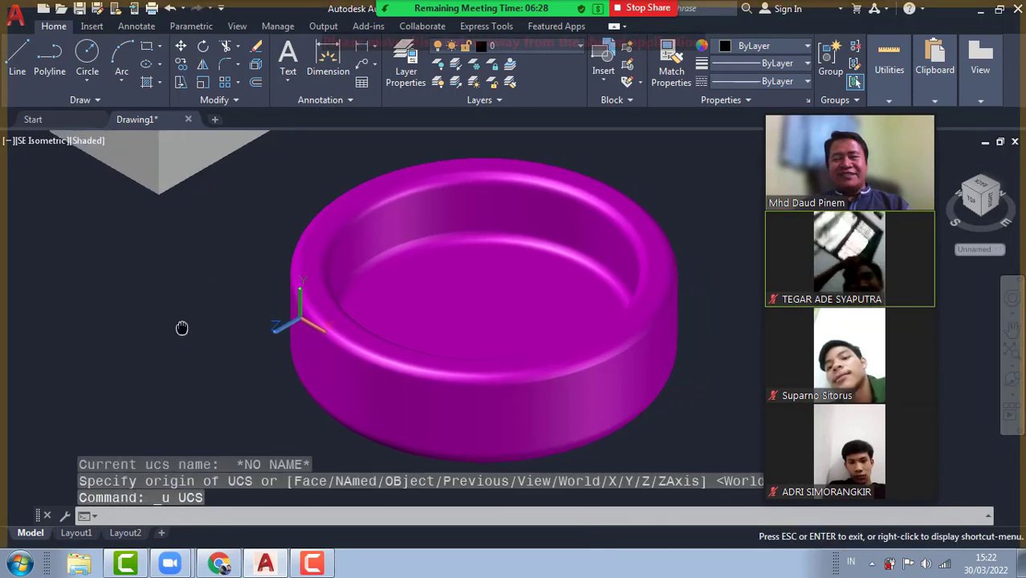
key(Escape)
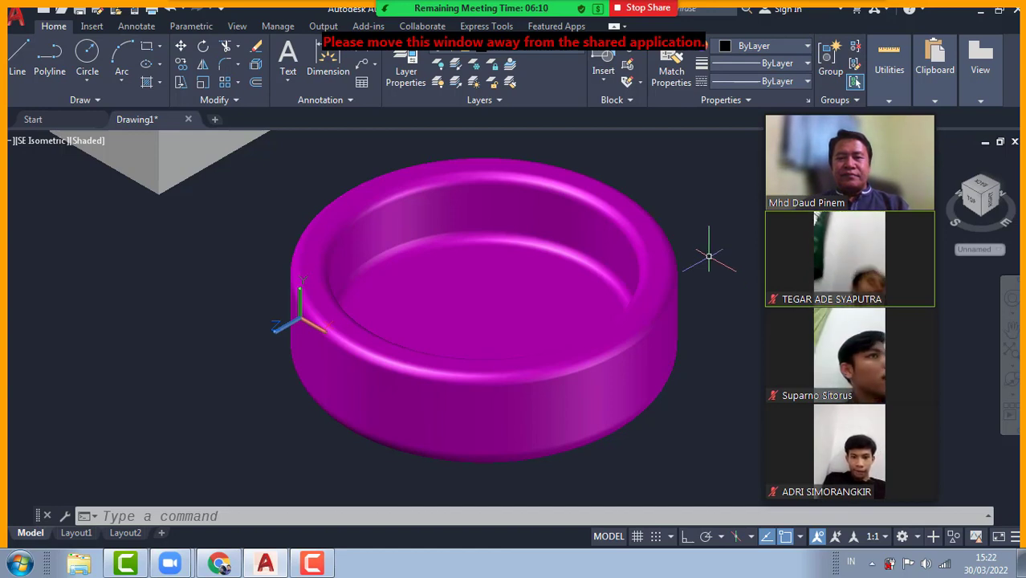
shift+middle_drag(709, 257, 685, 263)
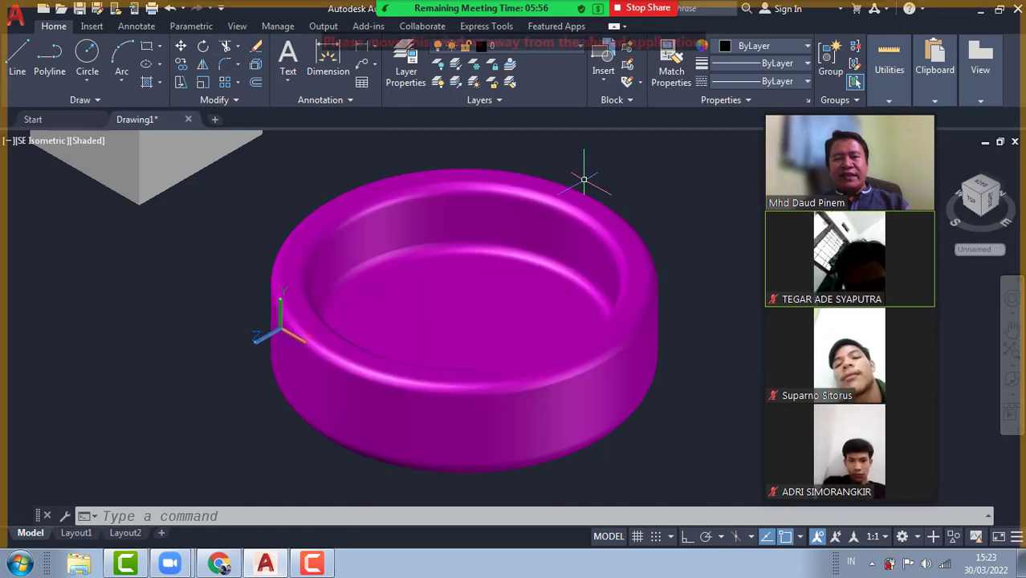
click(281, 516)
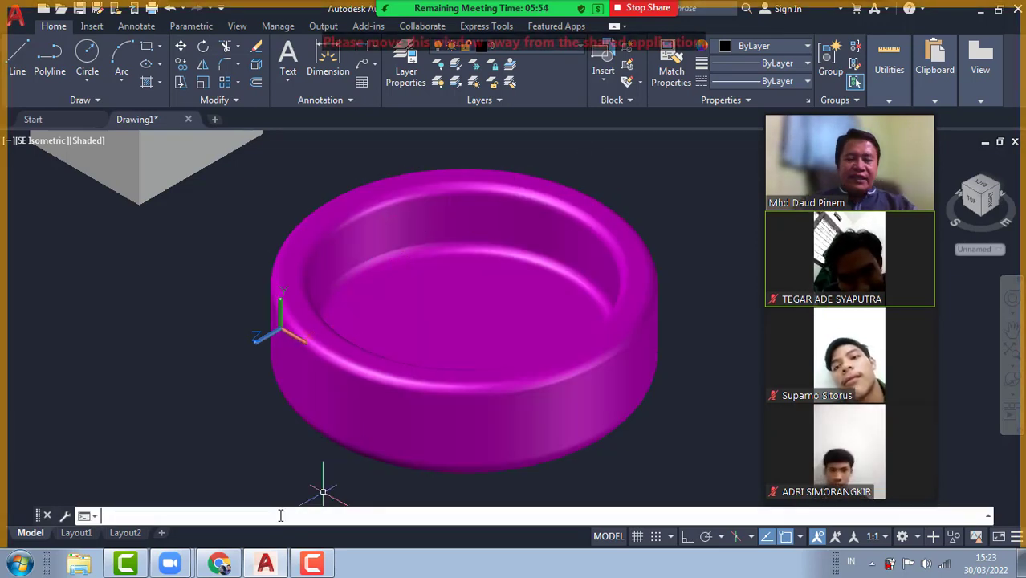
text(ucs)
key(Return)
text(m)
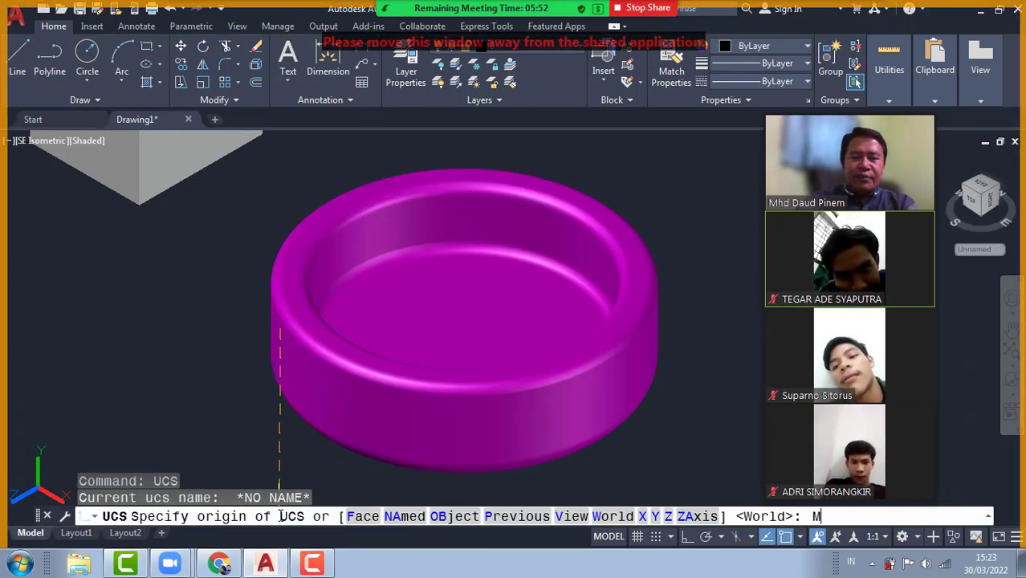
key(Return)
text(CEN)
key(Return)
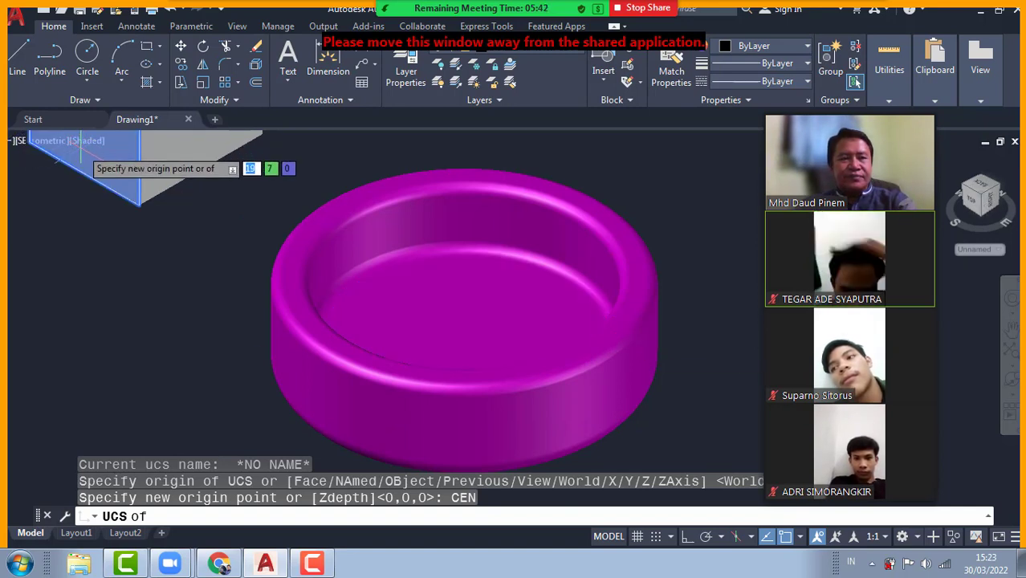
key(Escape)
Switch to the 2D Wireframe visual style and move the UCS origin to the center of the ring's uppermost circle.
click(90, 140)
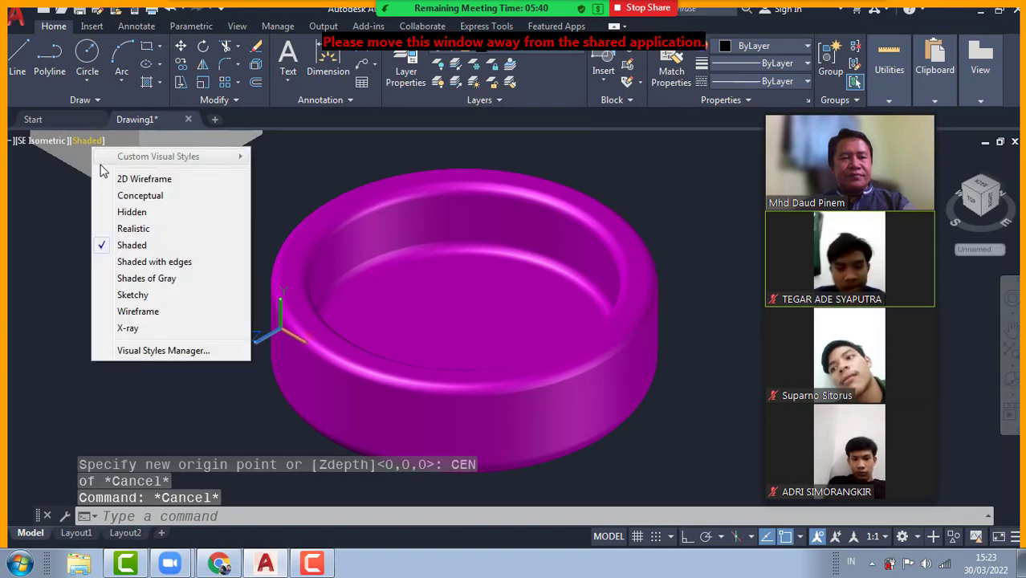
click(137, 179)
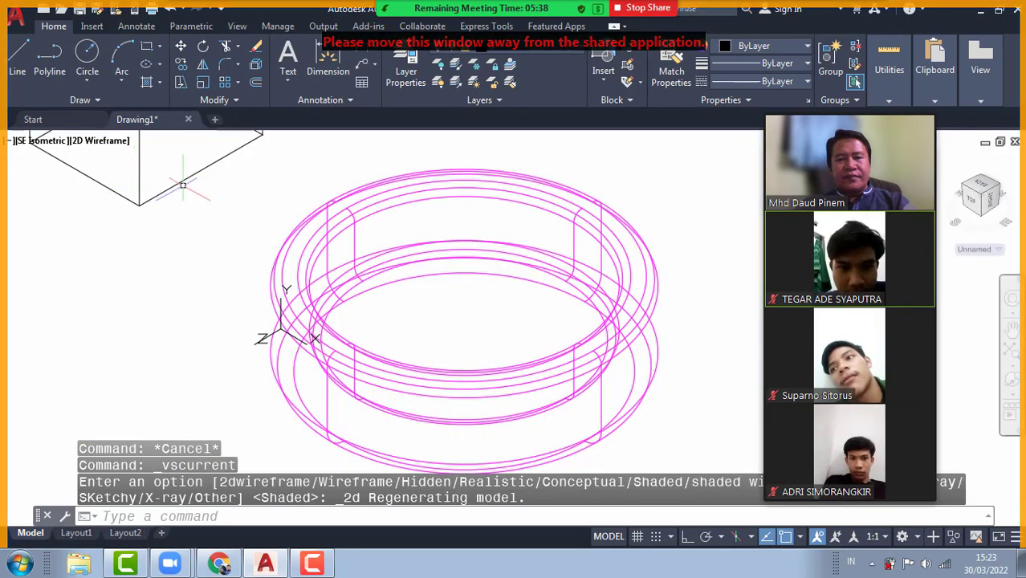
click(295, 518)
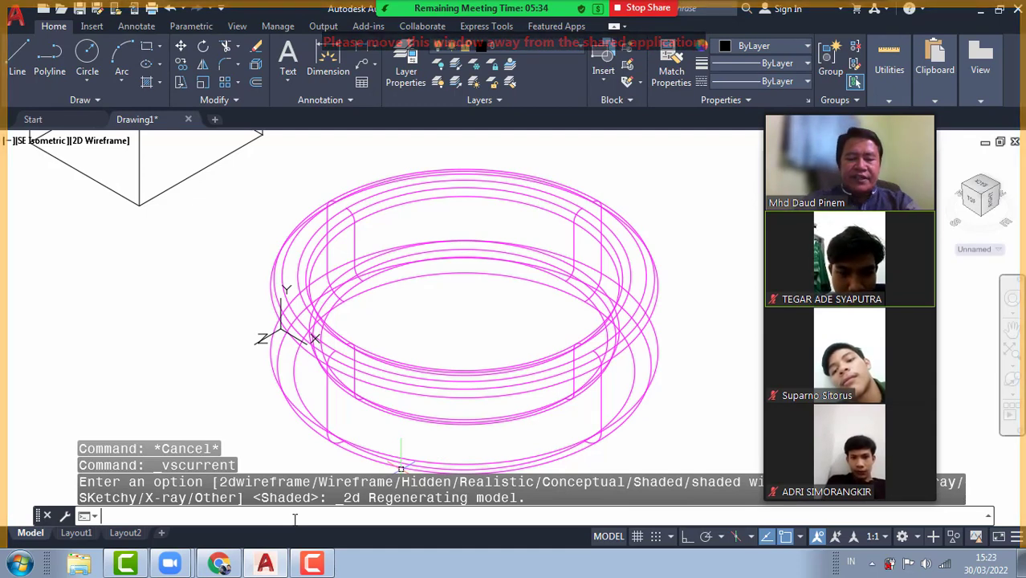
text(UCS)
key(Return)
text(M)
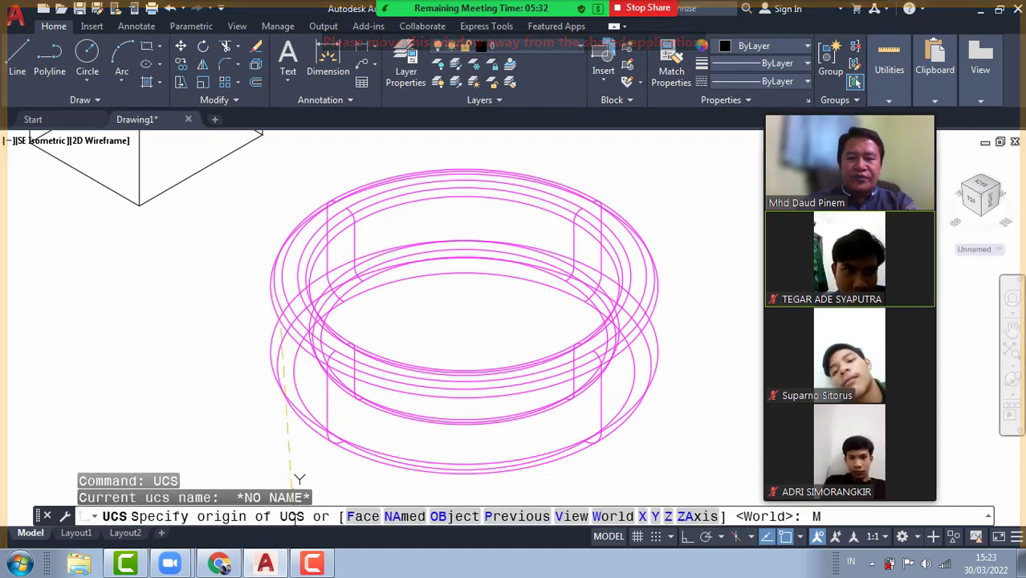
key(Return)
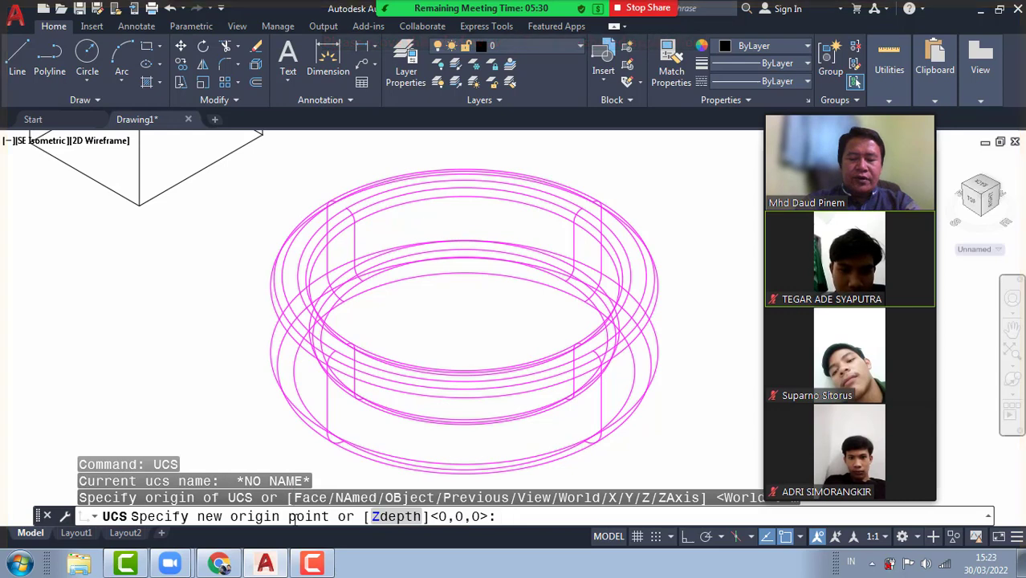
text(CEN)
key(Return)
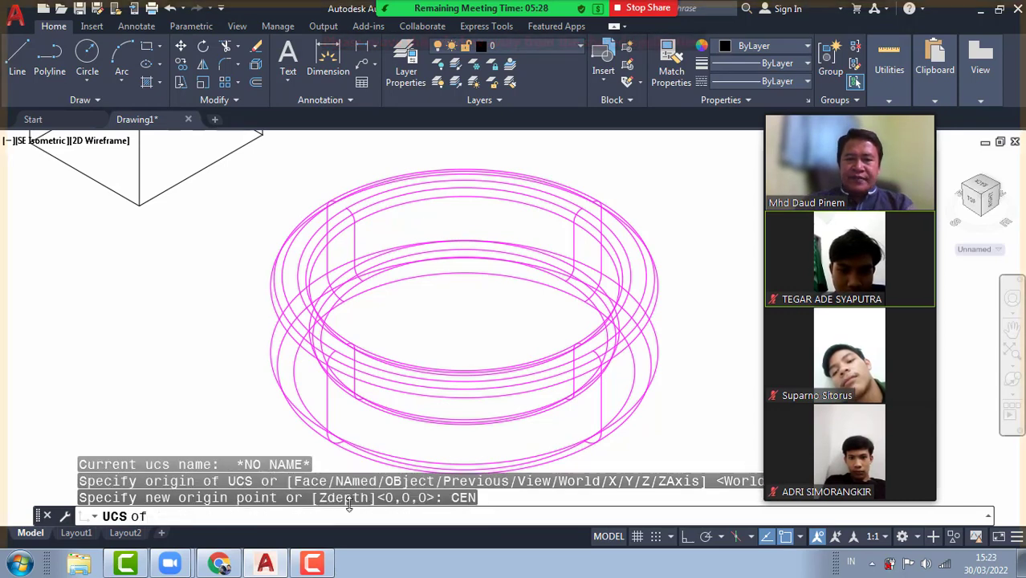
click(464, 276)
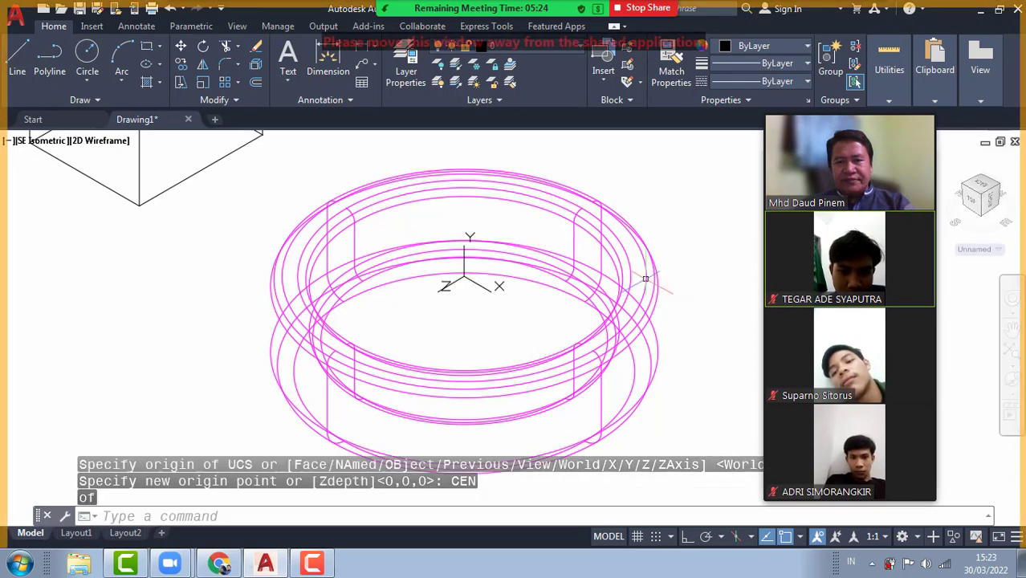
click(316, 515)
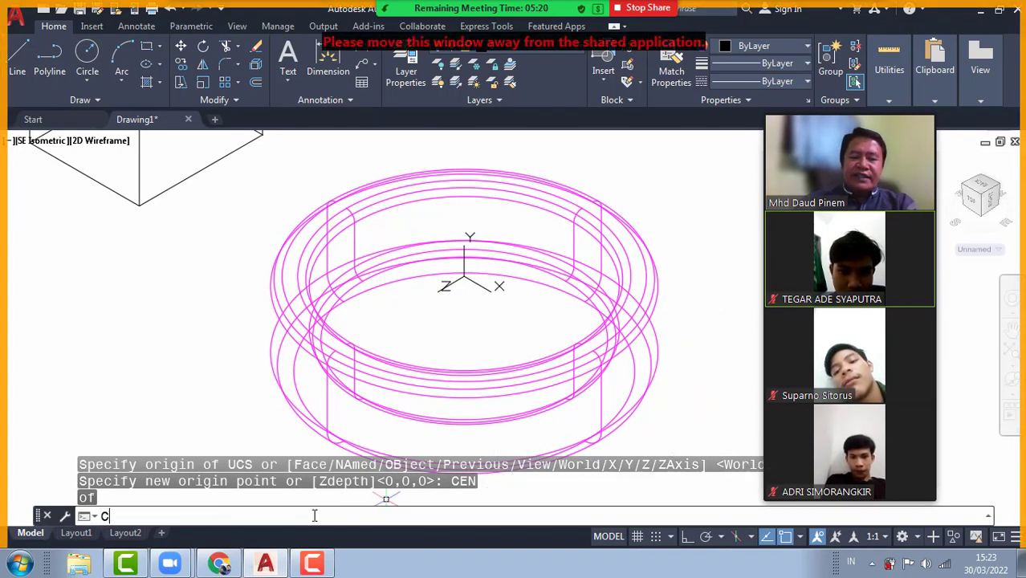
text(CYLINDER)
key(Return)
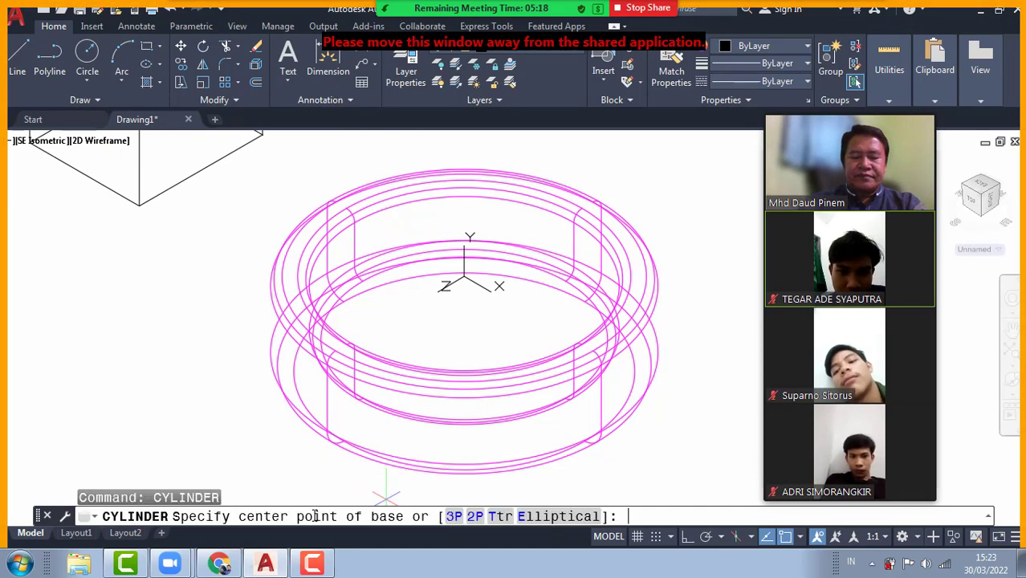
key(Return)
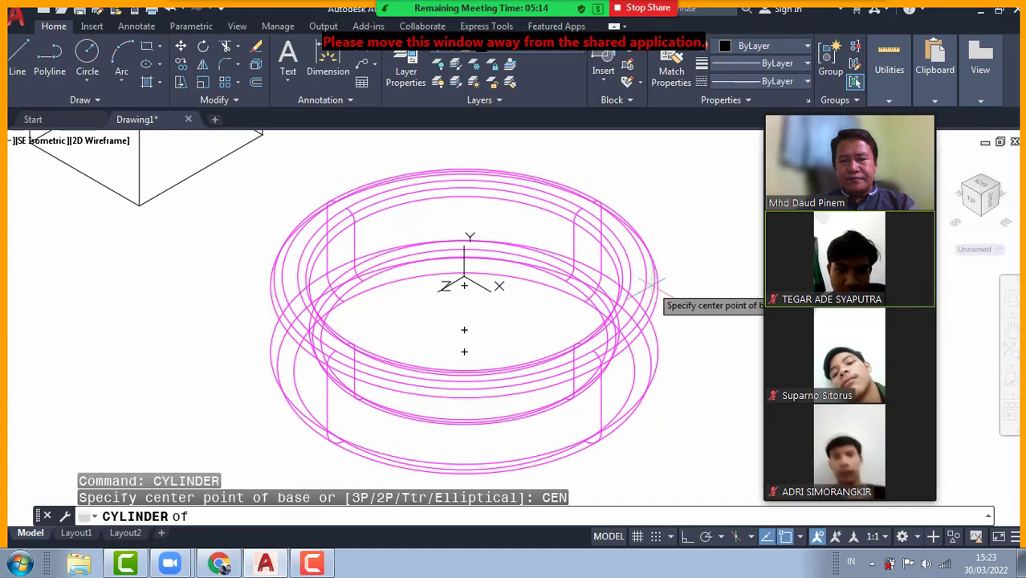
click(464, 285)
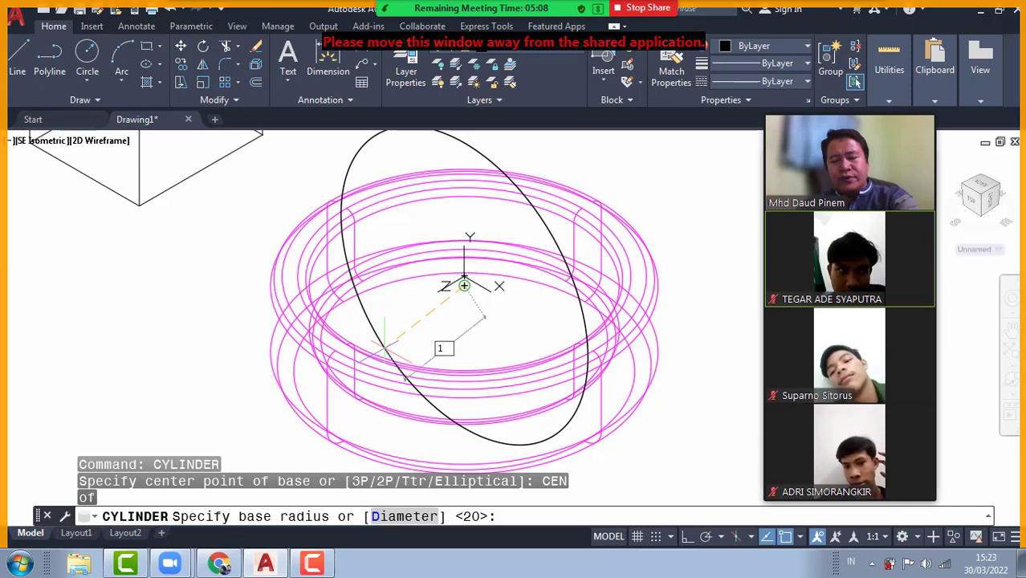
text(10)
key(Return)
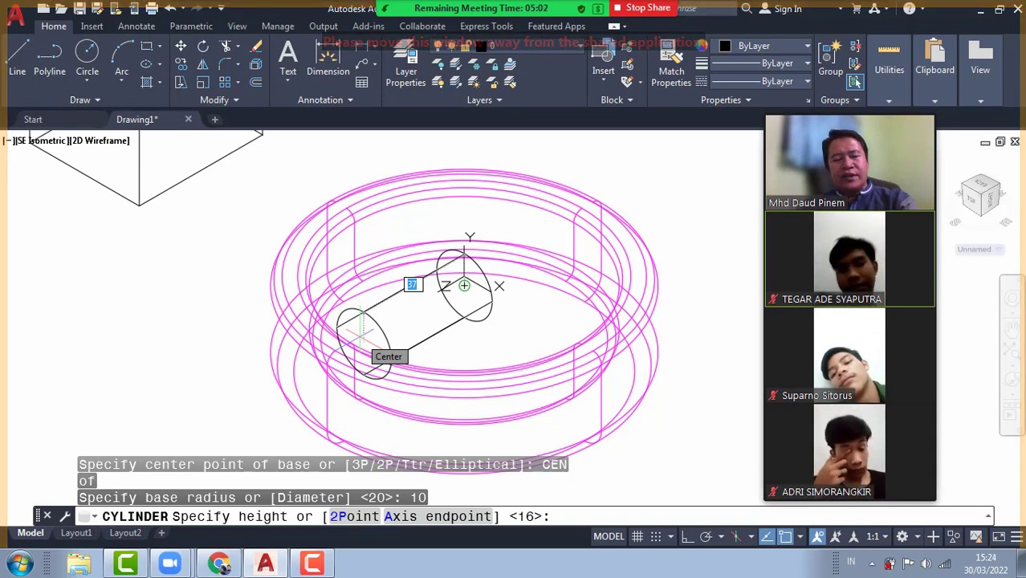
key(Escape)
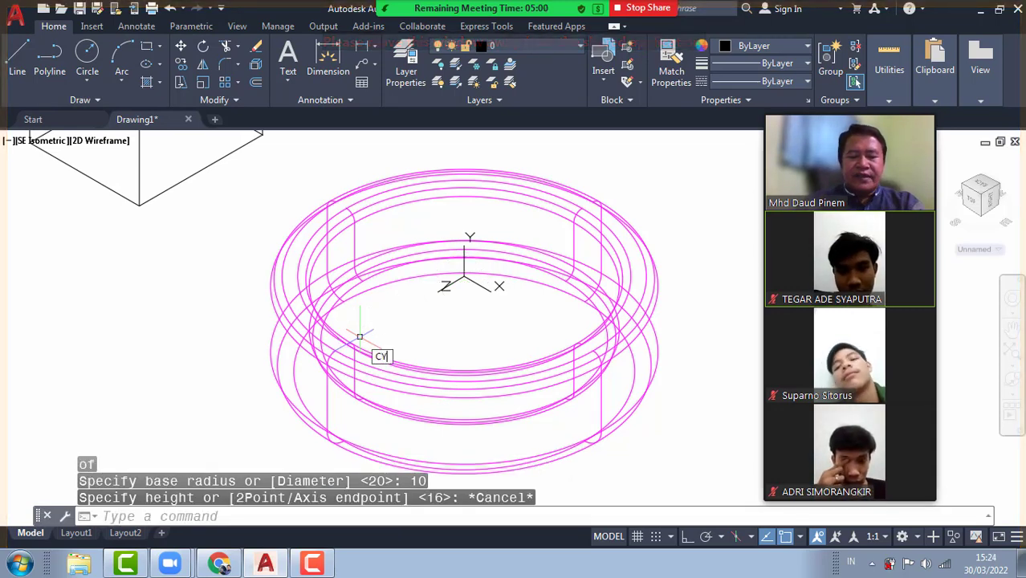
Create a cylinder with radius 6 and height 65, its base centered on the ring's uppermost circle at the UCS origin.
text(CYLINDER)
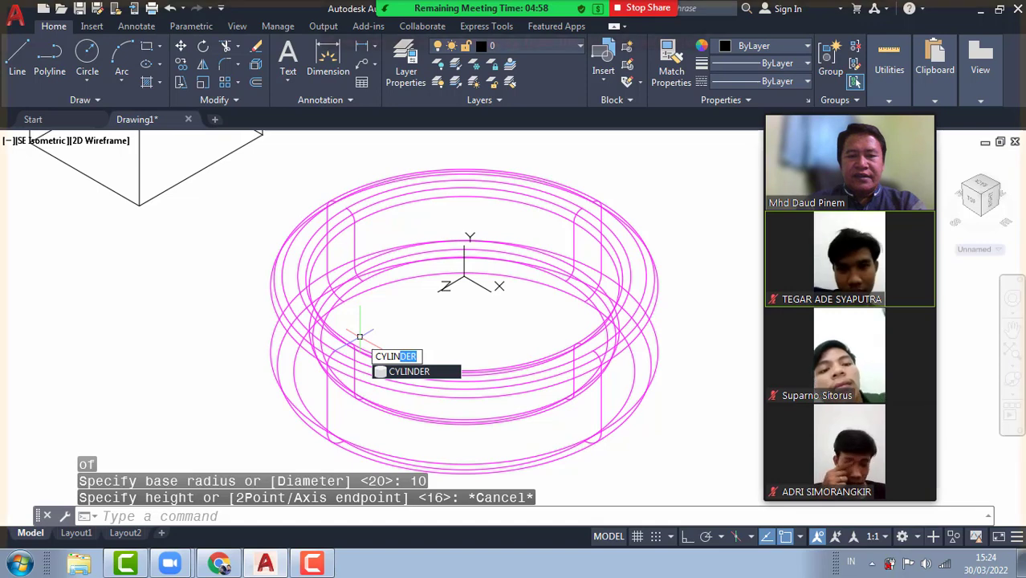
key(Return)
text(cen)
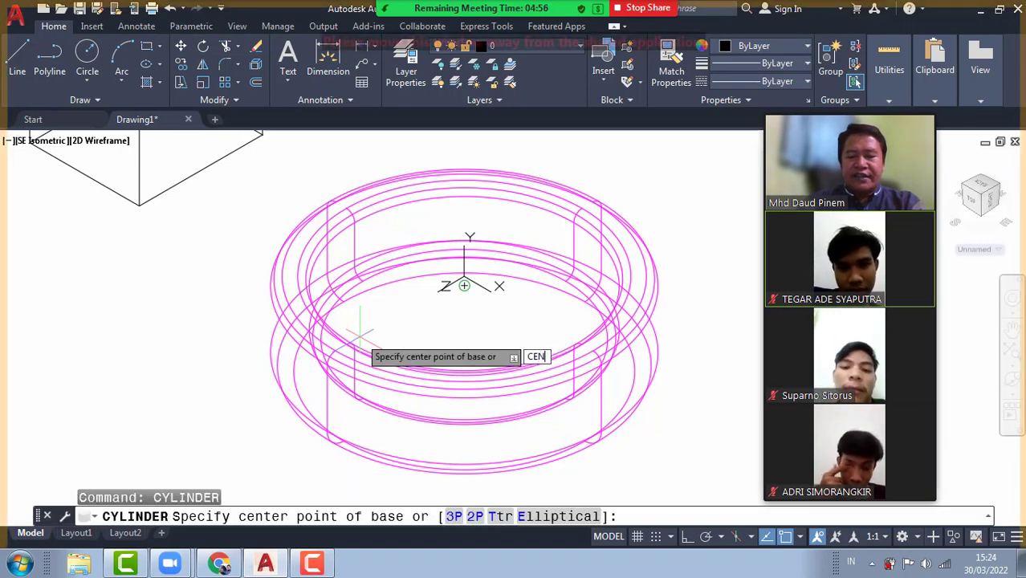
key(Return)
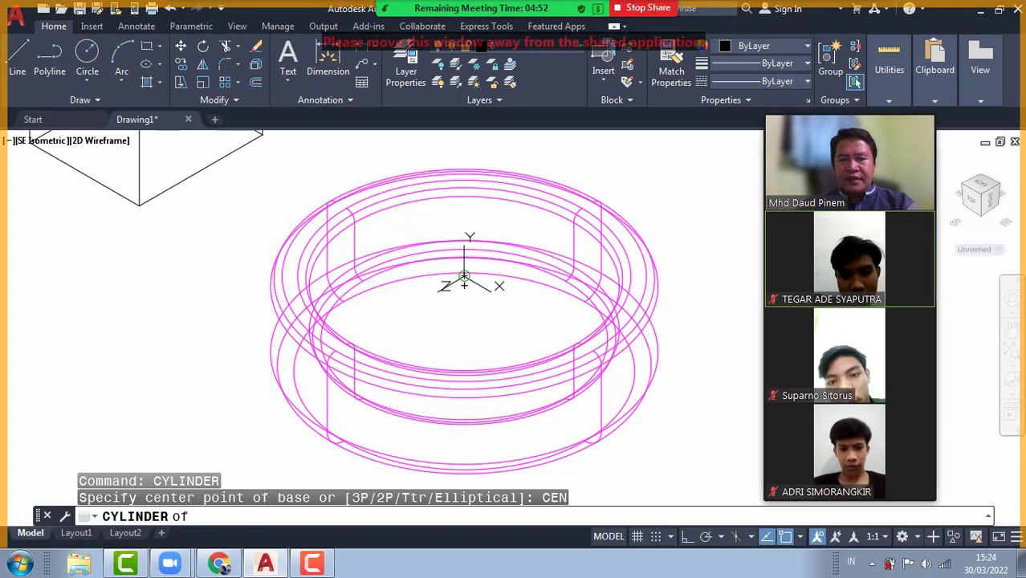
click(626, 280)
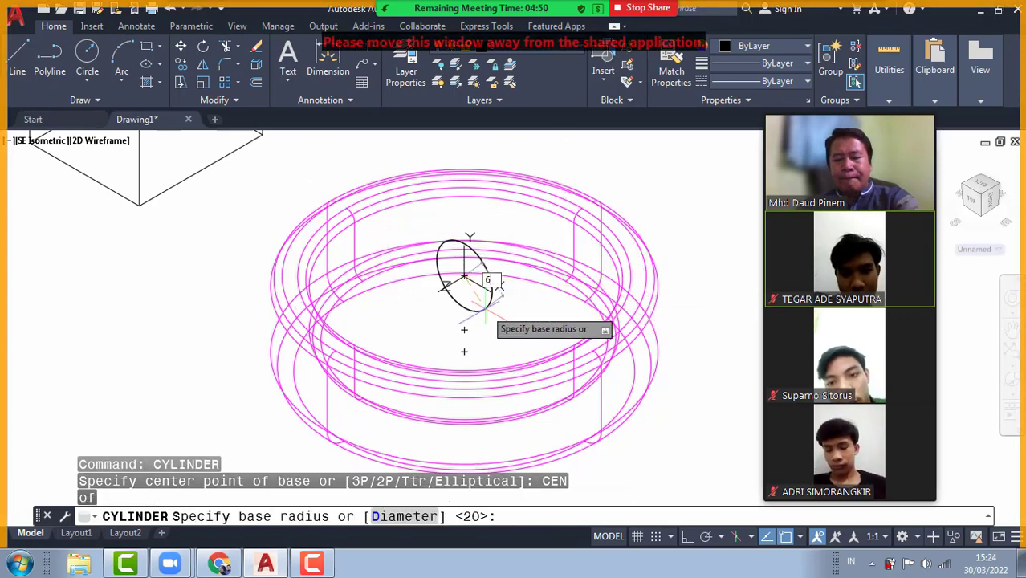
text(6)
key(Return)
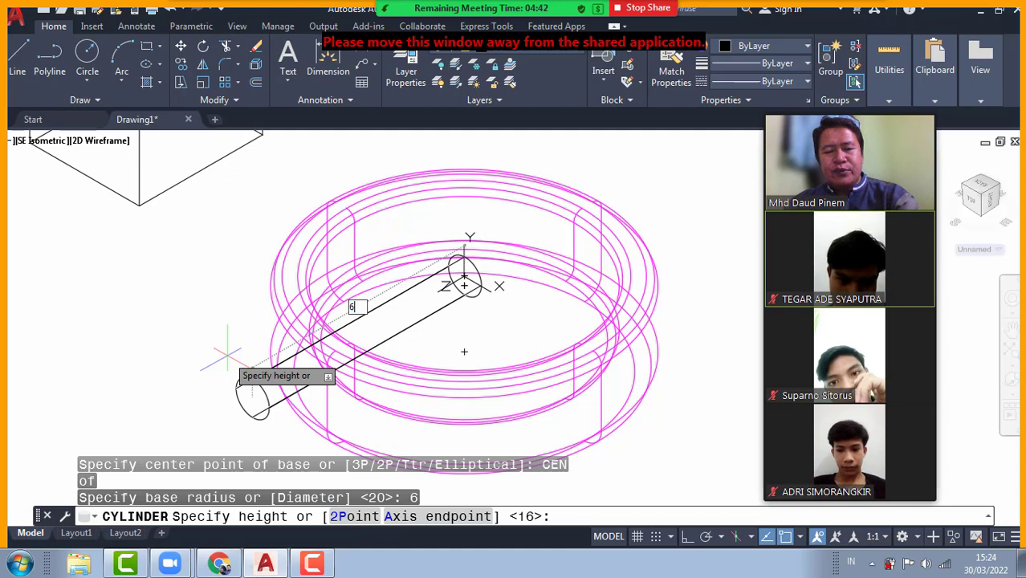
text(65)
key(Return)
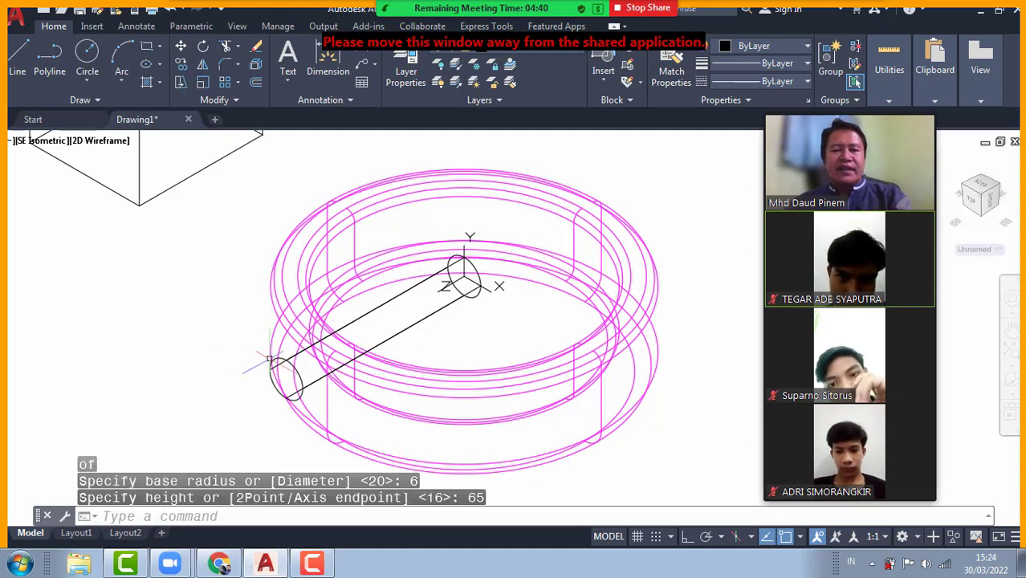
Display the ring and cylinder with hidden lines removed using the HIDE command.
click(412, 515)
text(H)
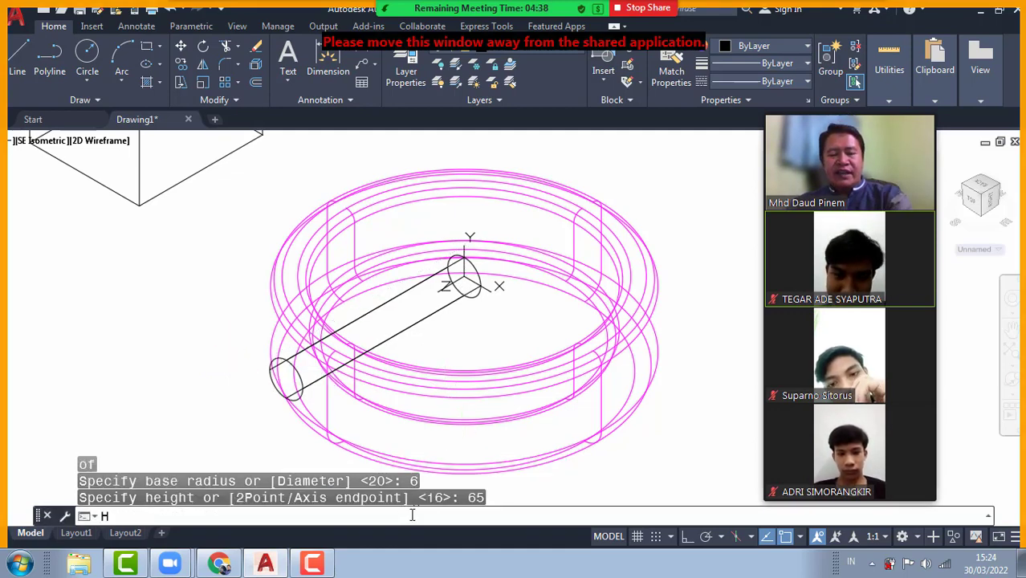
text(I)
key(Return)
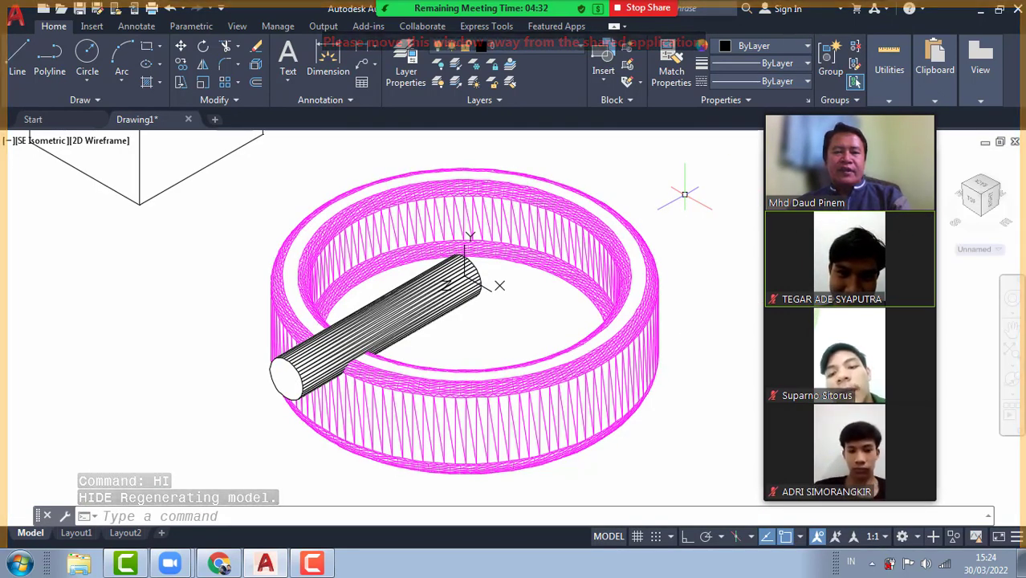
Copy the cylinder from a base point on its outer end, using that end circle's center as the second point.
text(copy)
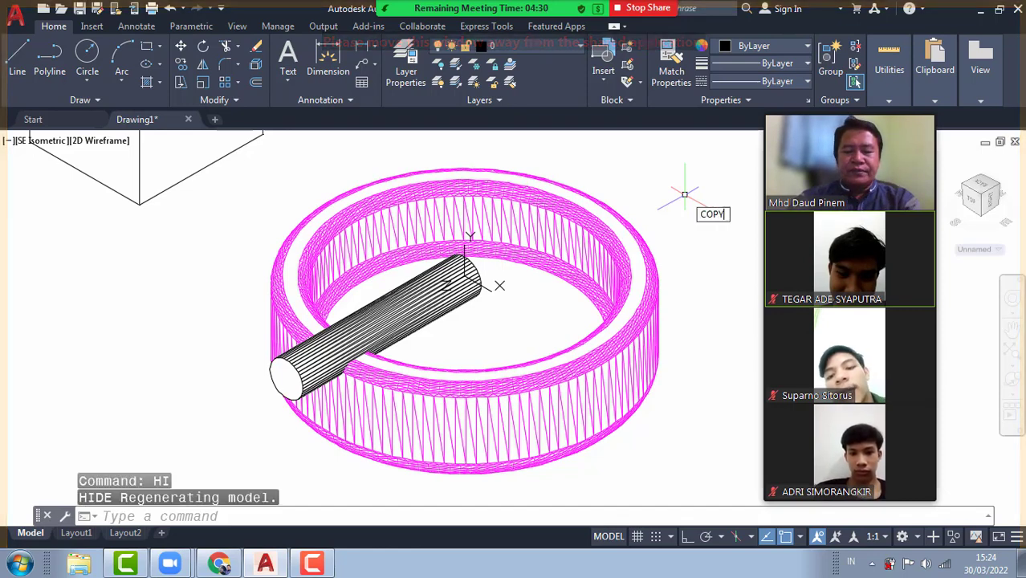
key(Return)
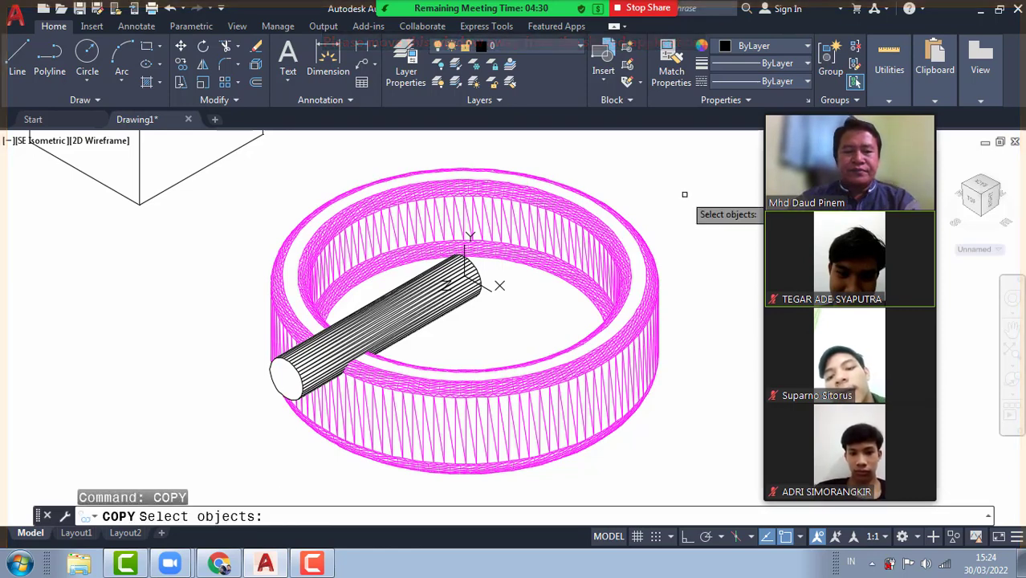
click(454, 281)
key(Return)
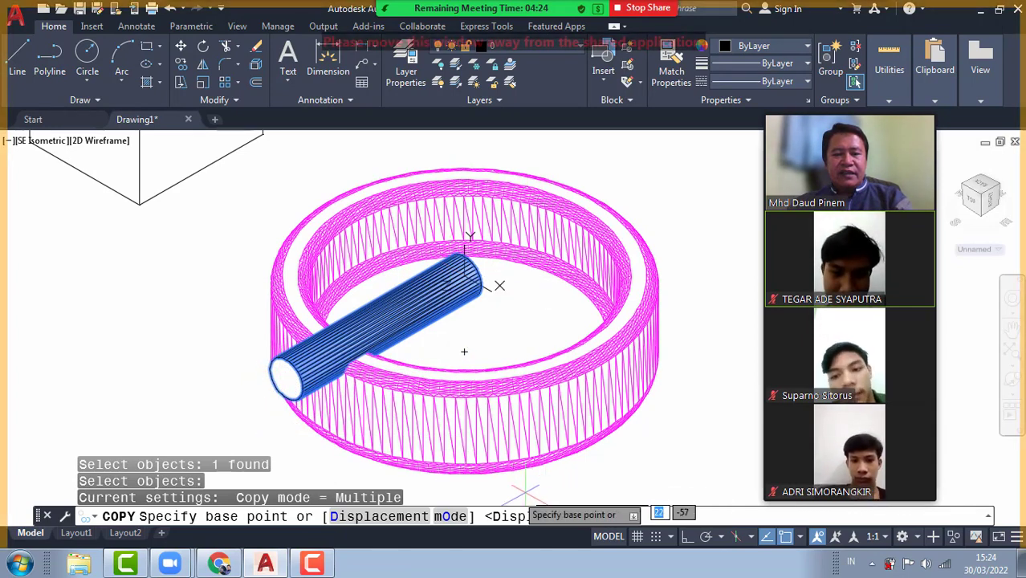
click(278, 375)
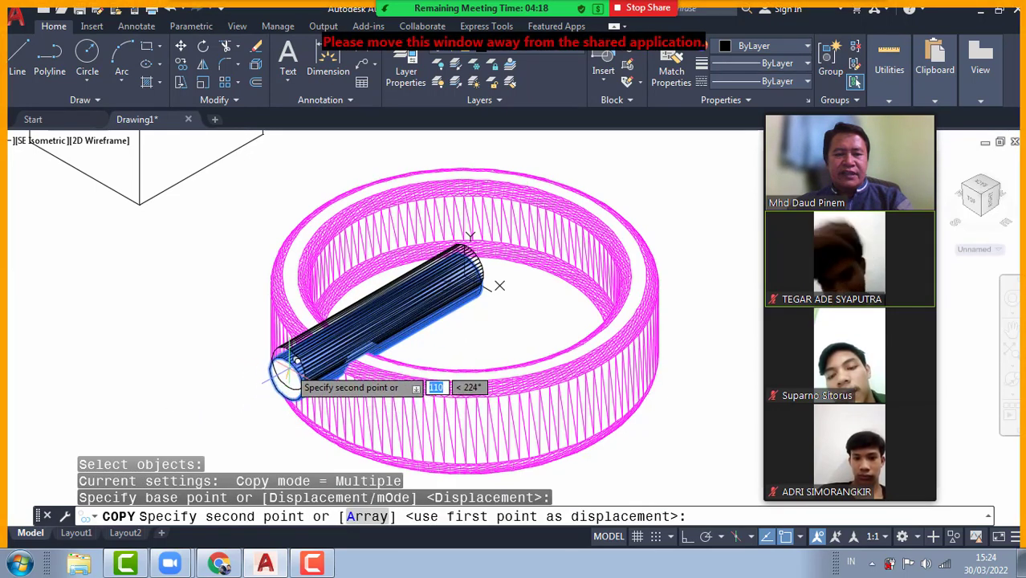
key(Return)
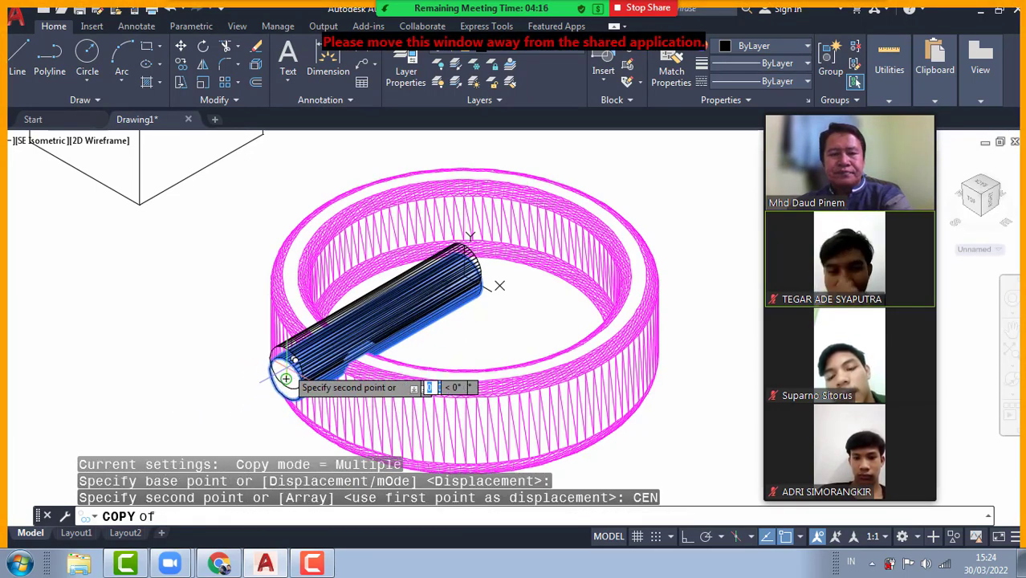
click(285, 378)
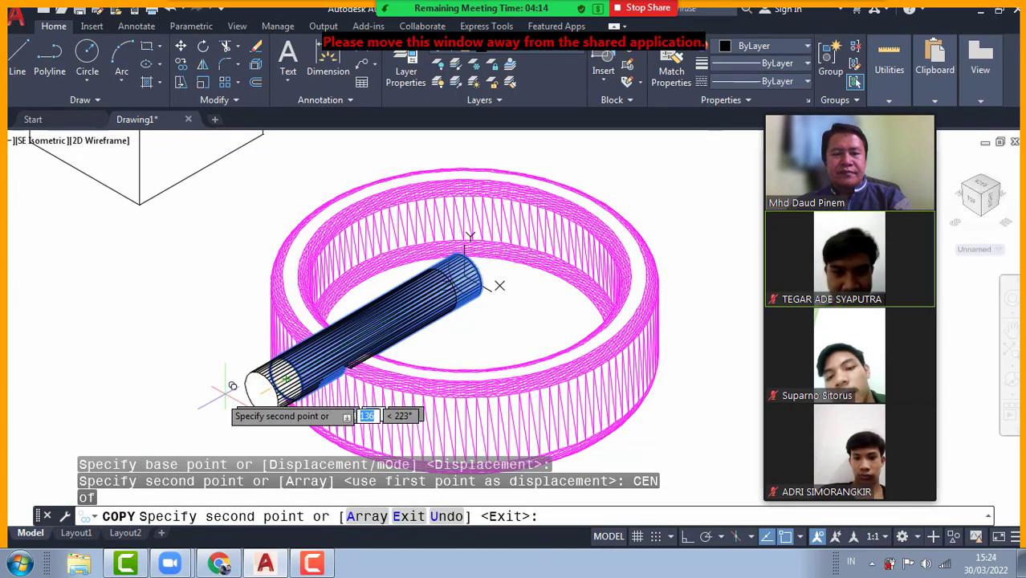
key(Return)
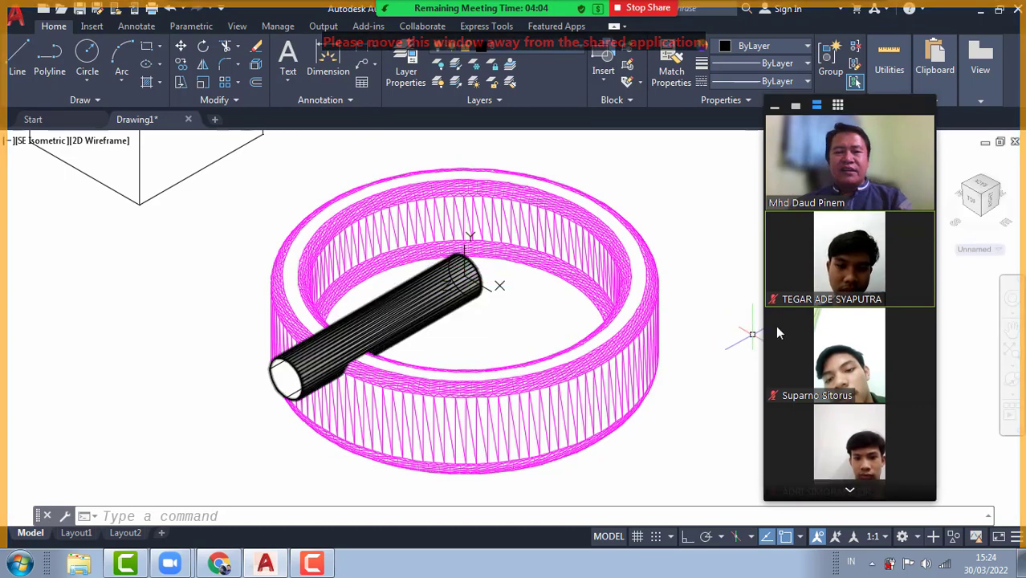
Rotate the UCS by -90 degrees about its X axis.
text(UCS)
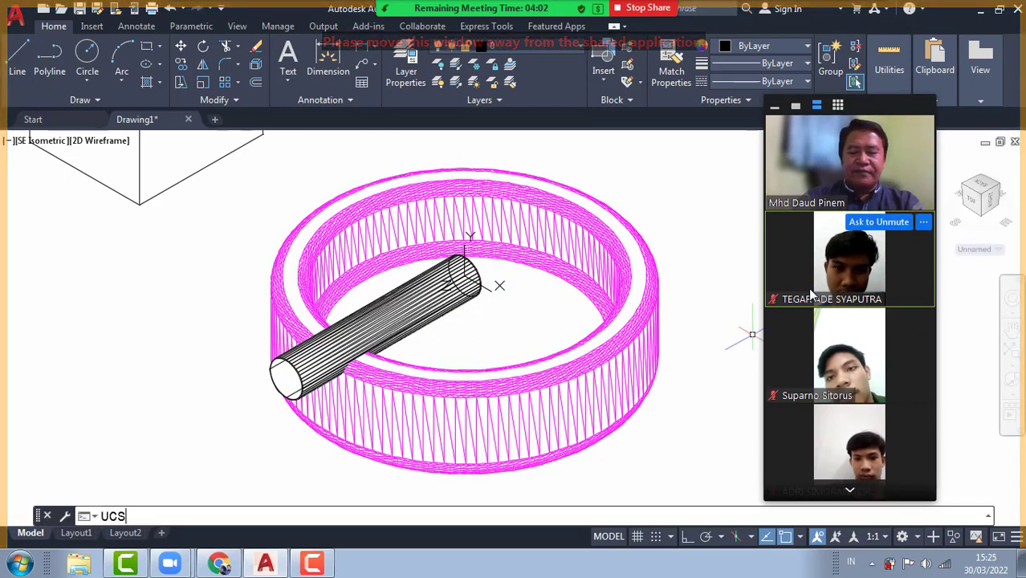
key(Return)
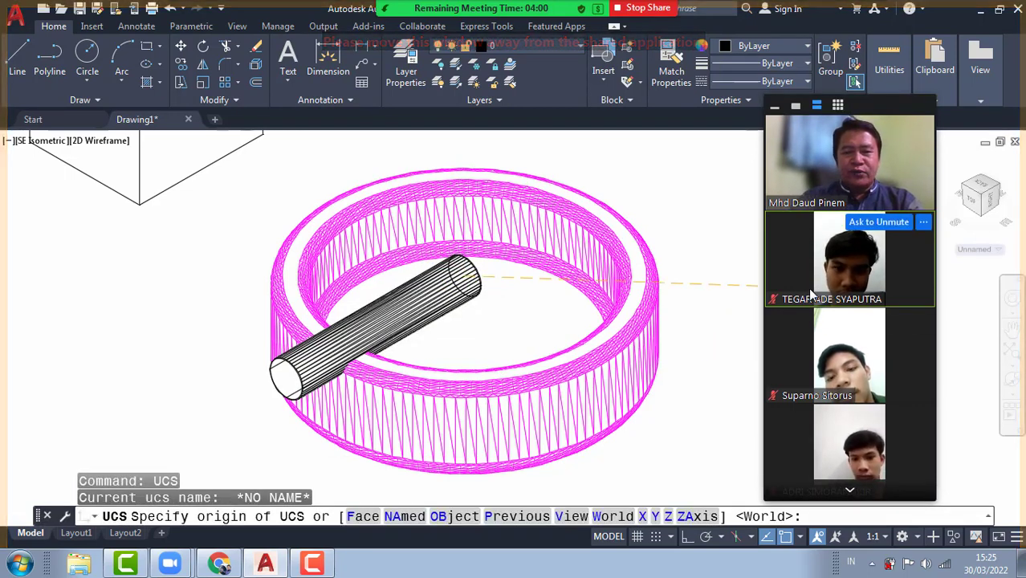
text(x)
key(Return)
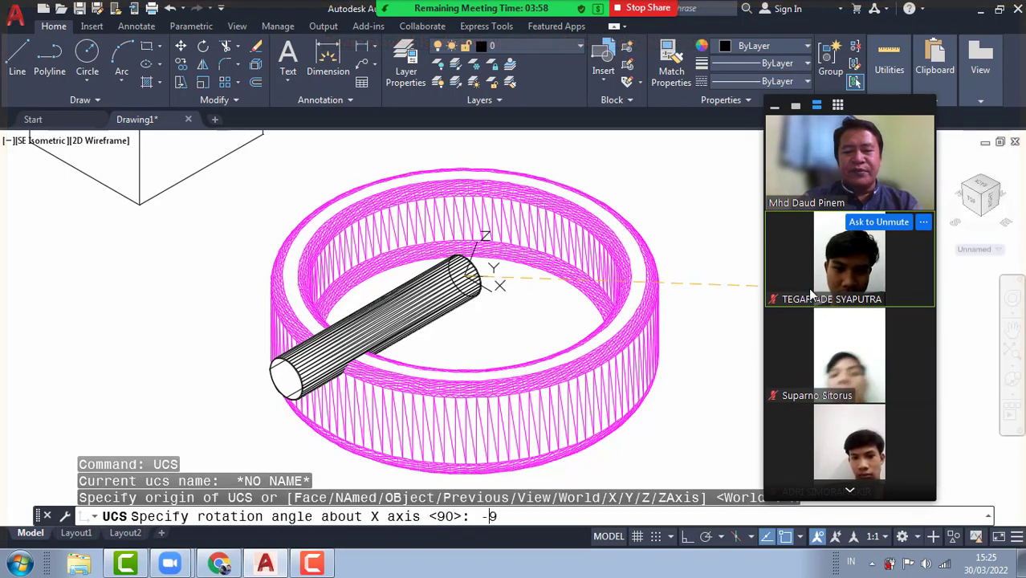
key(Return)
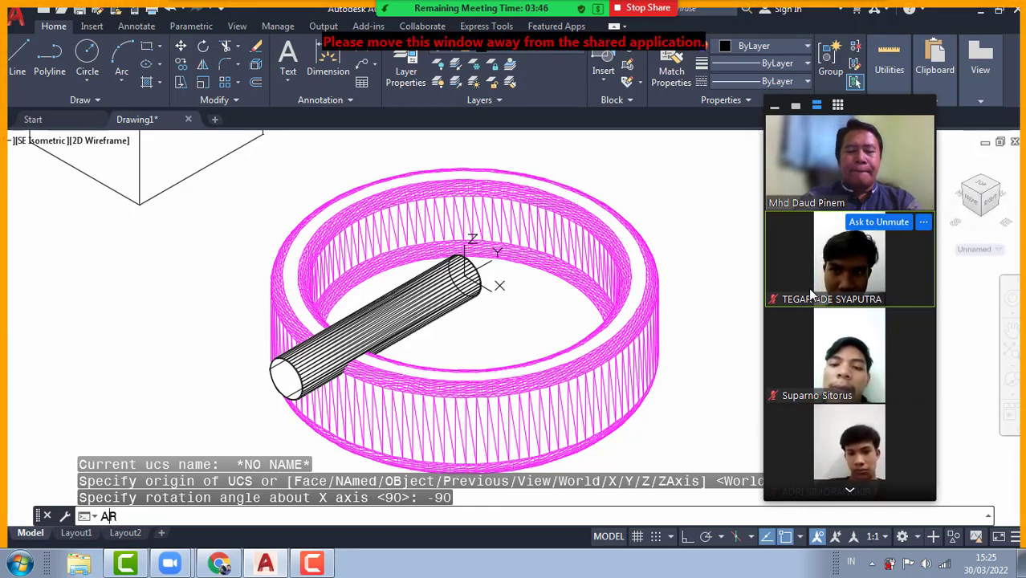
Create a polar array of the cylinder, using the center of the ring's outer circle as the array center.
key(Return)
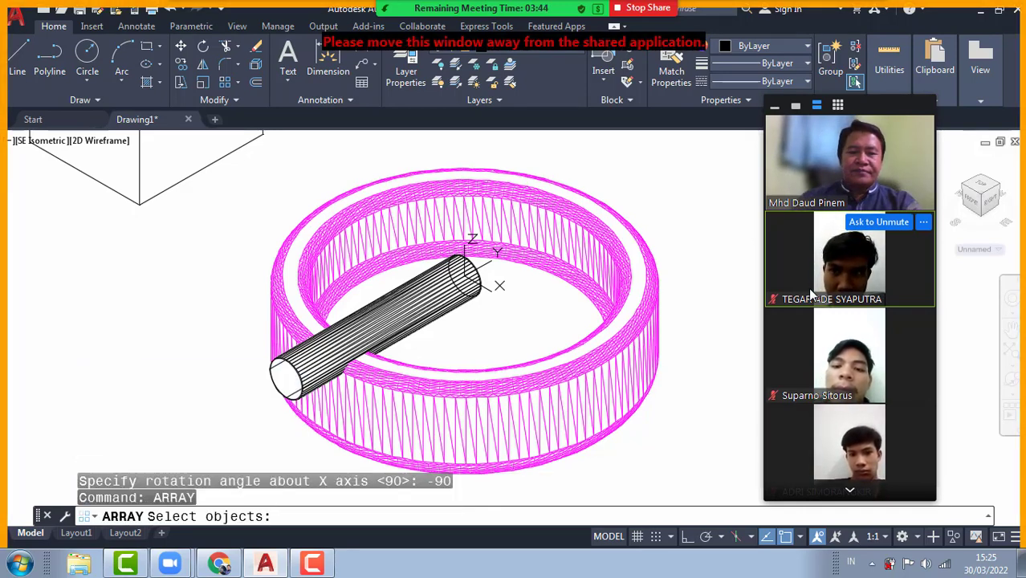
click(430, 285)
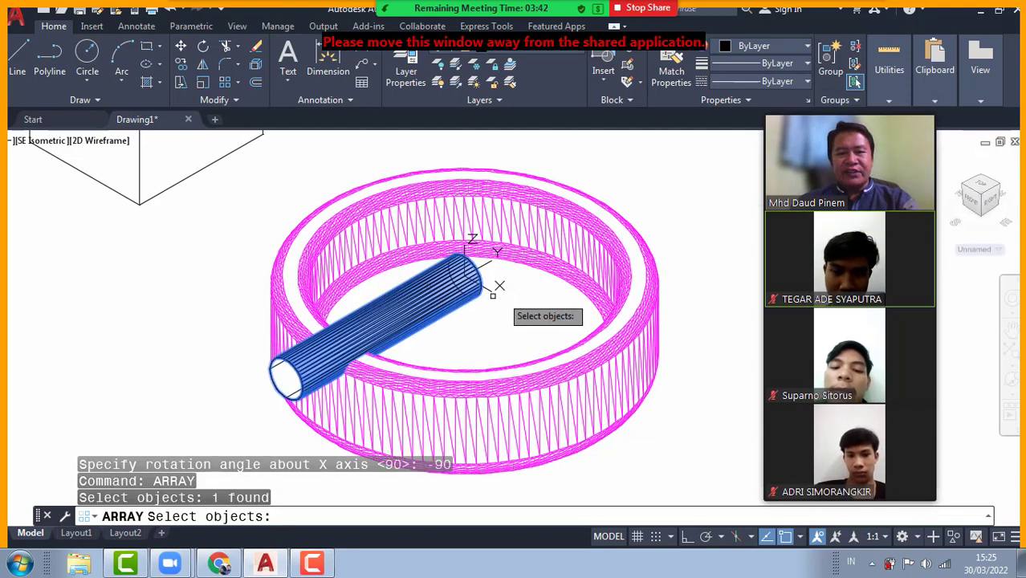
key(Return)
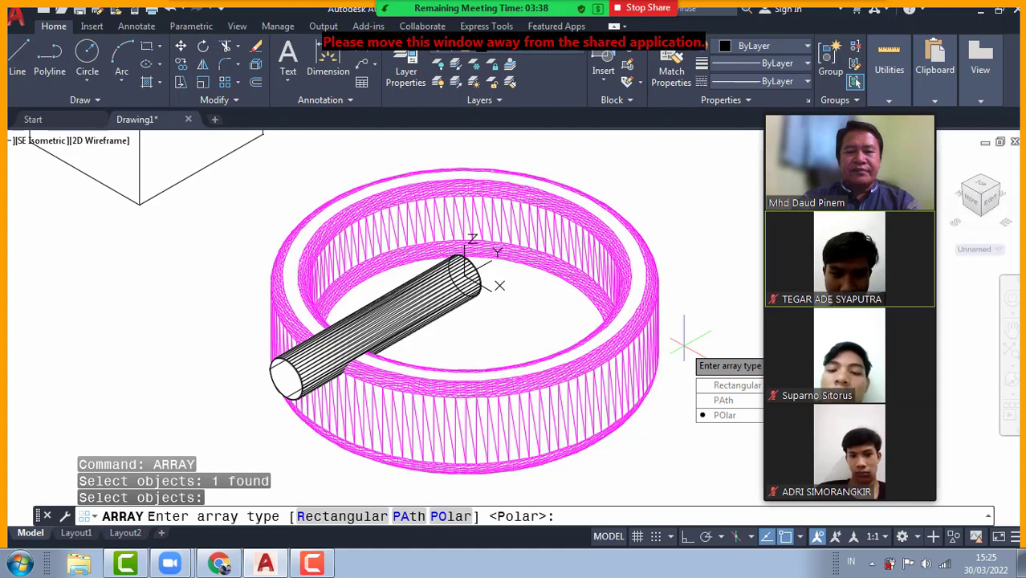
text(PO)
key(Return)
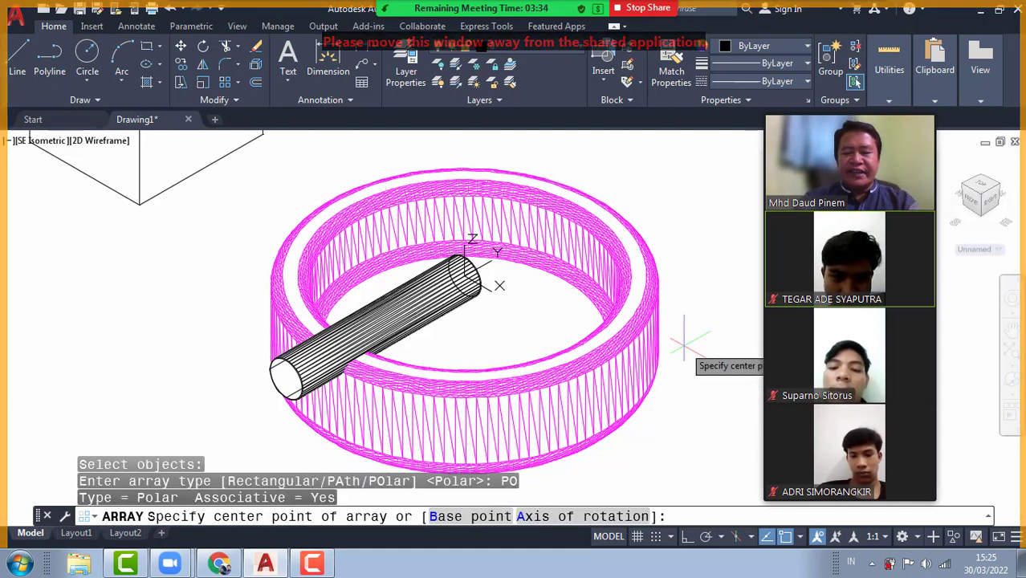
text(CEN)
key(Return)
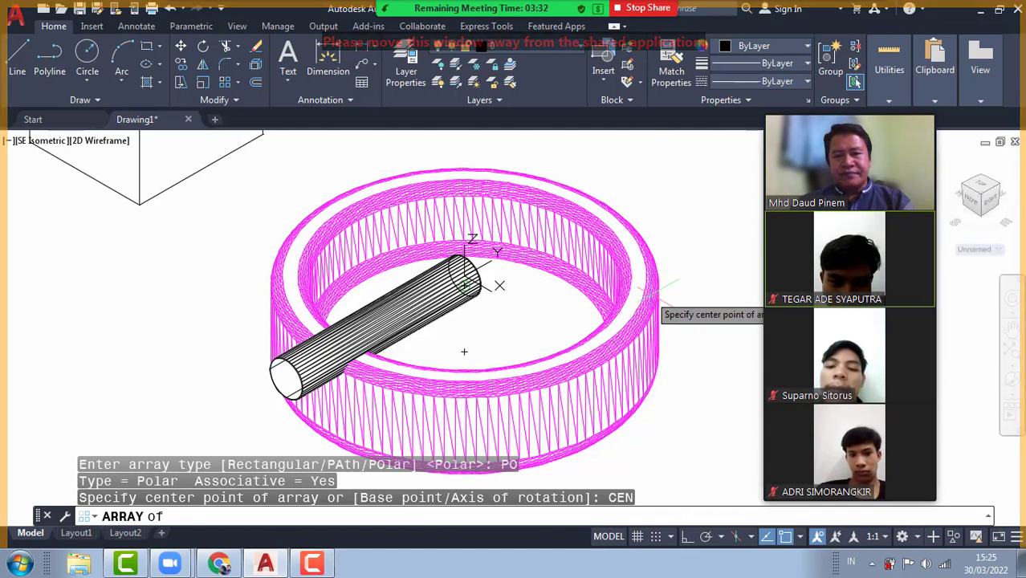
click(652, 297)
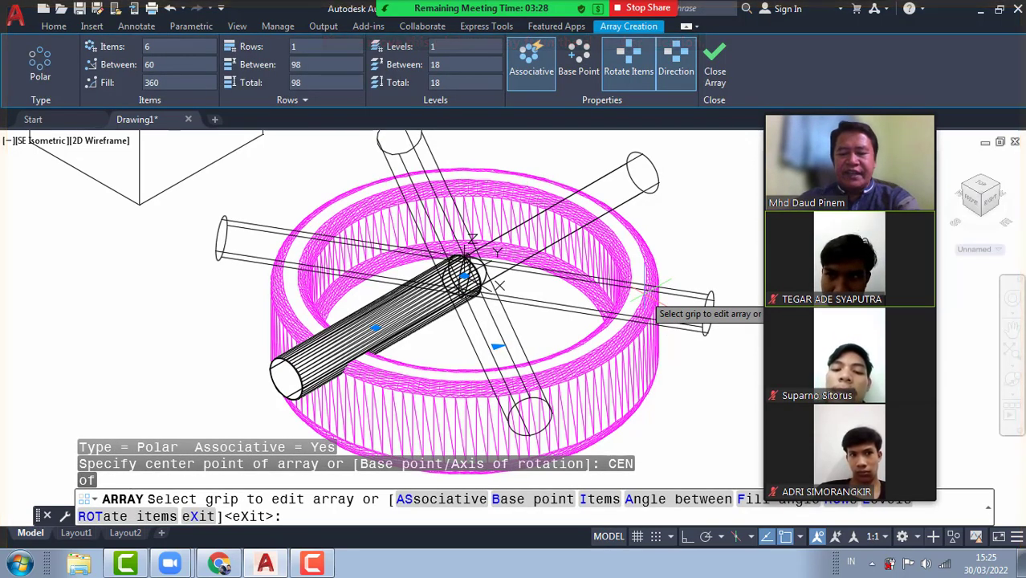
Set the polar array to 4 items, finish it, and display the model with hidden lines removed.
text(I)
key(Return)
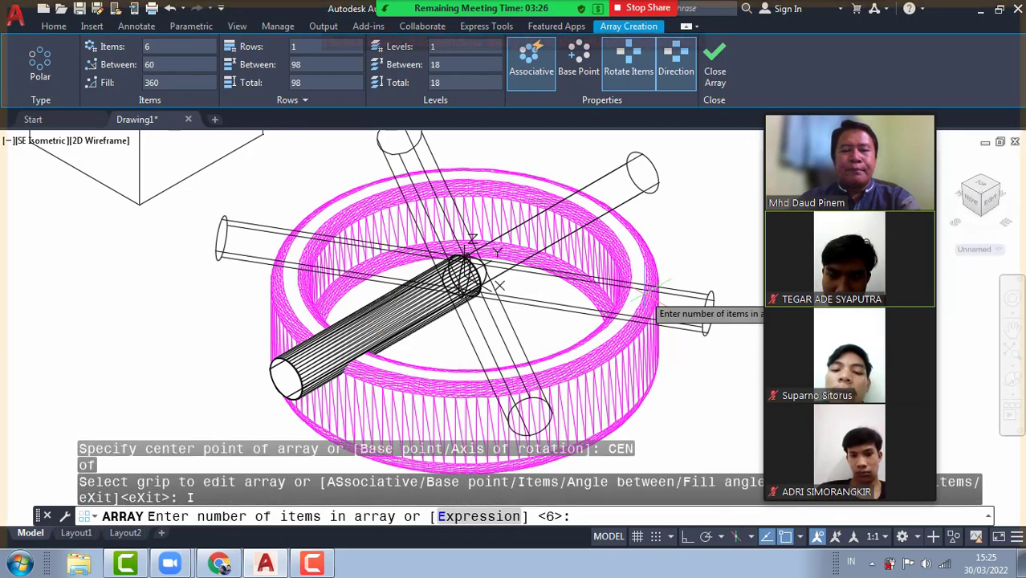
text(4)
key(Return)
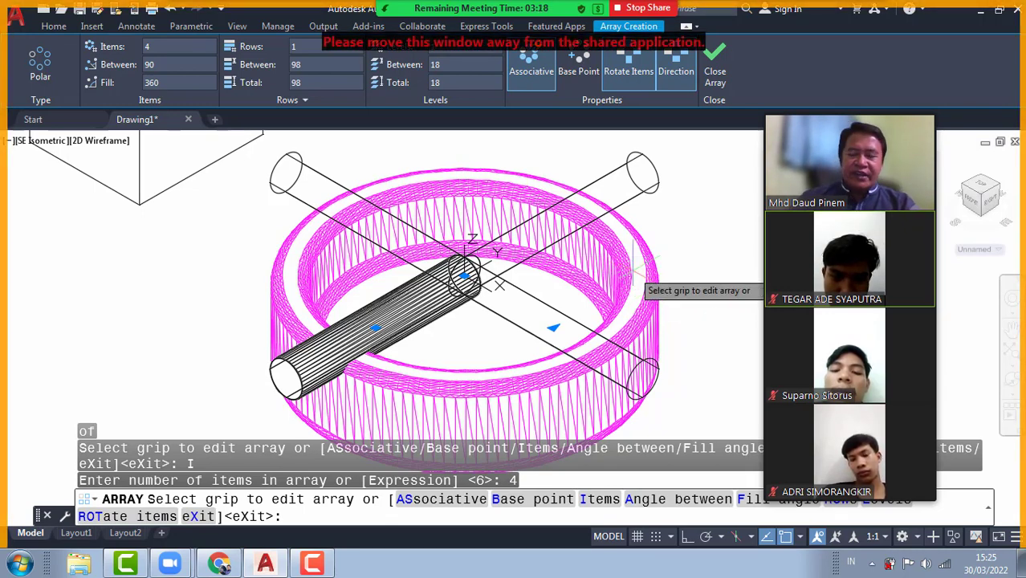
key(Return)
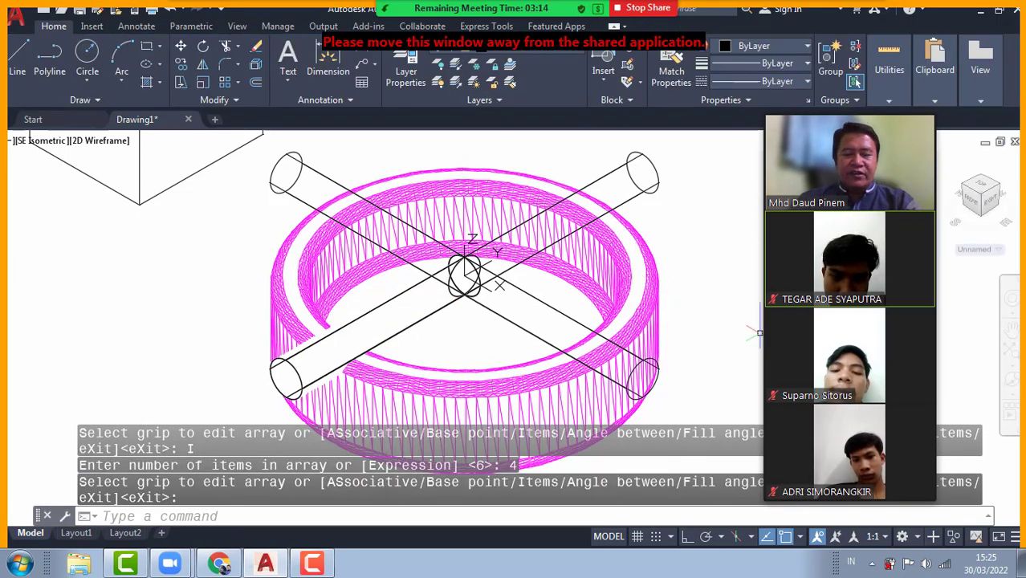
text(hide)
key(Return)
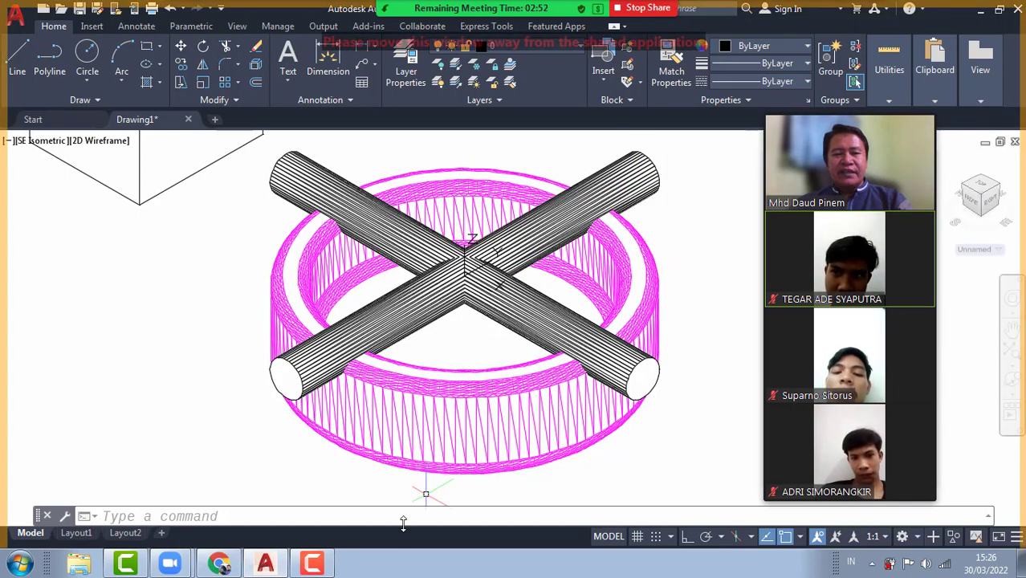
Start the EXPLODE command for breaking up the four-cylinder array.
click(405, 521)
text(EX)
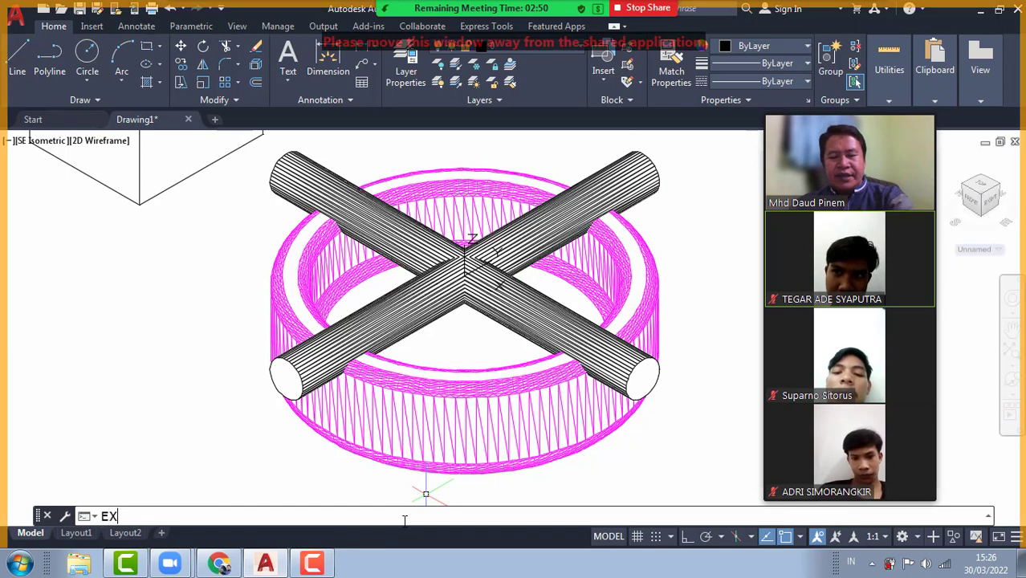
text(PLODE)
key(Return)
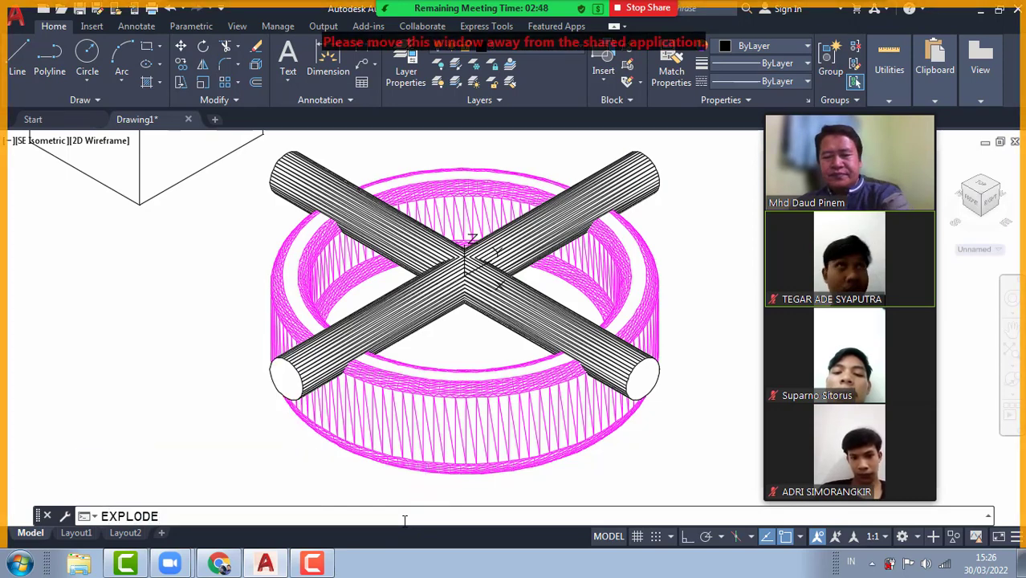
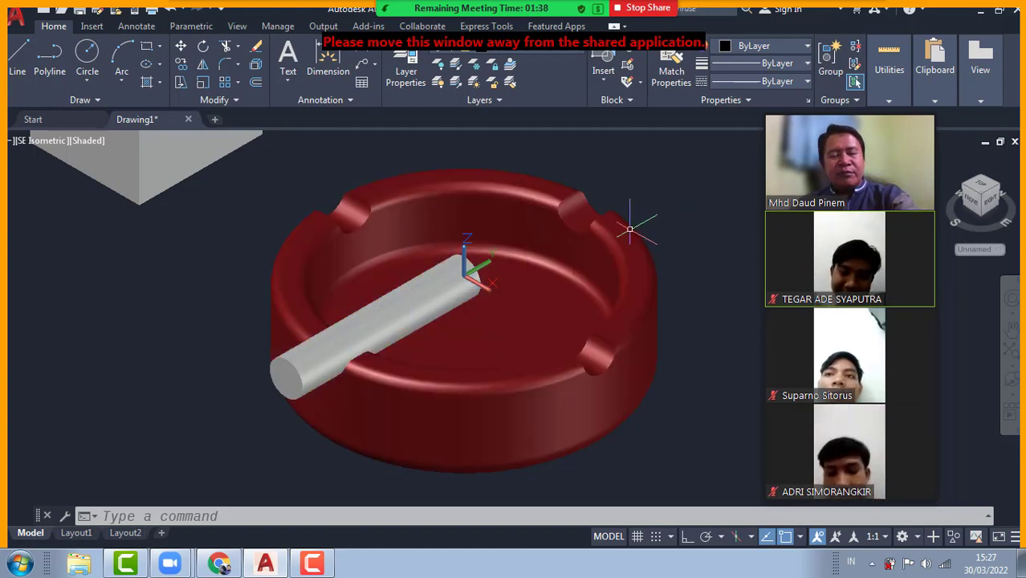
Rotate the UCS by 90 degrees about its X axis.
key(Escape)
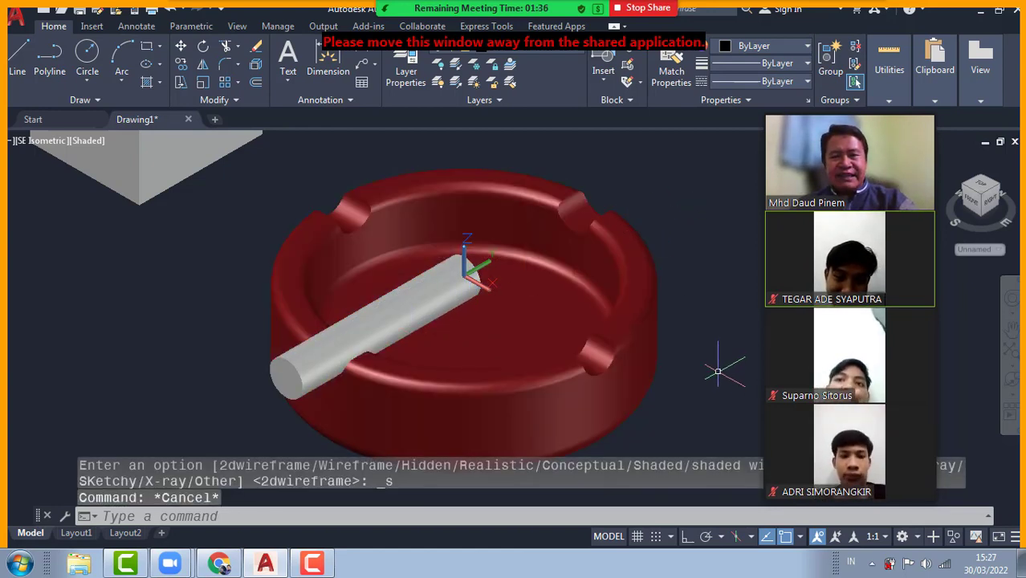
text(UC)
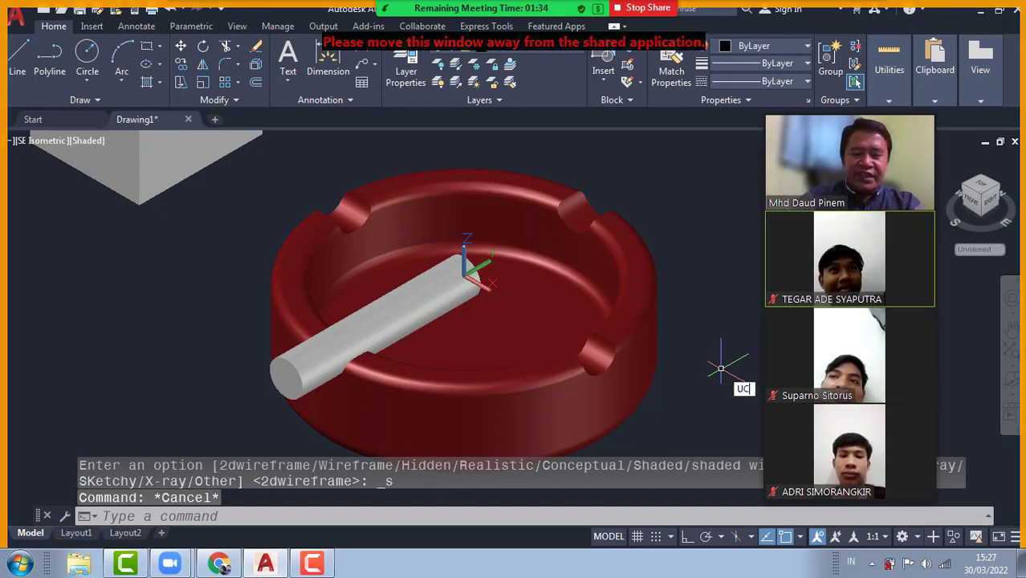
text(S)
key(Return)
text(x)
key(Return)
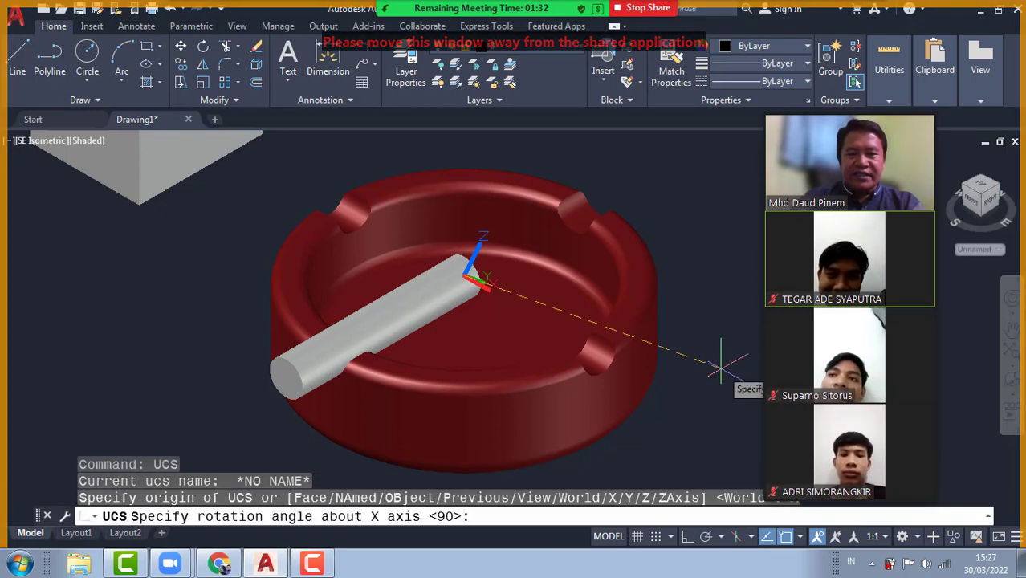
key(Return)
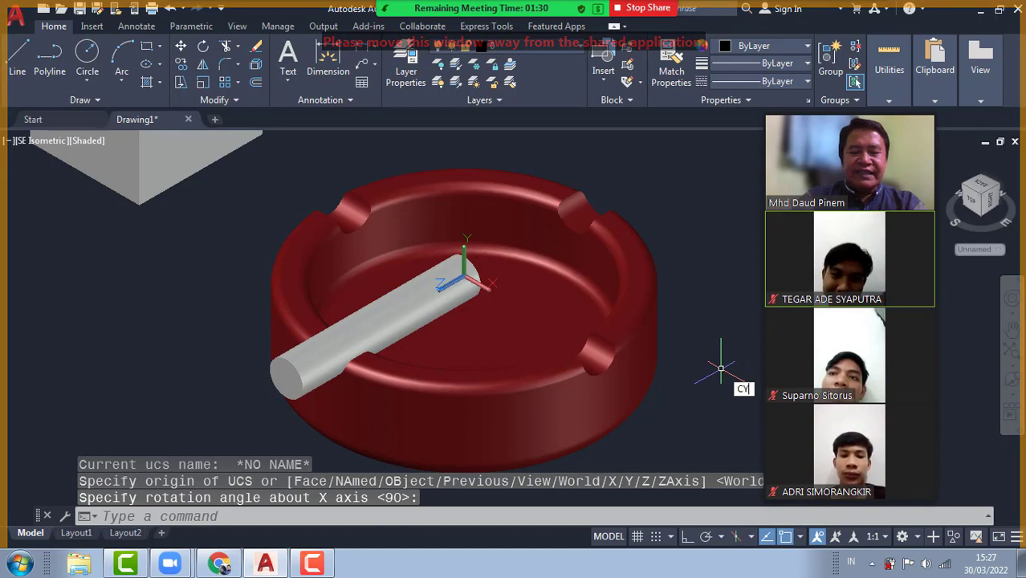
Create a cylinder with radius 6 and height 15, its base centered on the outer end of the long gray cylinder.
text(CYLIN)
key(Return)
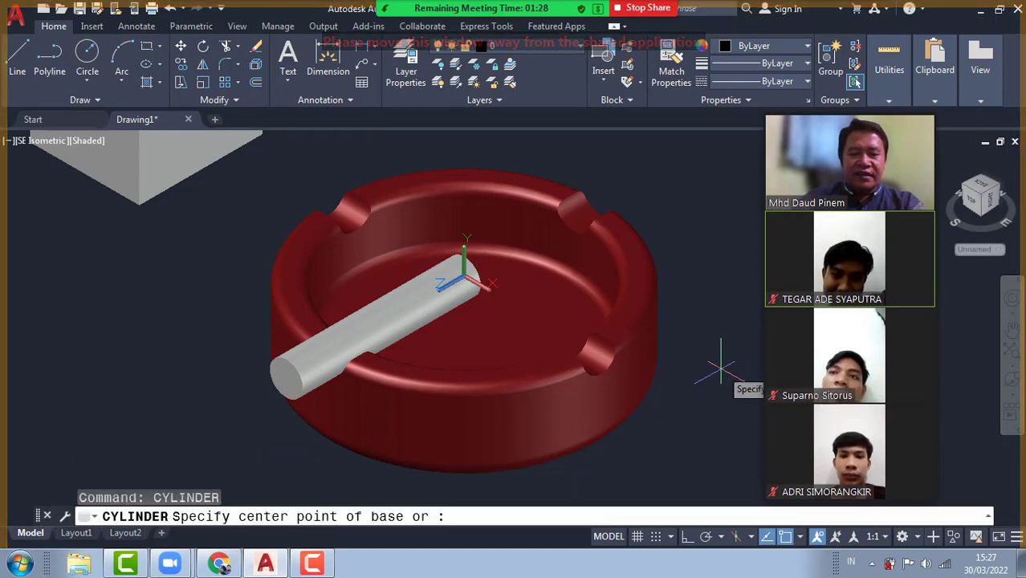
text(CEN)
key(Return)
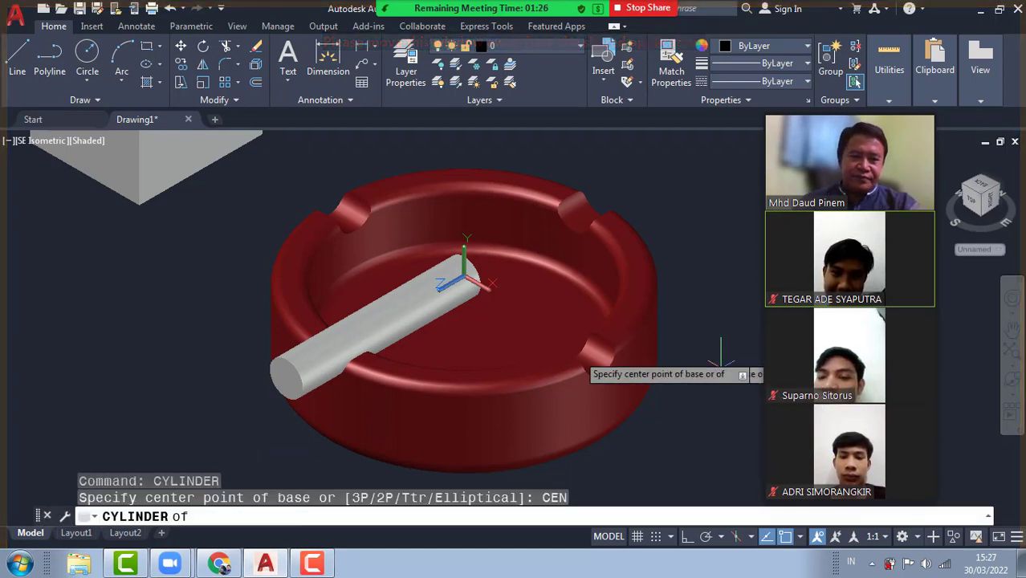
click(285, 378)
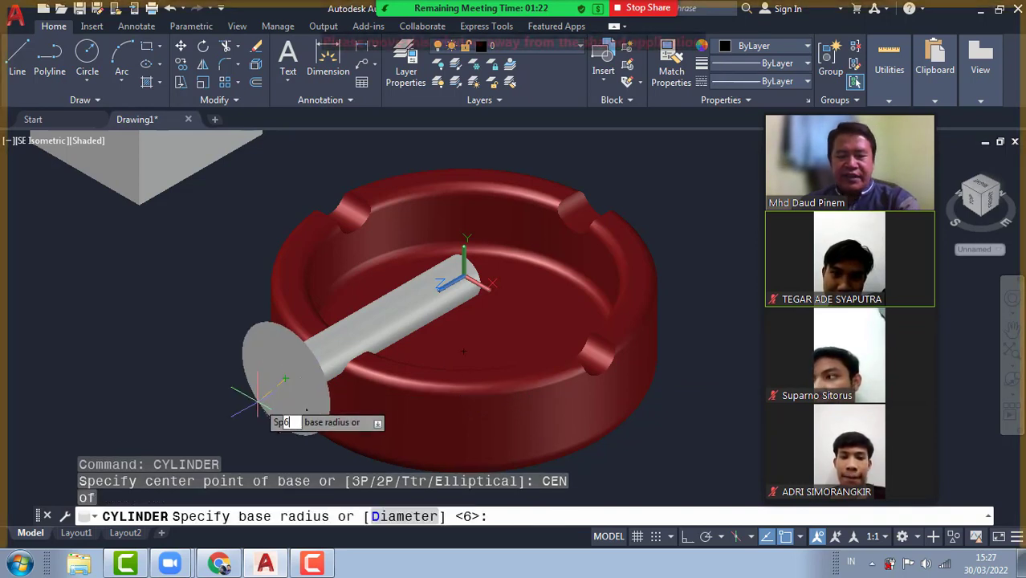
text(6)
key(Return)
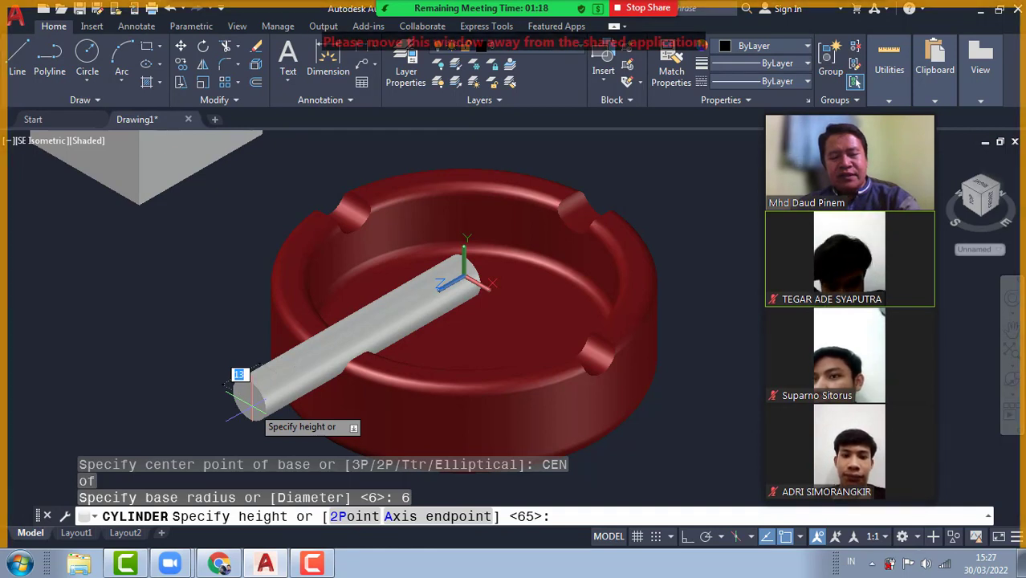
text(15)
key(Return)
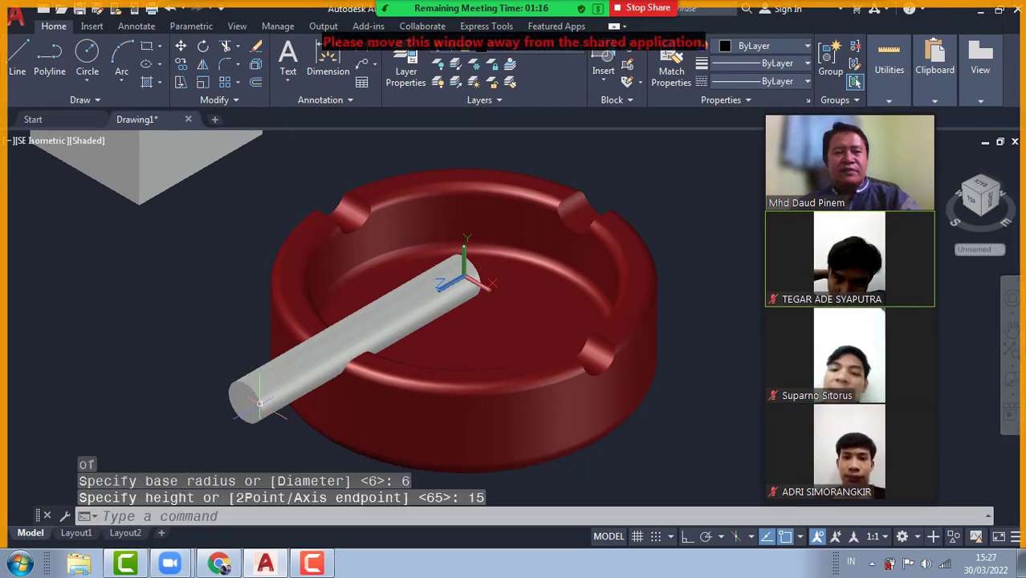
Change the color of the short end cylinder to golden tan.
click(258, 399)
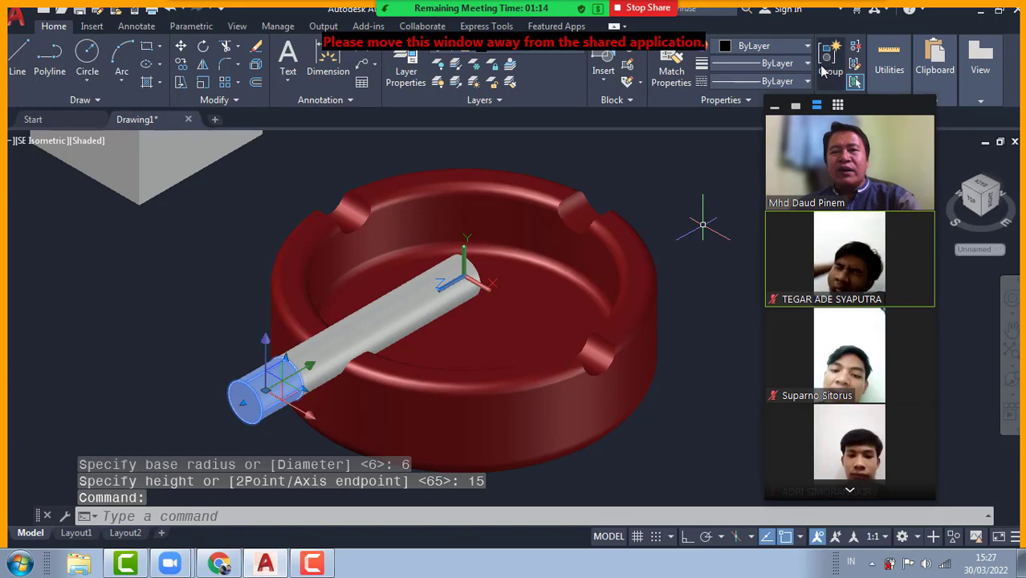
click(807, 46)
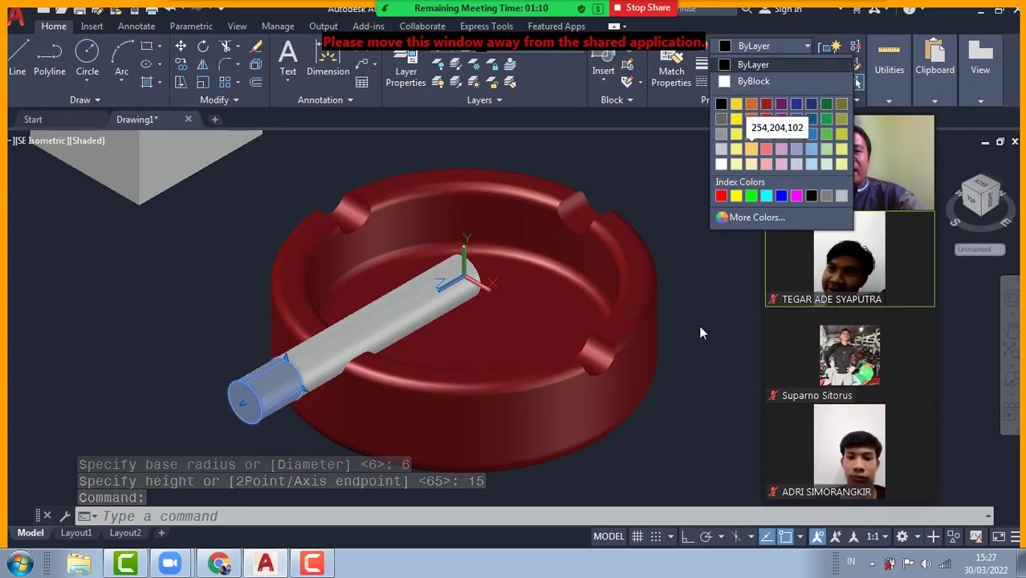
key(Escape)
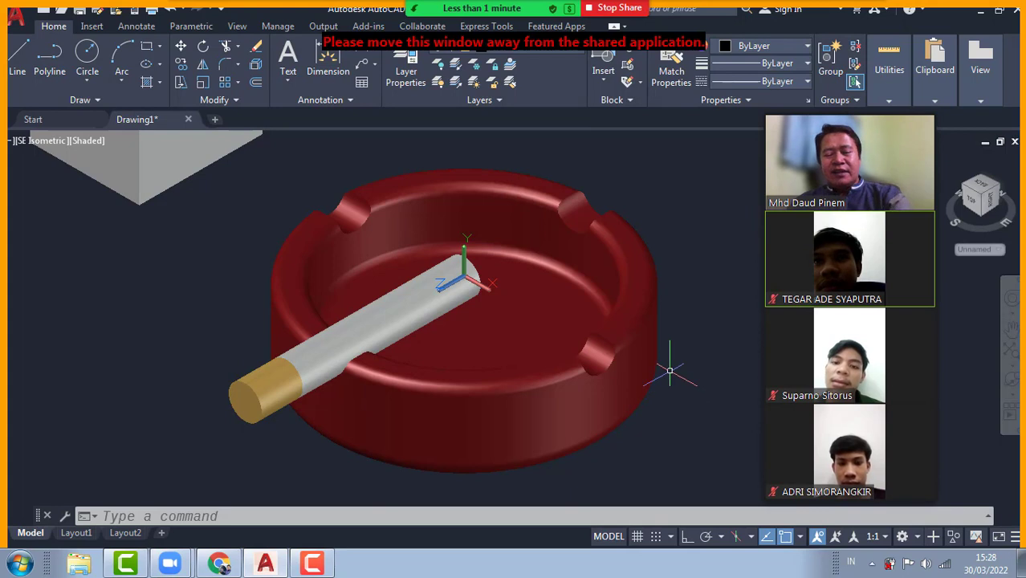
Try moving the gray and tan cylinders together off the ashtray to the empty area beside it, and undo the move.
key(Return)
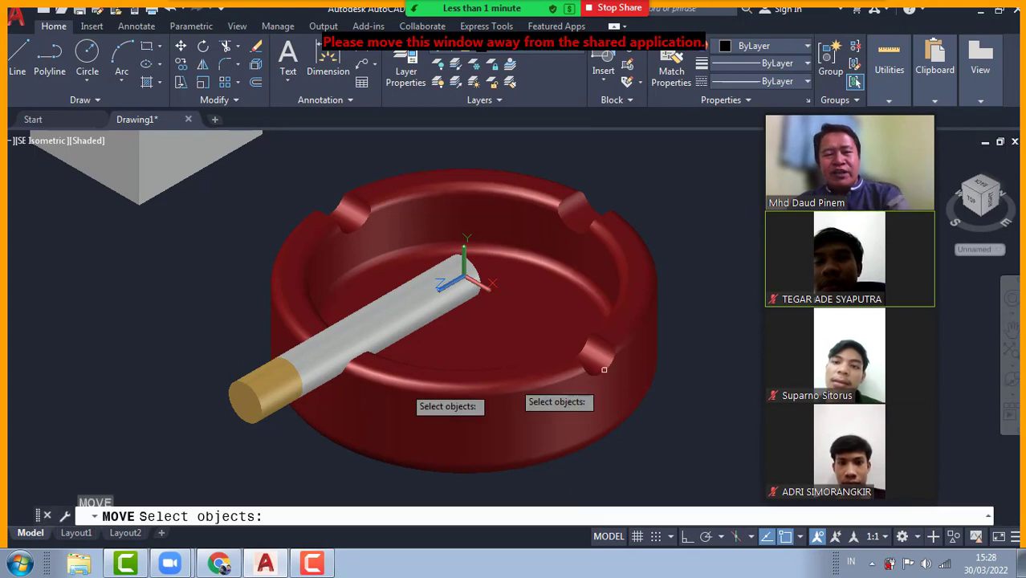
click(251, 392)
click(312, 353)
key(Return)
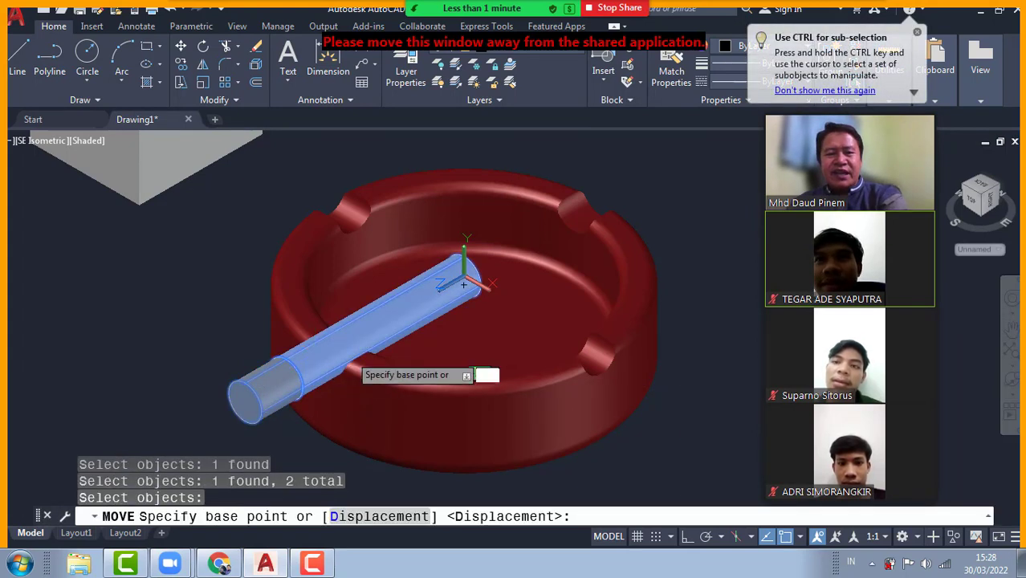
click(396, 343)
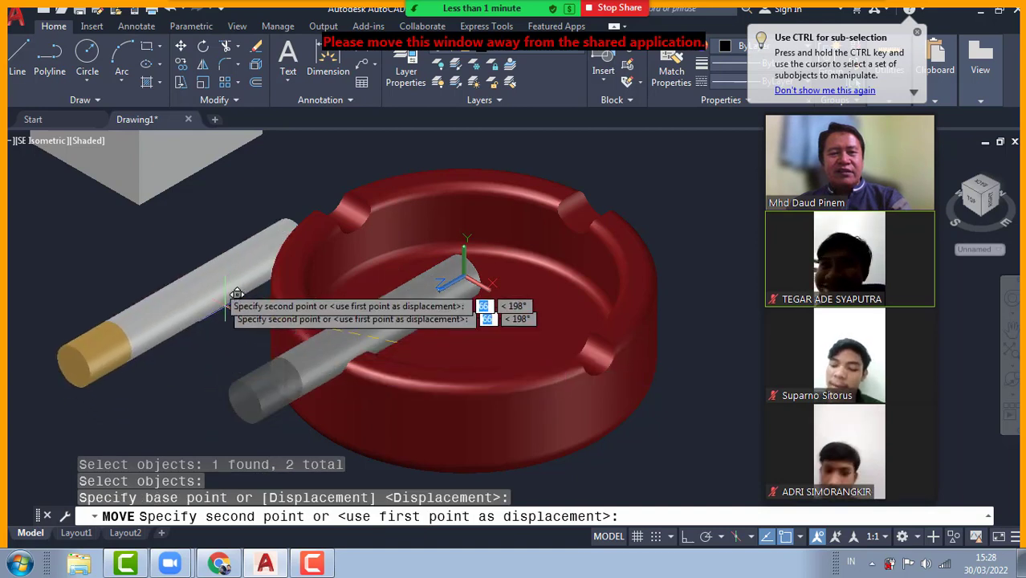
click(185, 268)
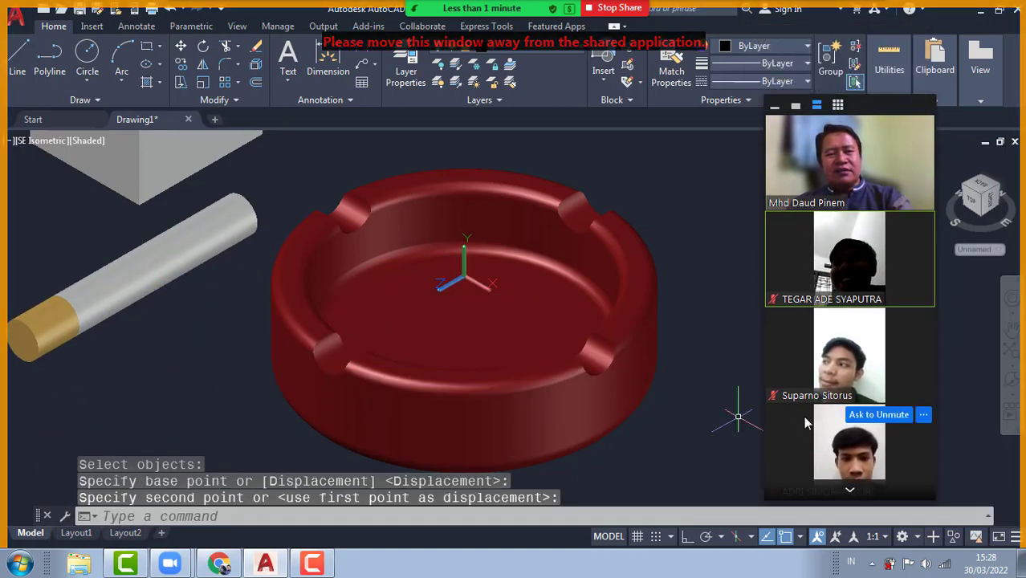
key(ctrl+z)
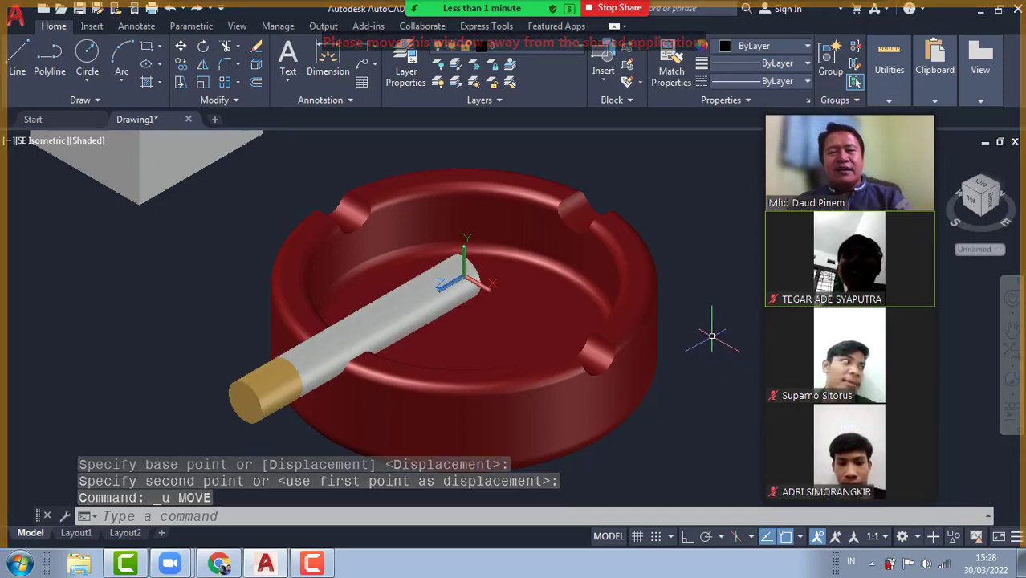
middle_drag(710, 333, 701, 325)
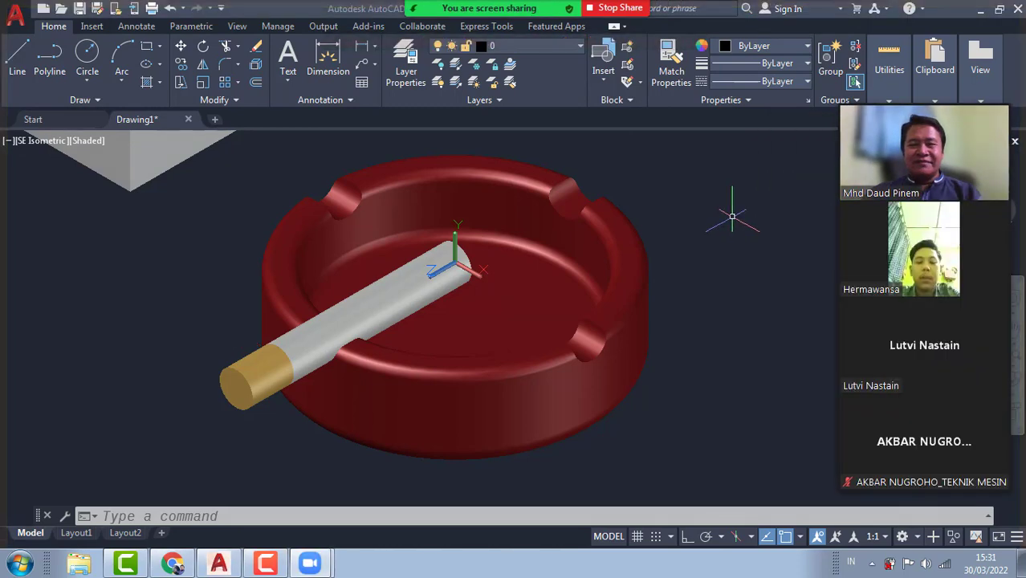
Admit the people in the Zoom waiting room, minimize the participant list and move the video panel clear of the view cube.
drag(710, 216, 727, 261)
key(Escape)
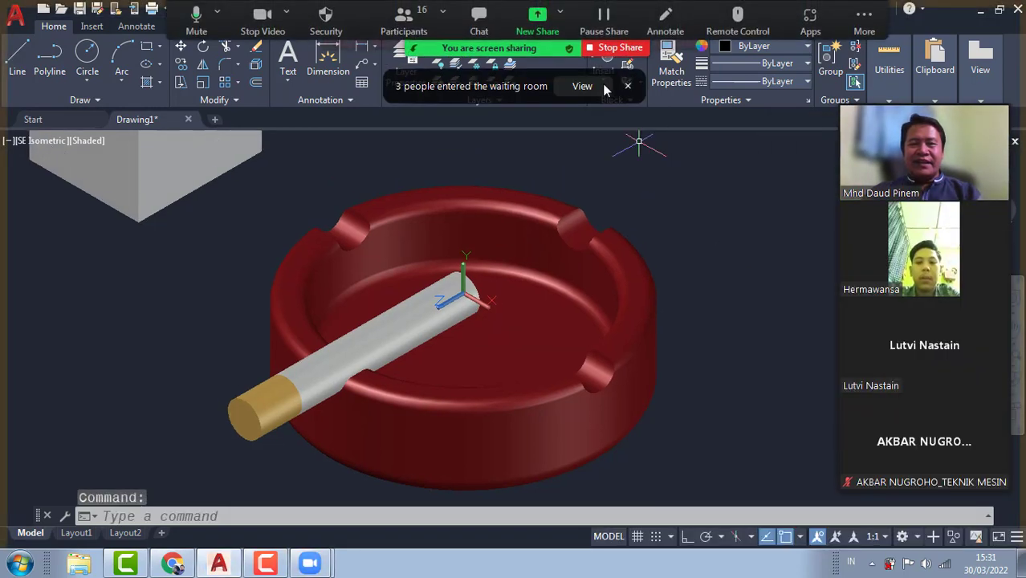
click(590, 85)
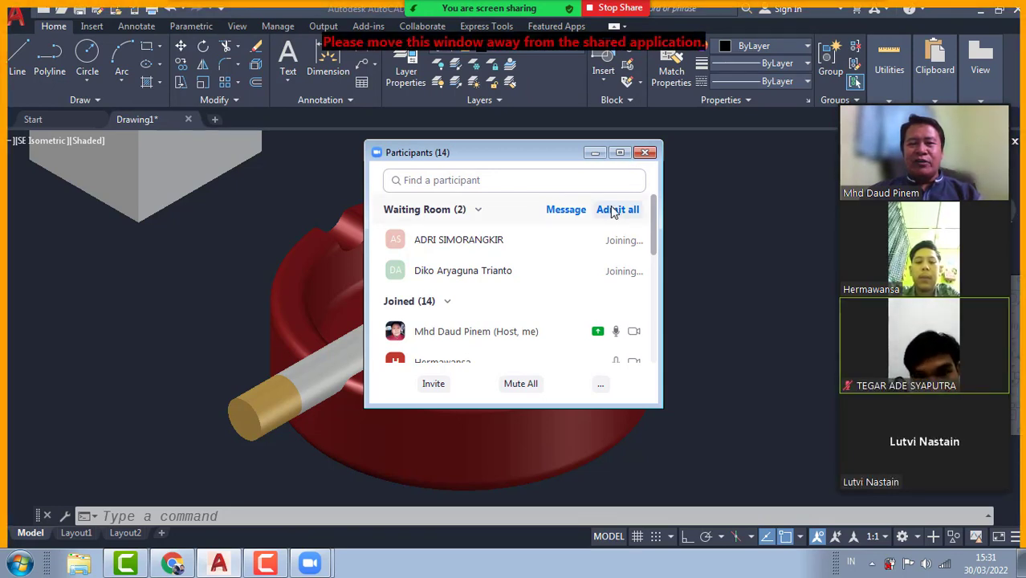
click(594, 154)
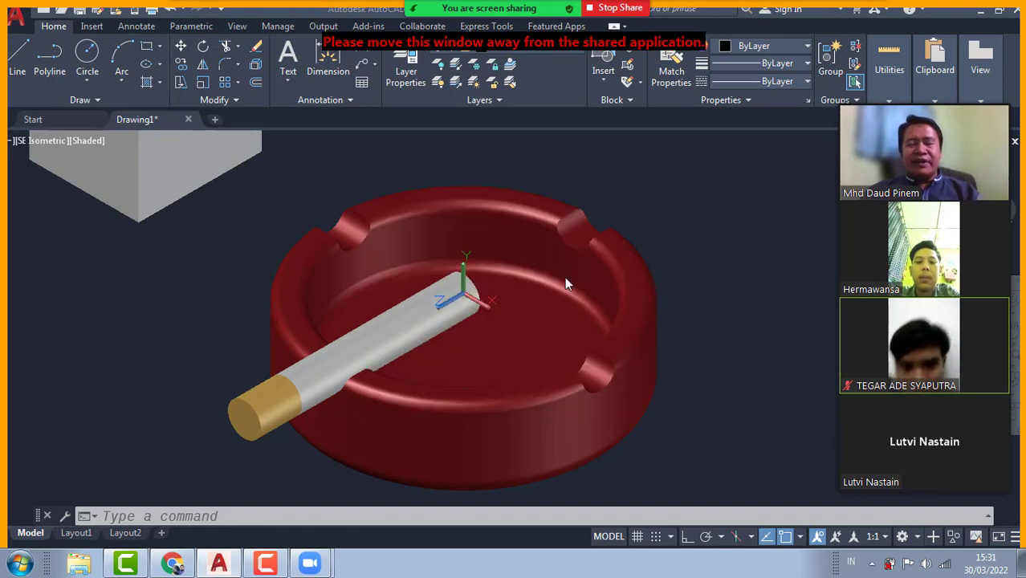
drag(958, 102, 890, 104)
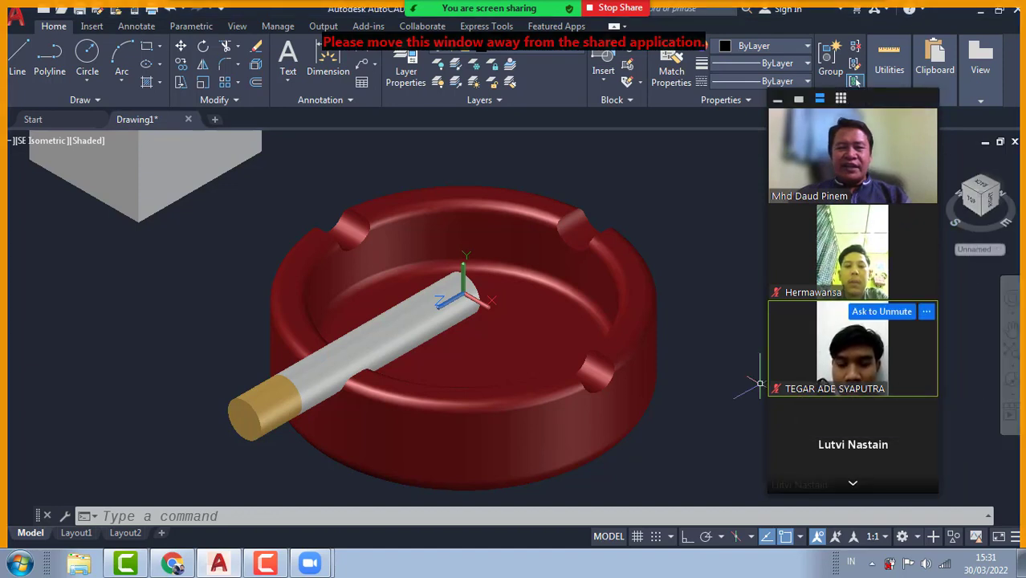
Spin the ashtray and cigarette with Continuous Orbit to show them from several sides, and undo the view change.
click(469, 378)
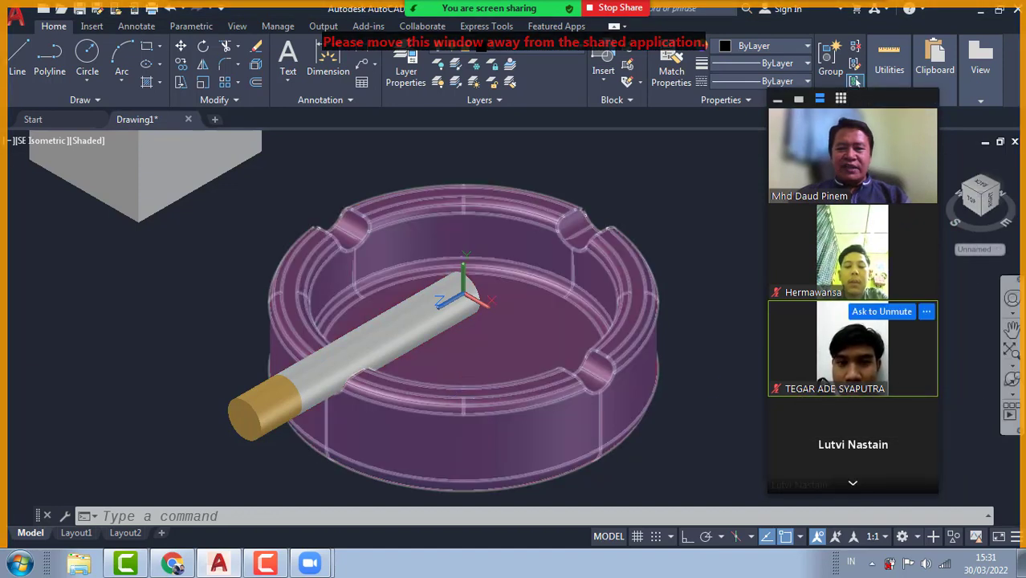
click(1013, 384)
drag(534, 376, 527, 379)
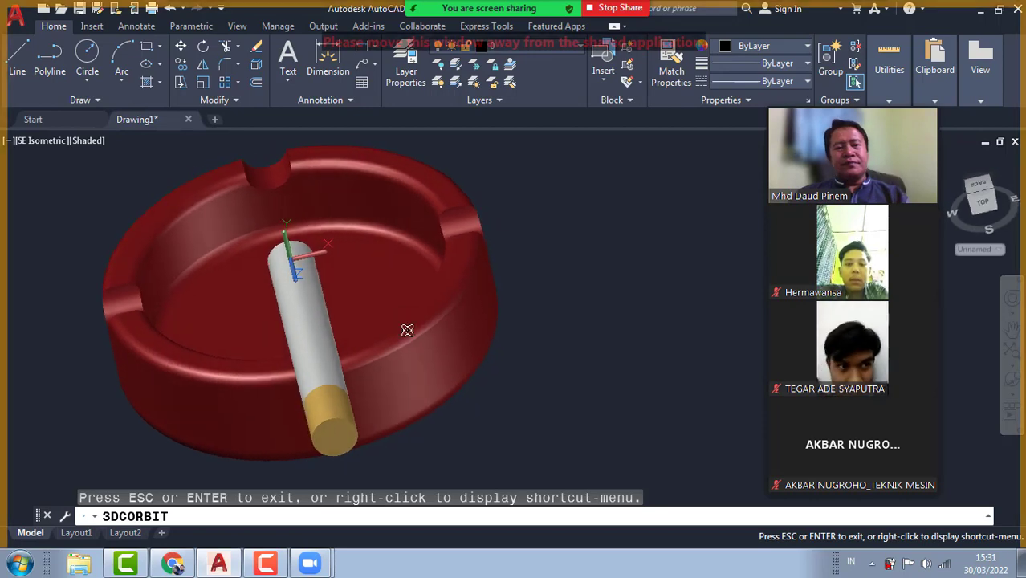
drag(380, 328, 426, 328)
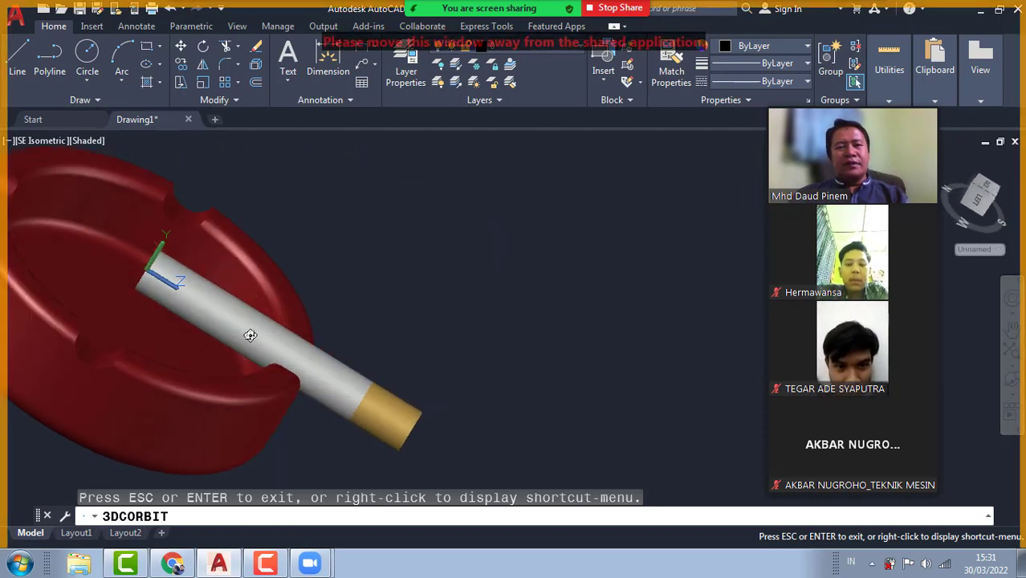
key(Escape)
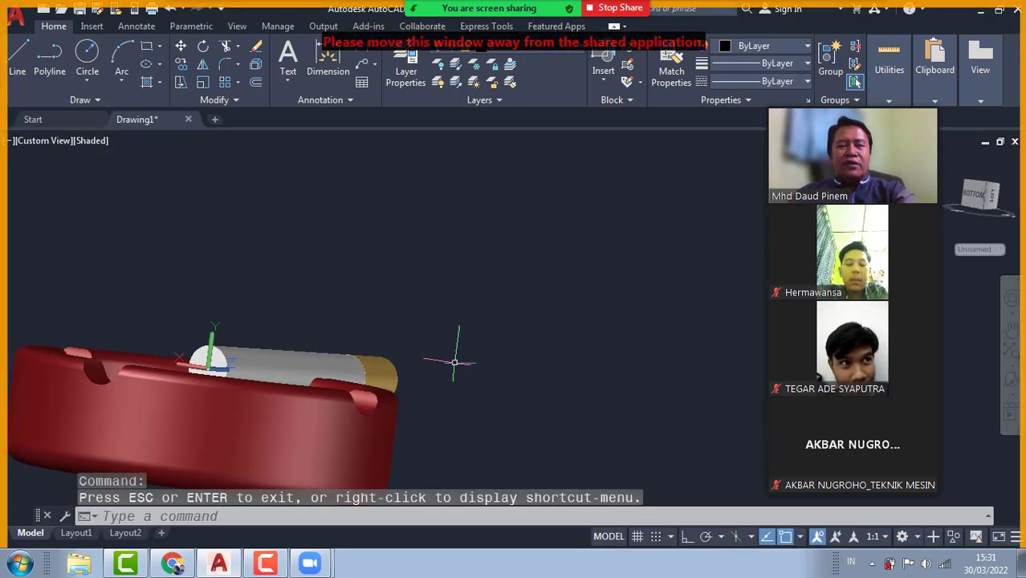
key(ctrl+z)
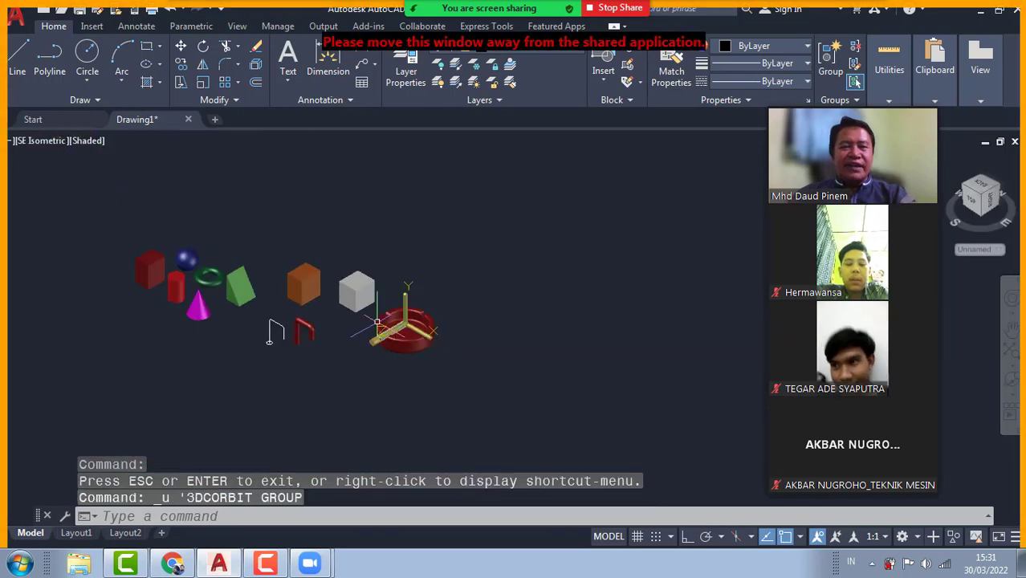
Erase all the practice solids, the pipe and its path, and the gray box, keeping only the ashtray and cigarette.
scroll(376, 321, up, 3)
scroll(270, 275, down, 2)
middle_drag(253, 221, 335, 247)
click(98, 188)
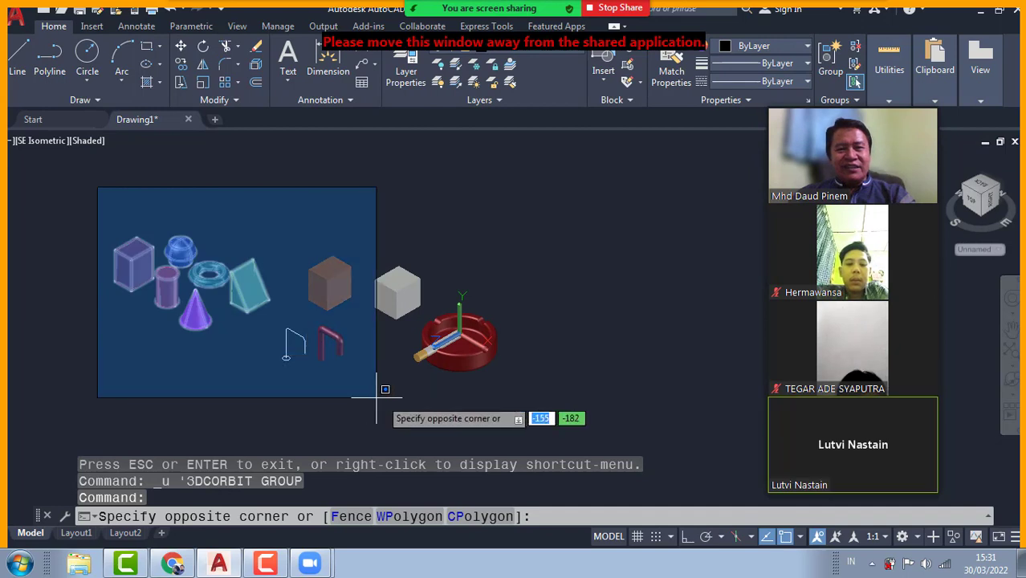
click(418, 414)
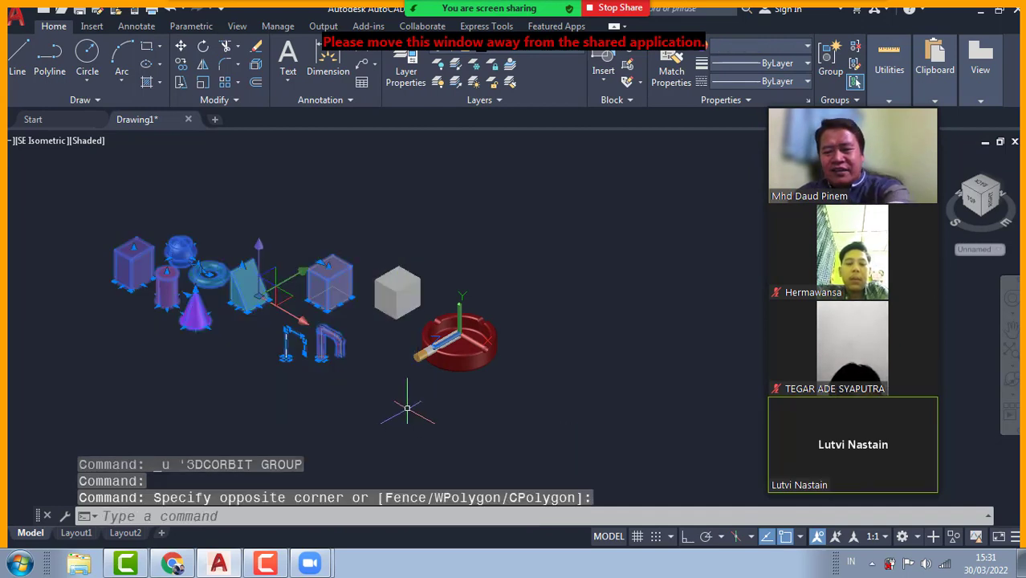
key(Delete)
click(402, 303)
key(Delete)
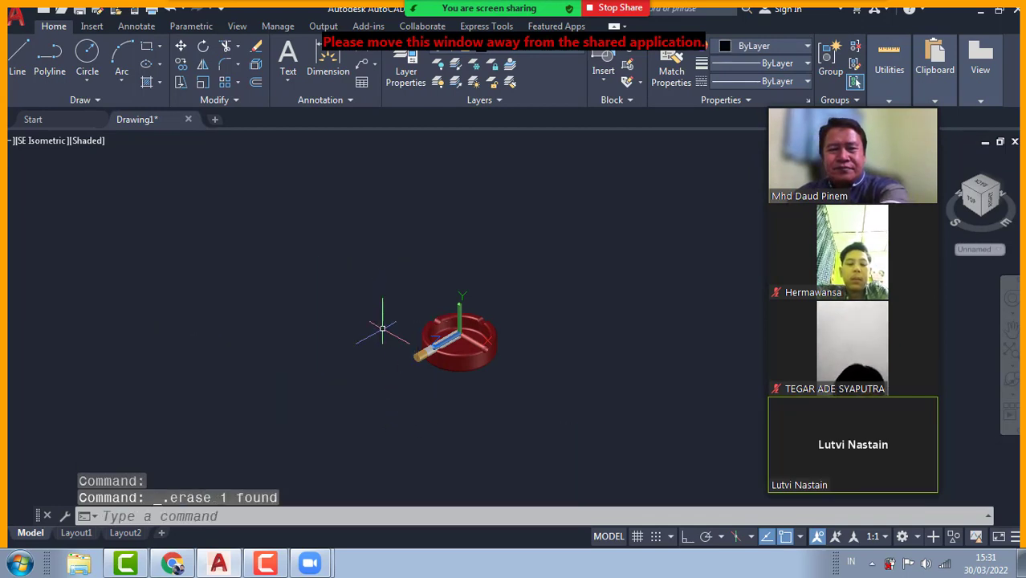
Present the ashtray and cigarette up close in a continuous orbit, and admit the participant waiting to join in Zoom.
scroll(463, 333, up, 3)
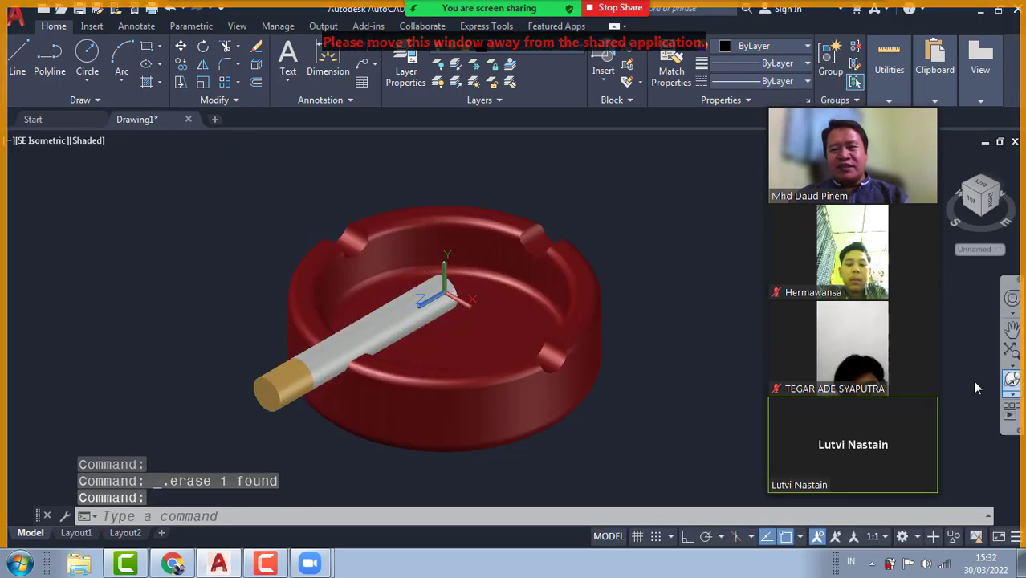
click(1011, 379)
drag(467, 389, 477, 392)
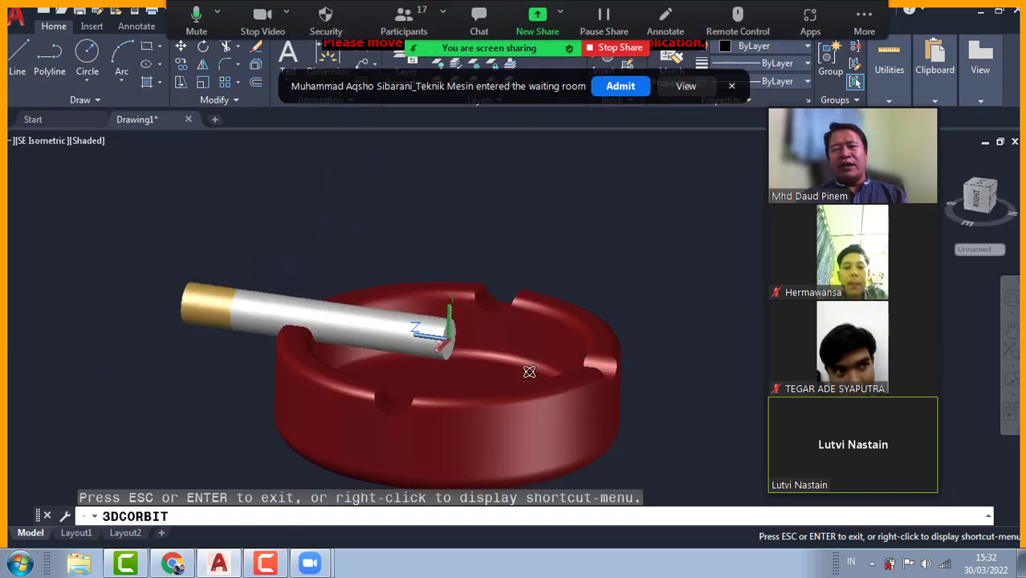
click(618, 88)
scroll(239, 298, up, 5)
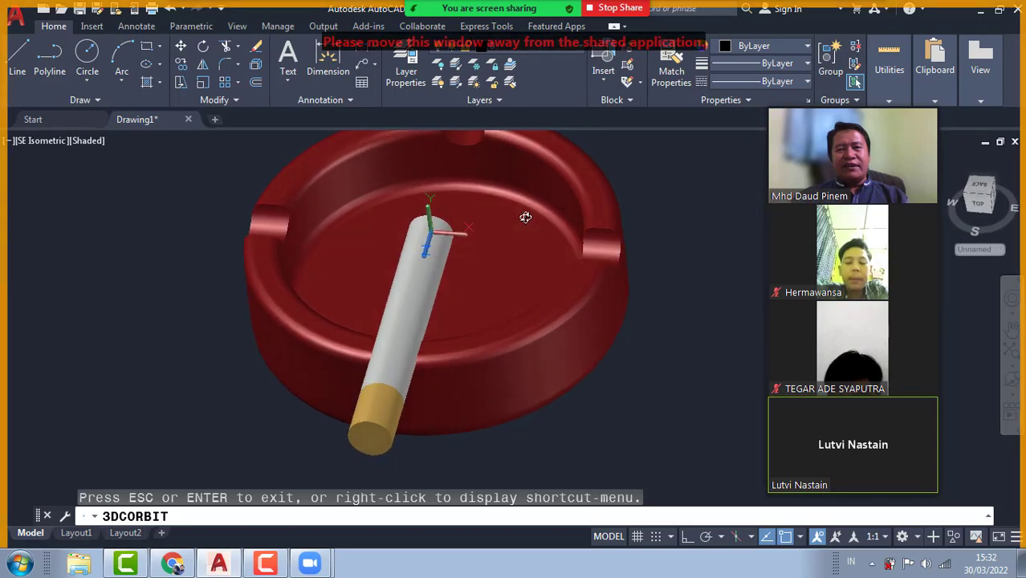
Stop sharing the screen in Zoom and bring up the choices for ending the meeting.
click(615, 8)
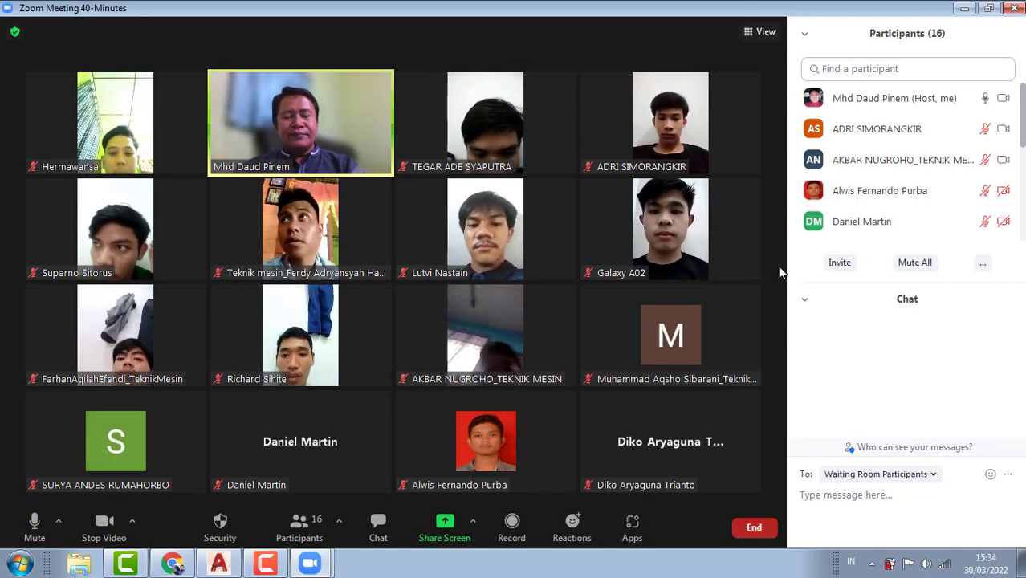
click(749, 528)
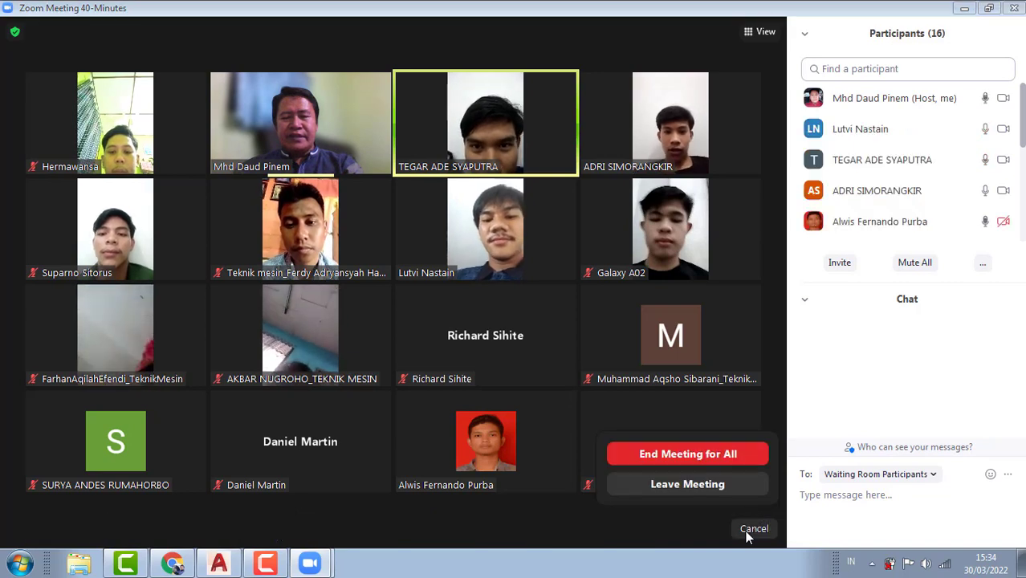